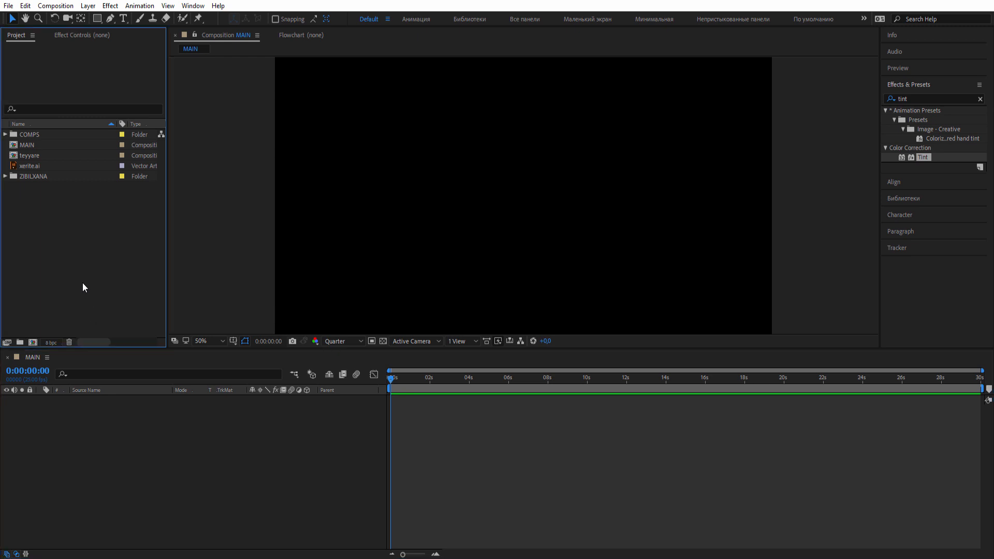
Add xerite.ai to the MAIN composition, show the transparency grid and set the preview resolution to Full
{"action": "left_click_drag", "start_coordinate": [36, 167], "coordinate": [100, 436]}
{"action": "left_click", "coordinate": [382, 341]}
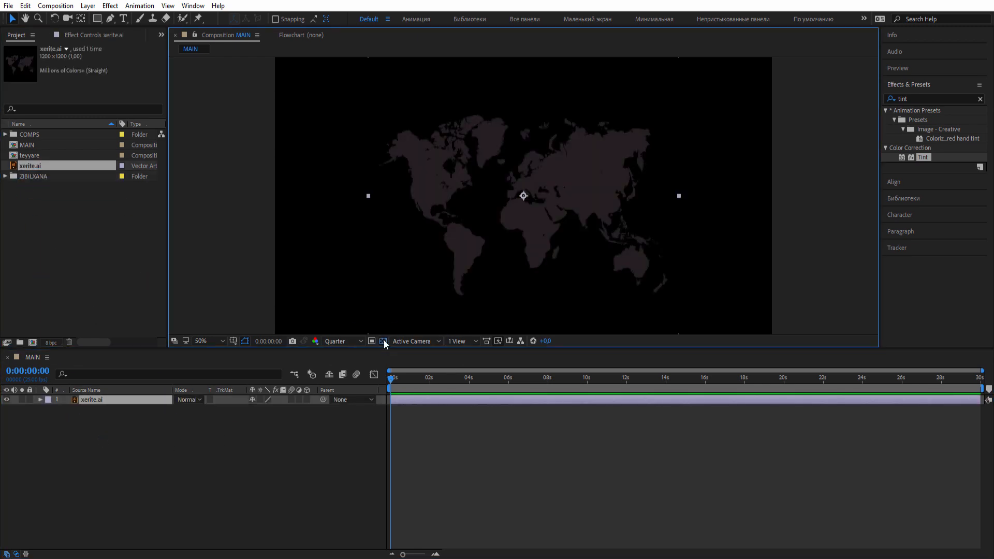
{"action": "left_click", "coordinate": [357, 342]}
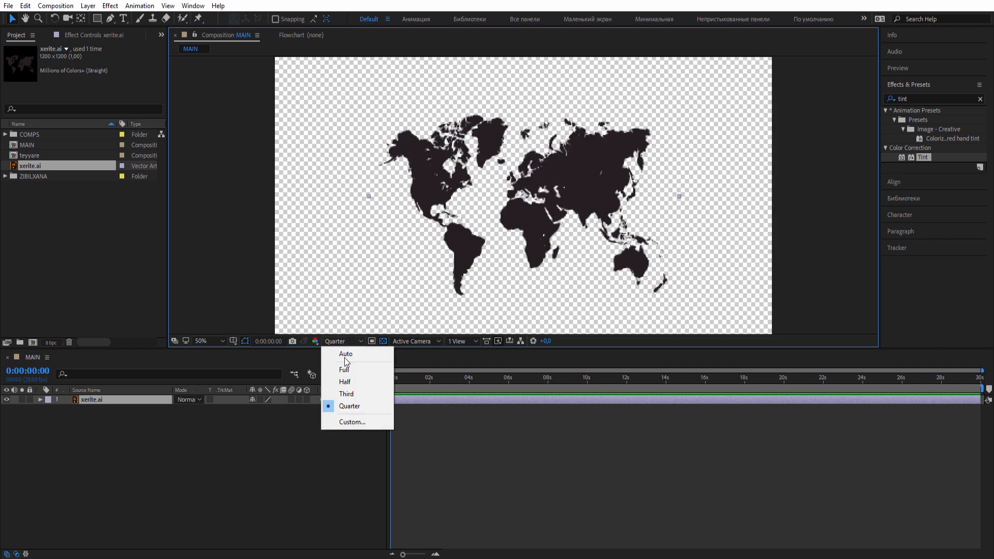
{"action": "left_click", "coordinate": [343, 364]}
{"action": "scroll", "coordinate": [541, 189], "scroll_direction": "up", "scroll_amount": 2}
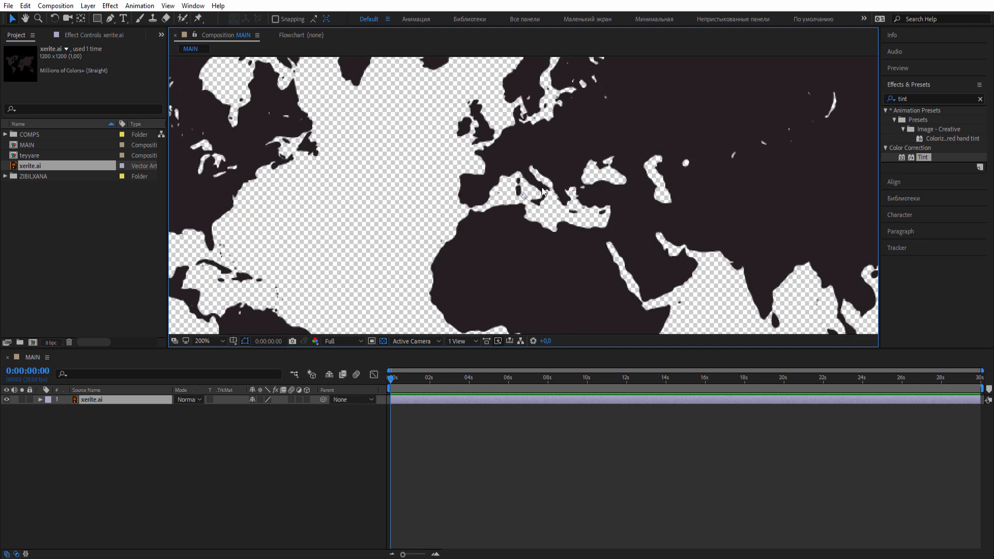
{"action": "scroll", "coordinate": [543, 202], "scroll_direction": "down", "scroll_amount": 2}
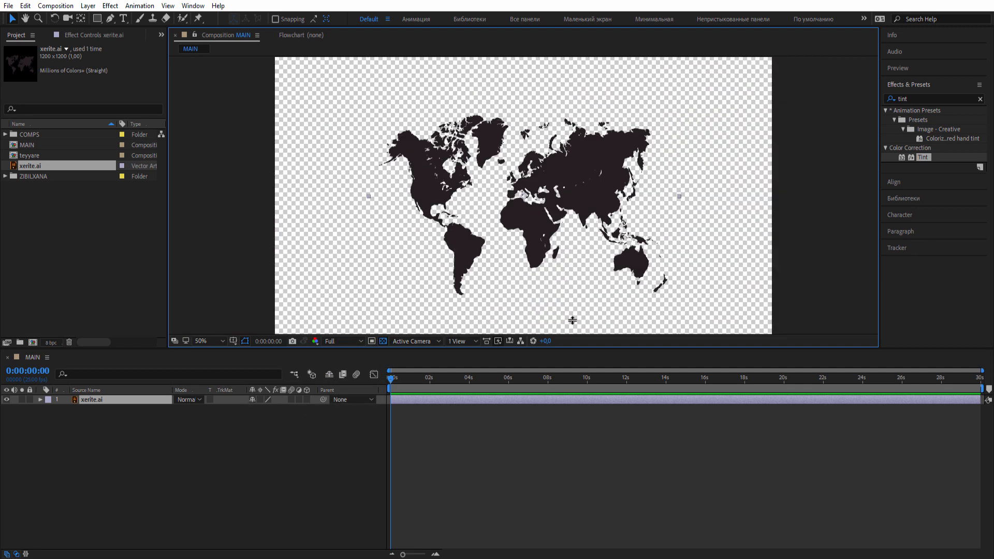
Apply the Fill effect to the xerite.ai layer and set its color to black (000000)
{"action": "left_click", "coordinate": [929, 97]}
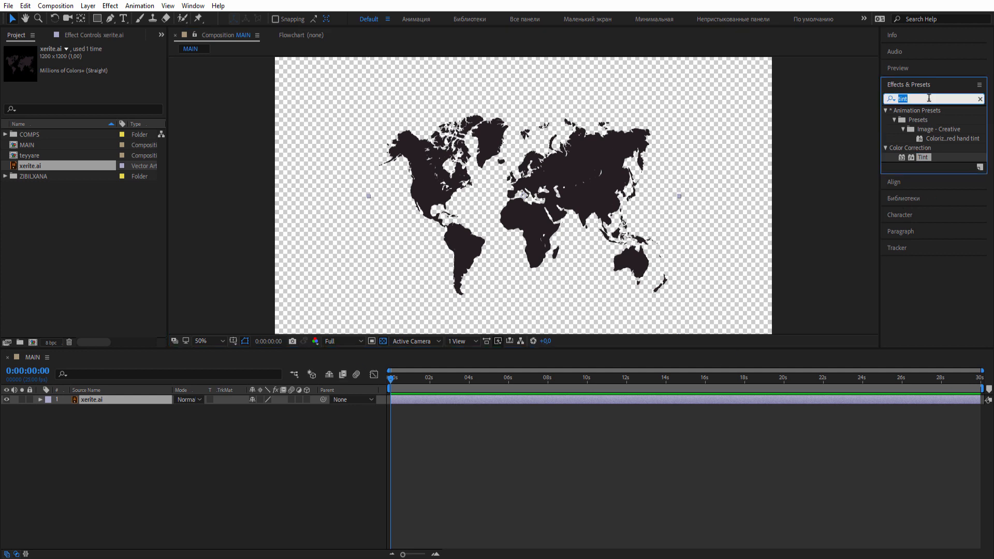
{"action": "type", "text": "fill"}
{"action": "left_click_drag", "start_coordinate": [910, 177], "coordinate": [150, 402]}
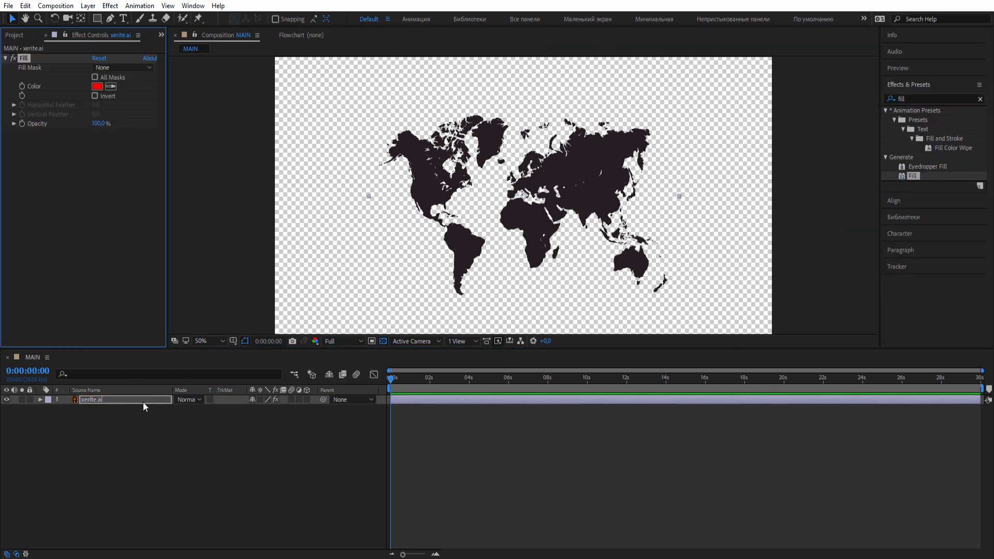
{"action": "left_click", "coordinate": [97, 86]}
{"action": "left_click_drag", "start_coordinate": [262, 409], "coordinate": [376, 472]}
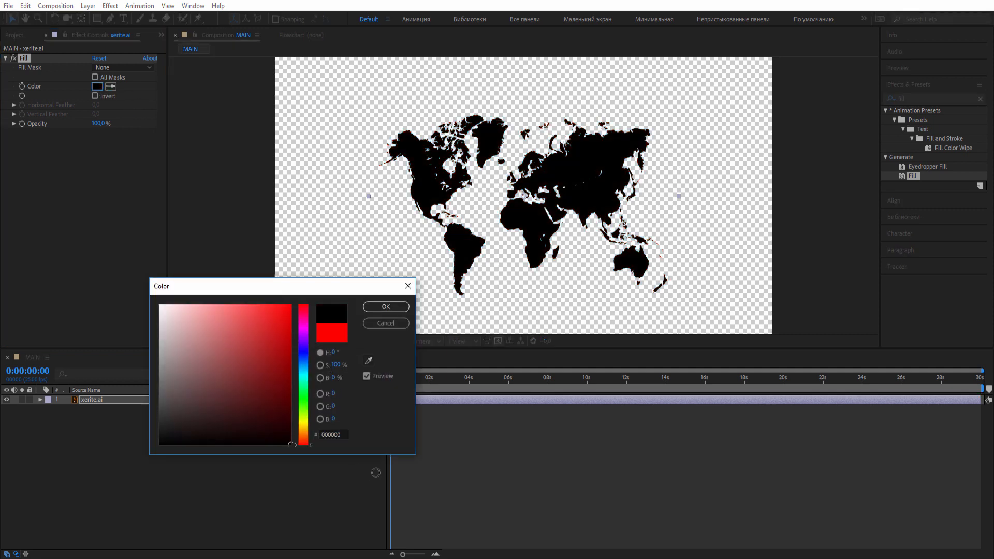
{"action": "left_click", "coordinate": [386, 306]}
{"action": "left_click", "coordinate": [5, 58]}
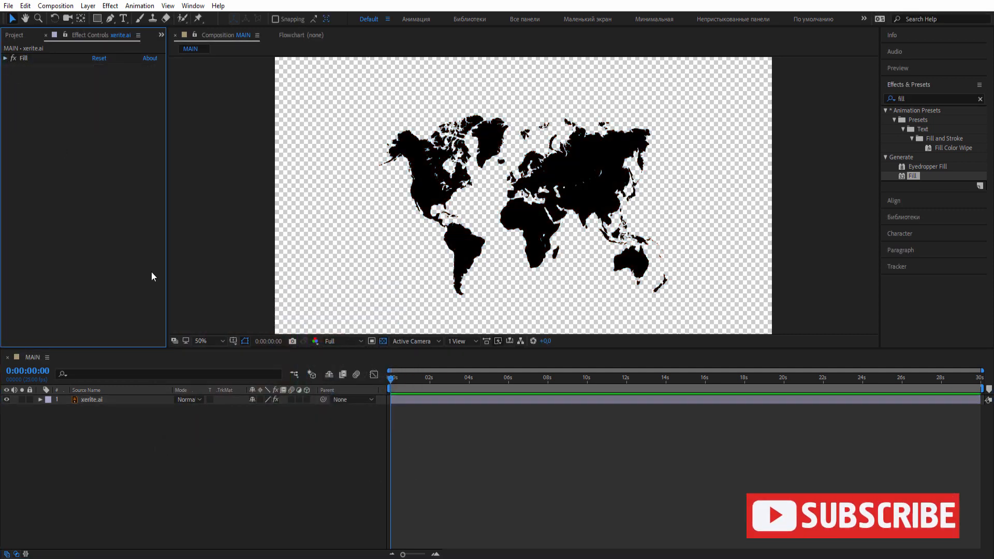
Create a white solid named Map_White and place it below the xerite.ai layer
{"action": "right_click", "coordinate": [144, 445]}
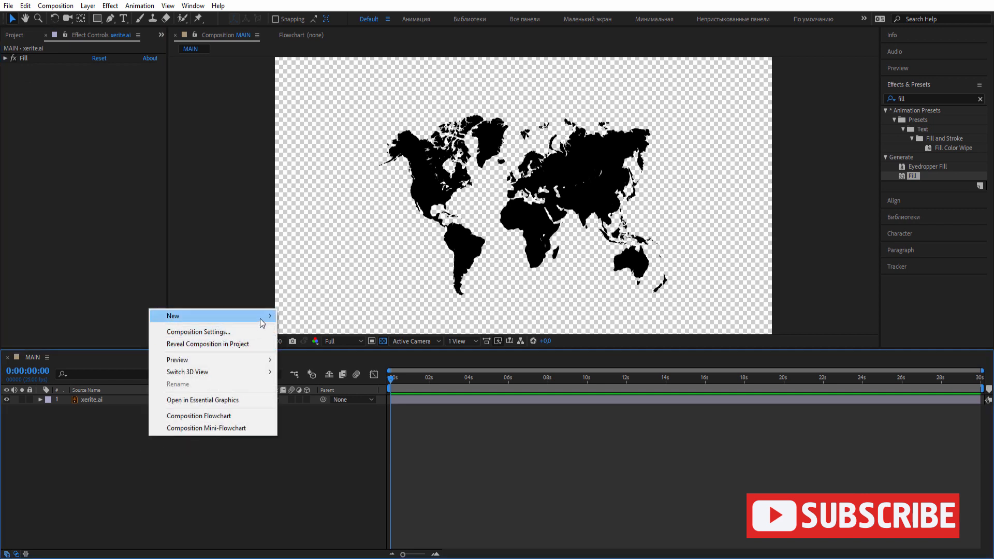
{"action": "mouse_move", "coordinate": [259, 317]}
{"action": "left_click", "coordinate": [306, 343]}
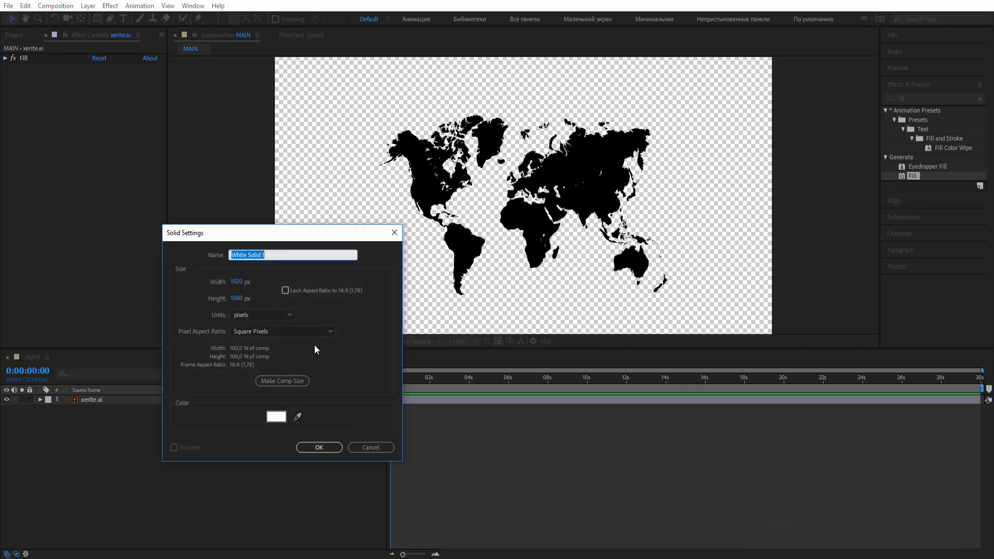
{"action": "type", "text": "Map_White"}
{"action": "key", "text": "Return"}
{"action": "left_click_drag", "start_coordinate": [107, 400], "coordinate": [111, 418]}
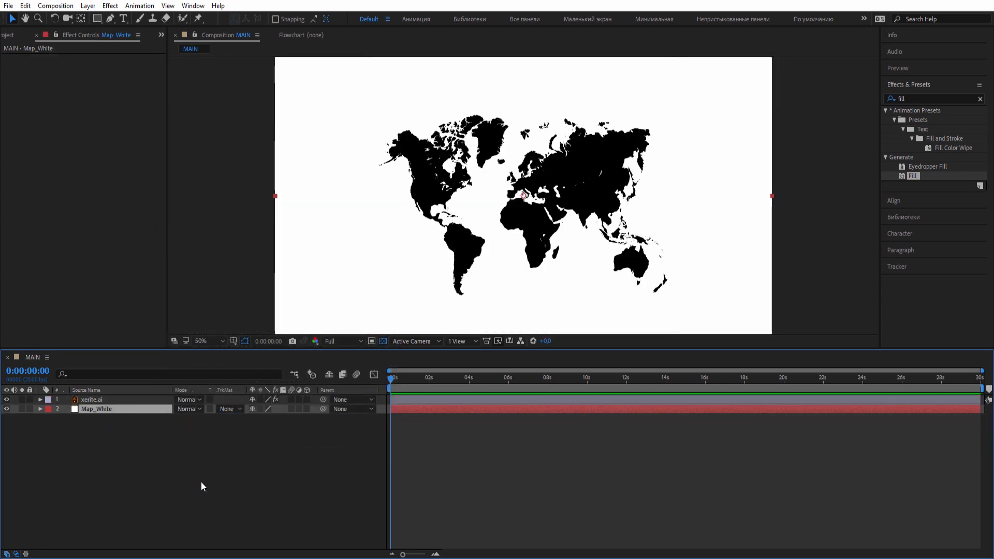
Pre-compose the xerite.ai and Map_White layers into a composition named MAP_BLACK_WHITE
{"action": "left_click", "coordinate": [202, 480]}
{"action": "left_click_drag", "start_coordinate": [134, 483], "coordinate": [117, 403]}
{"action": "right_click", "coordinate": [107, 402]}
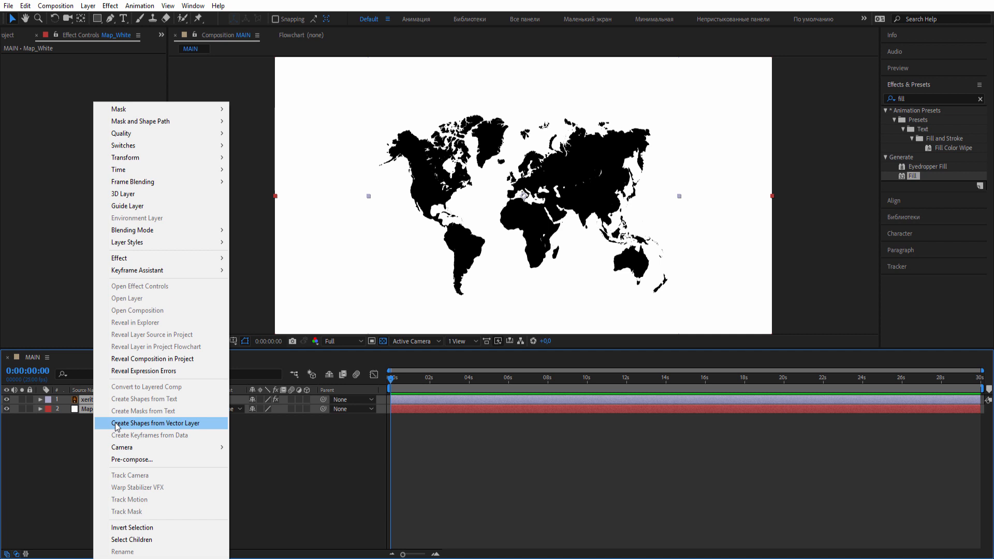
{"action": "left_click", "coordinate": [136, 459]}
{"action": "type", "text": "MAP_BLACK_WHITE"}
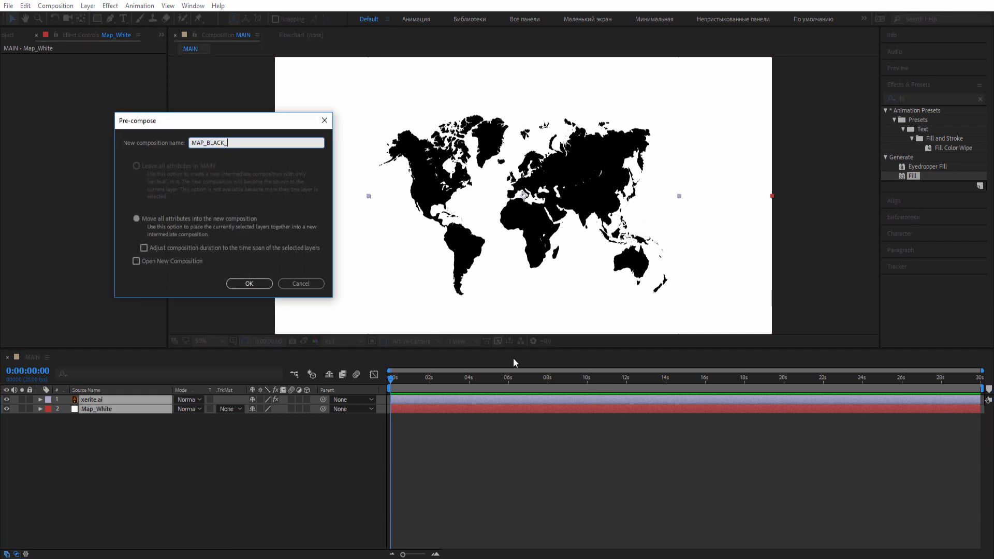
{"action": "left_click", "coordinate": [230, 284]}
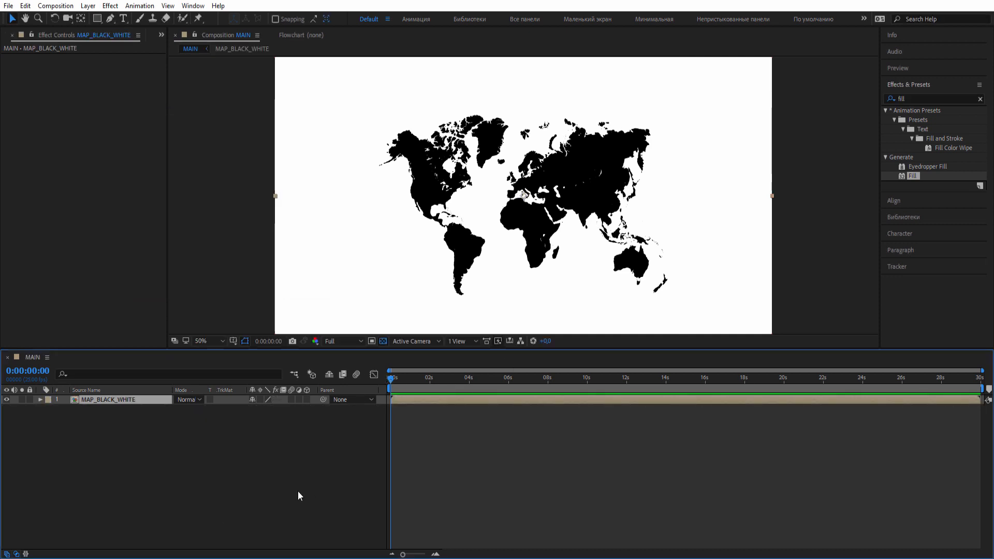
Apply the CC Sphere effect to the MAP_BLACK_WHITE layer and set its radius to 398
{"action": "left_click", "coordinate": [932, 96]}
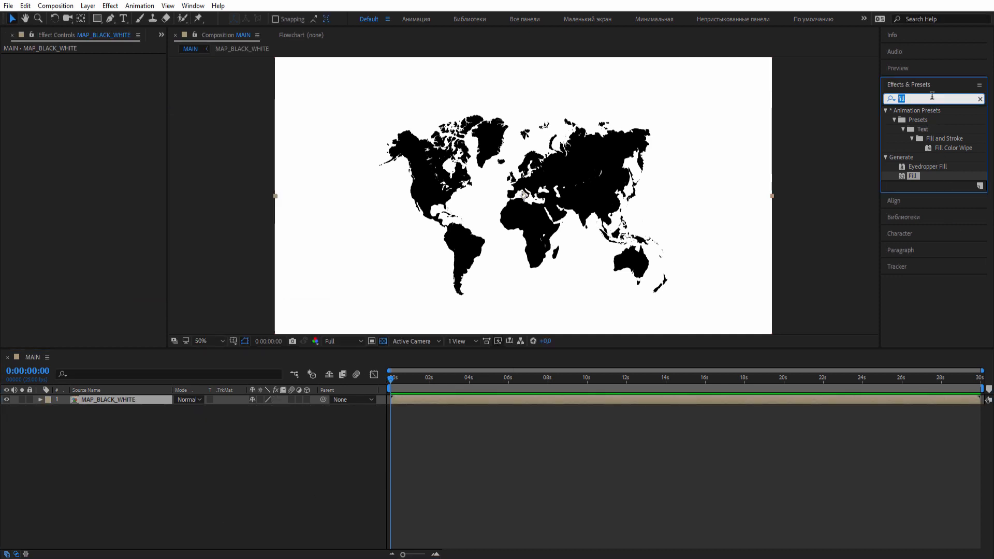
{"action": "type", "text": "cc s"}
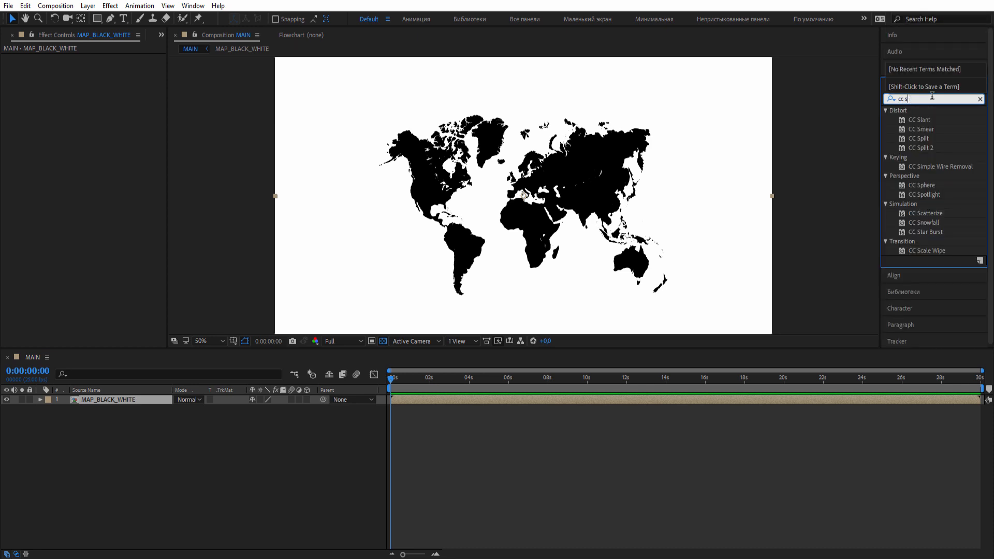
{"action": "type", "text": "phera"}
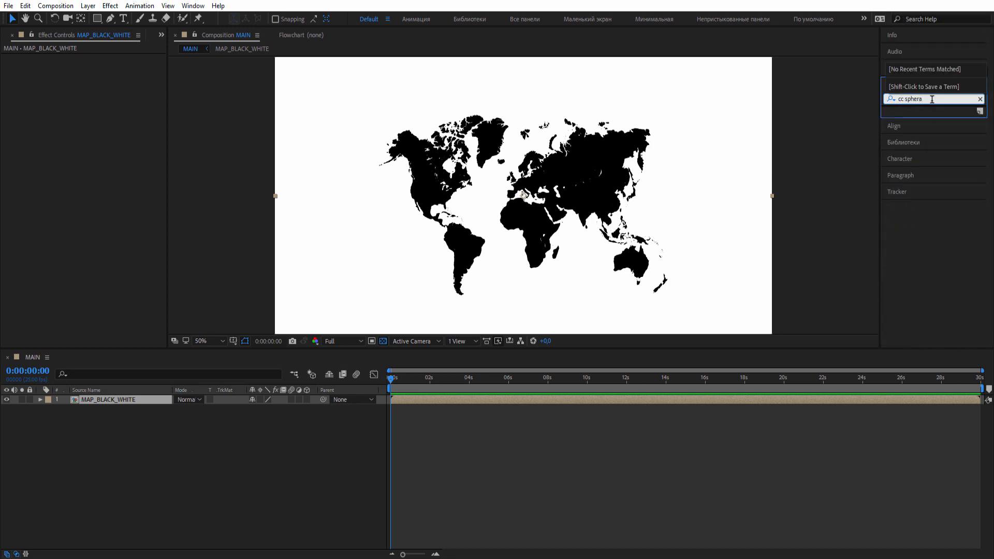
{"action": "key", "text": "BackSpace"}
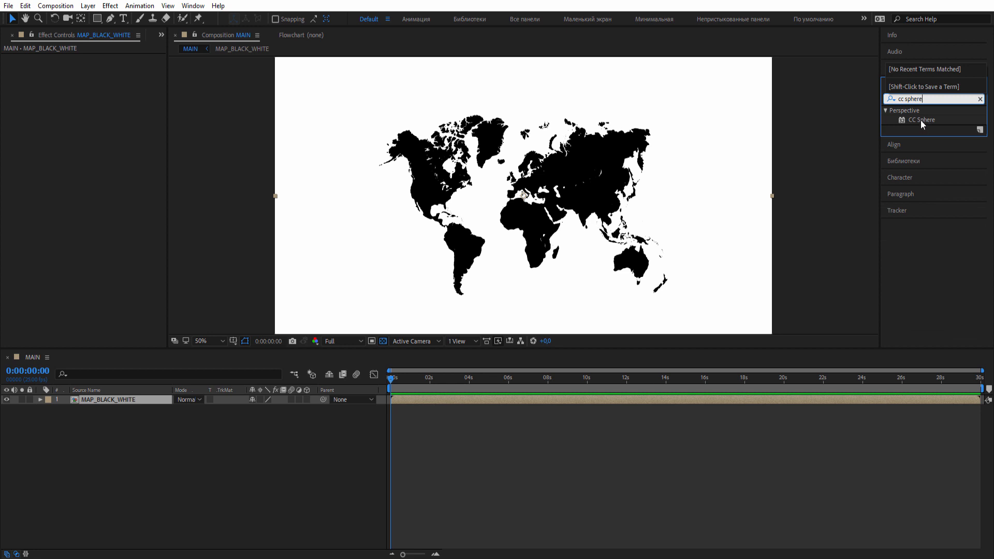
{"action": "left_click_drag", "start_coordinate": [921, 120], "coordinate": [119, 407]}
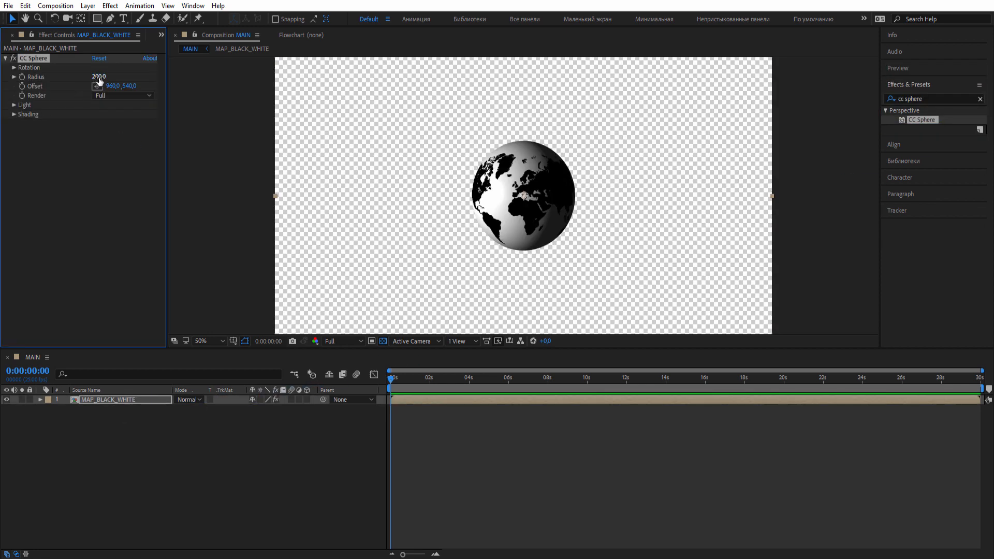
{"action": "left_click_drag", "start_coordinate": [100, 80], "coordinate": [202, 80]}
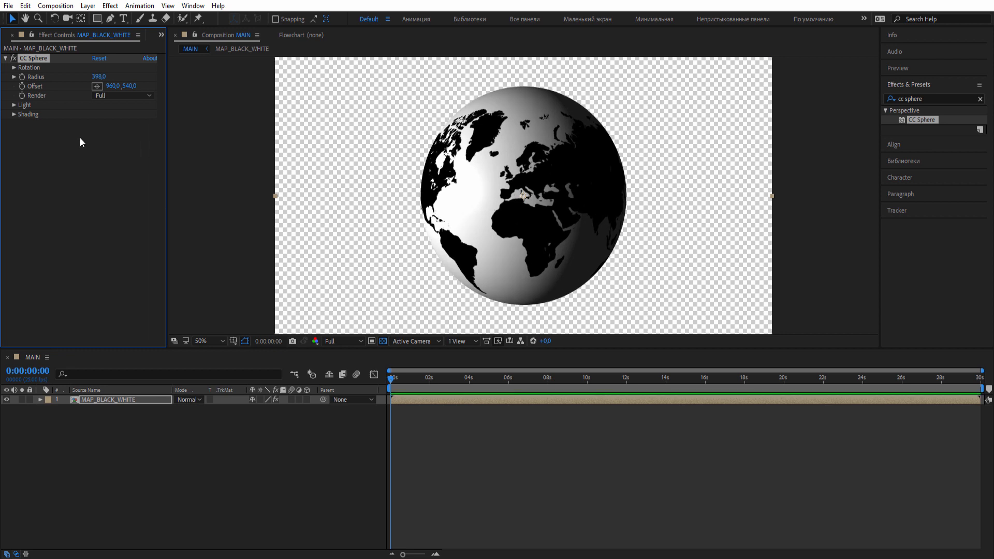
Raise the CC Sphere light intensity to about 106, keeping the offset at 960, 540
{"action": "left_click_drag", "start_coordinate": [111, 86], "coordinate": [125, 118]}
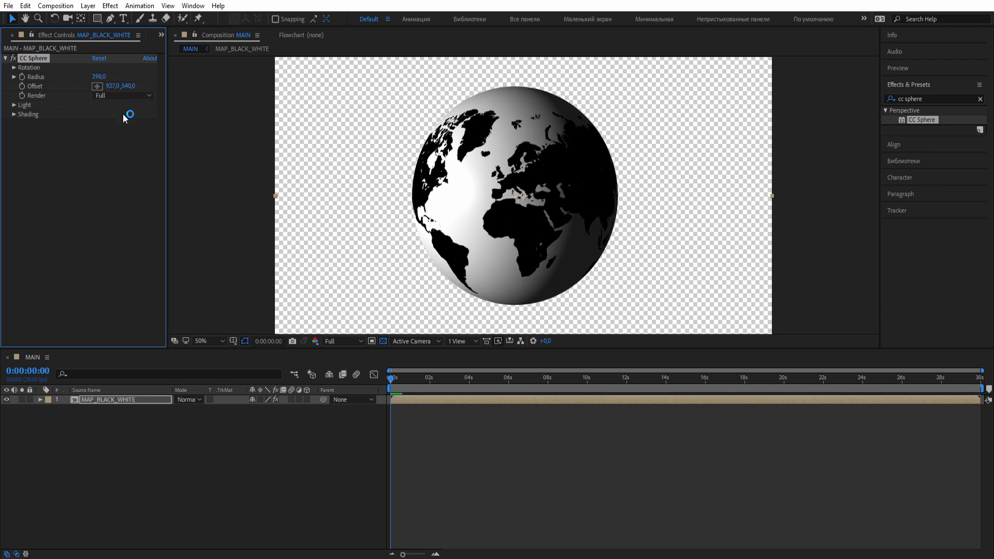
{"action": "key", "text": "ctrl+z"}
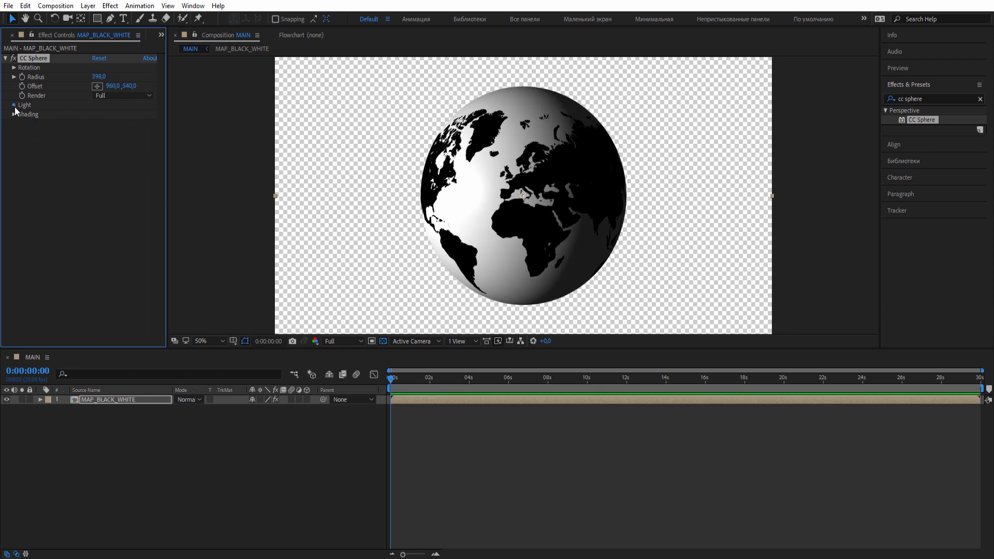
{"action": "left_click", "coordinate": [14, 105]}
{"action": "left_click_drag", "start_coordinate": [100, 117], "coordinate": [109, 155]}
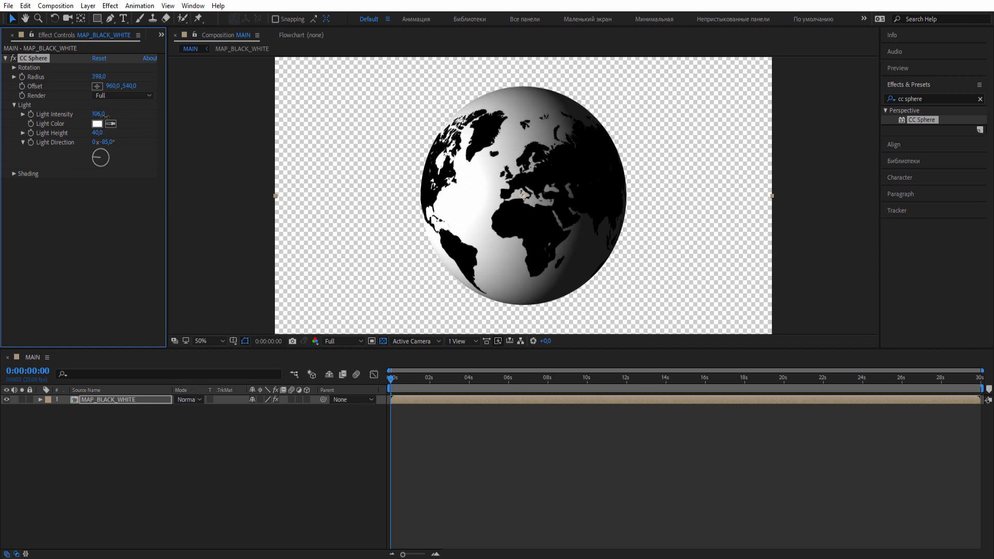
{"action": "left_click", "coordinate": [14, 106]}
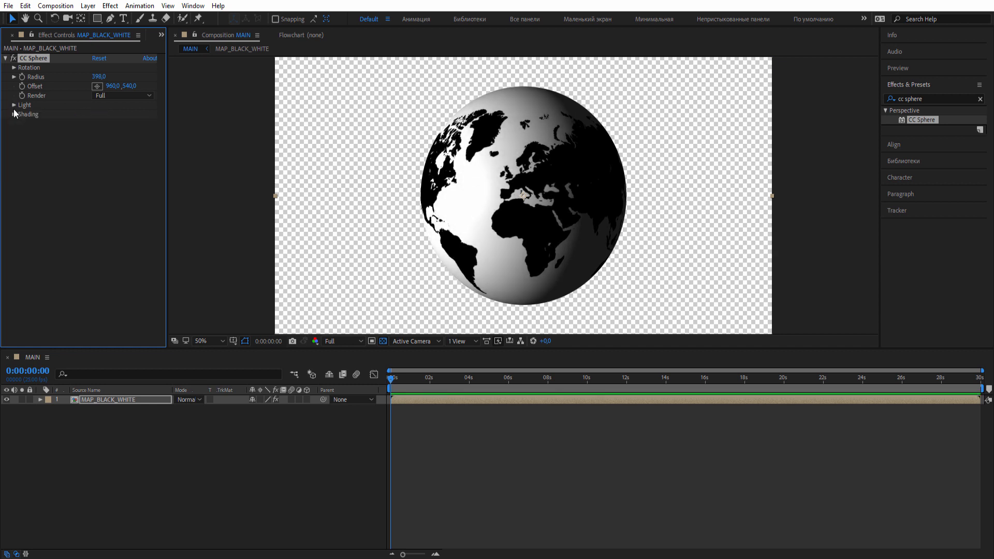
Set the CC Sphere ambient shading to 198
{"action": "left_click", "coordinate": [14, 115]}
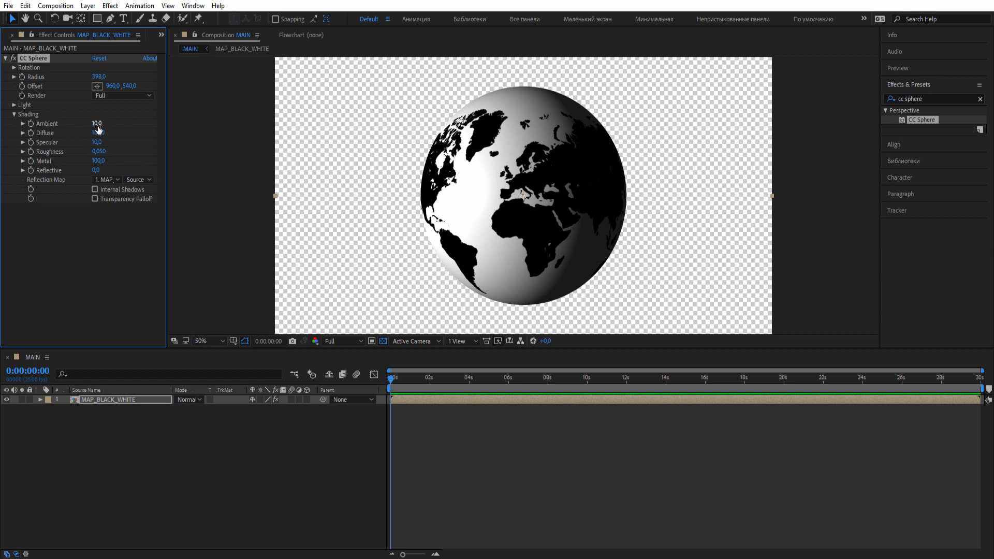
{"action": "left_click_drag", "start_coordinate": [97, 124], "coordinate": [284, 118]}
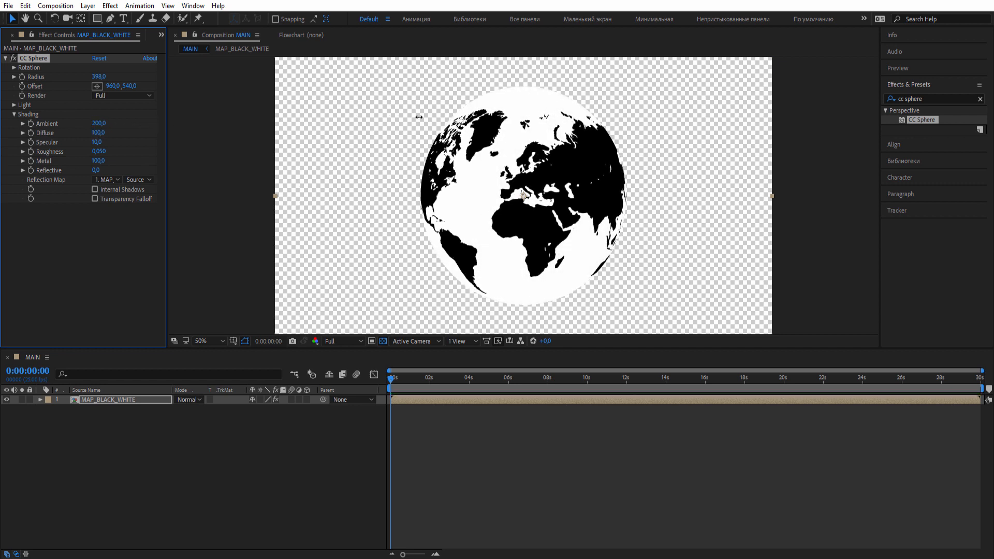
{"action": "left_click_drag", "start_coordinate": [734, 124], "coordinate": [594, 272]}
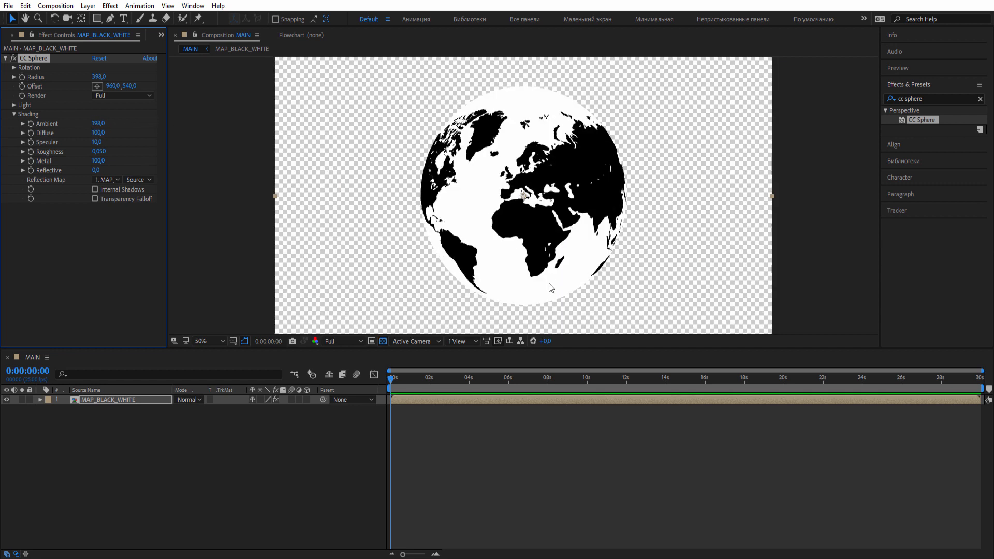
Try a CC Sphere diffuse value of 0, examine the coastlines up close and return diffuse to 100
{"action": "left_click_drag", "start_coordinate": [98, 133], "coordinate": [47, 134]}
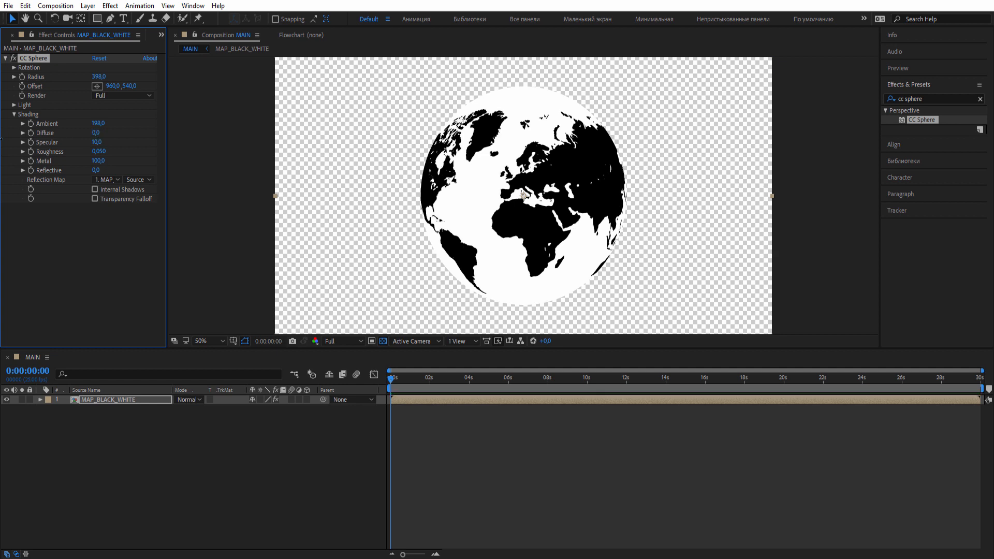
{"action": "key", "text": "period"}
{"action": "key", "text": "period"}
{"action": "key", "text": "period"}
{"action": "key", "text": "period"}
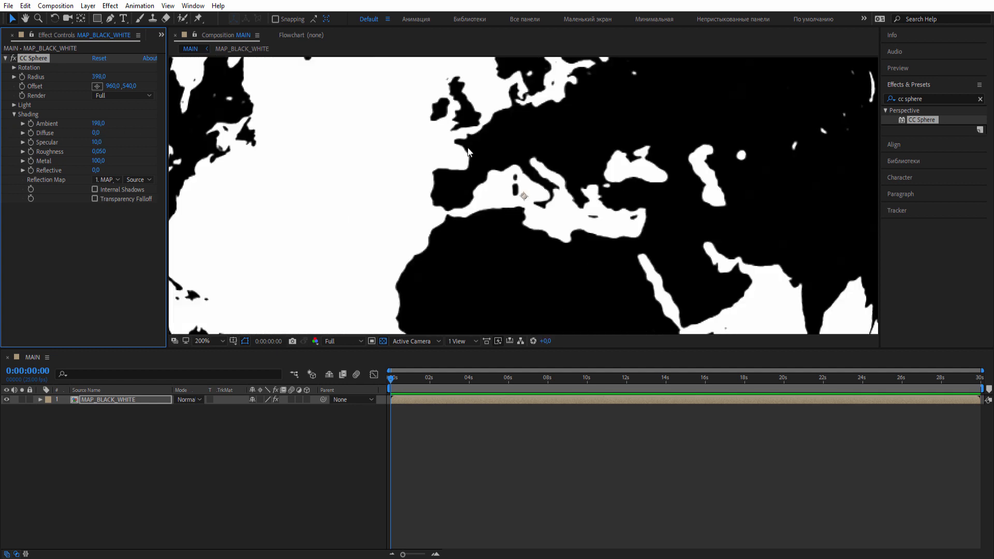
{"action": "left_click_drag", "start_coordinate": [98, 138], "coordinate": [444, 141]}
{"action": "key", "text": "comma"}
{"action": "key", "text": "comma"}
{"action": "key", "text": "comma"}
{"action": "key", "text": "comma"}
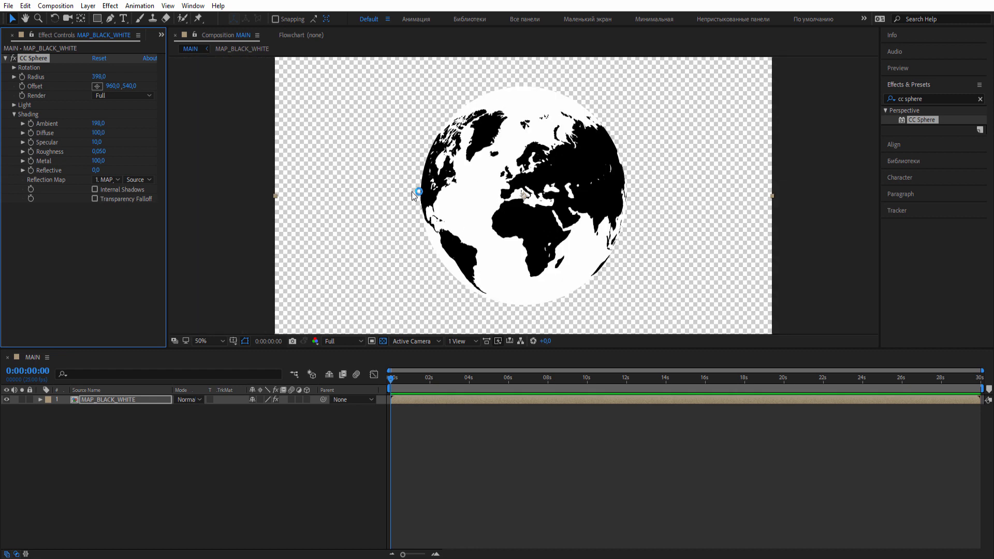
Check the globe against the black background without the transparency grid
{"action": "left_click", "coordinate": [382, 341]}
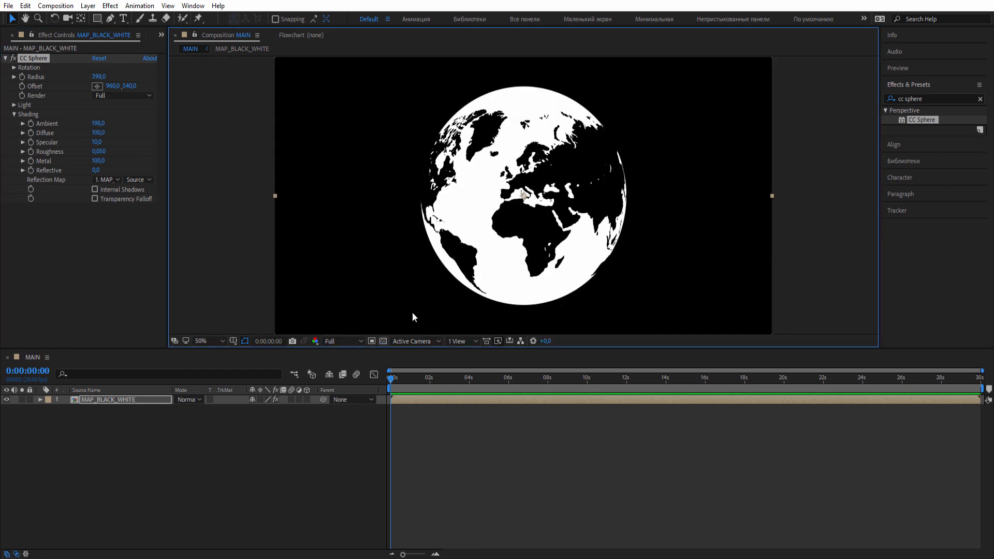
{"action": "key", "text": "comma"}
{"action": "key", "text": "comma"}
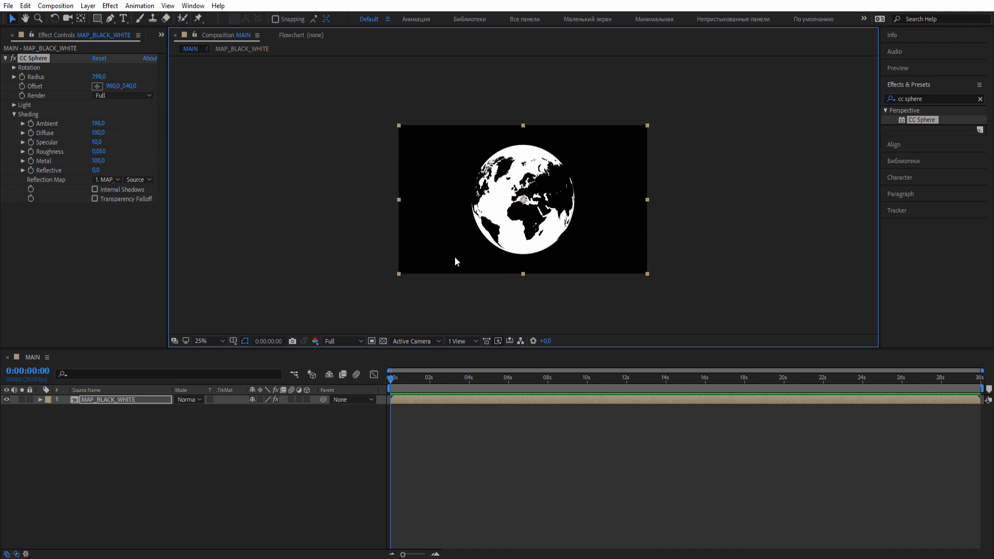
{"action": "left_click", "coordinate": [383, 341]}
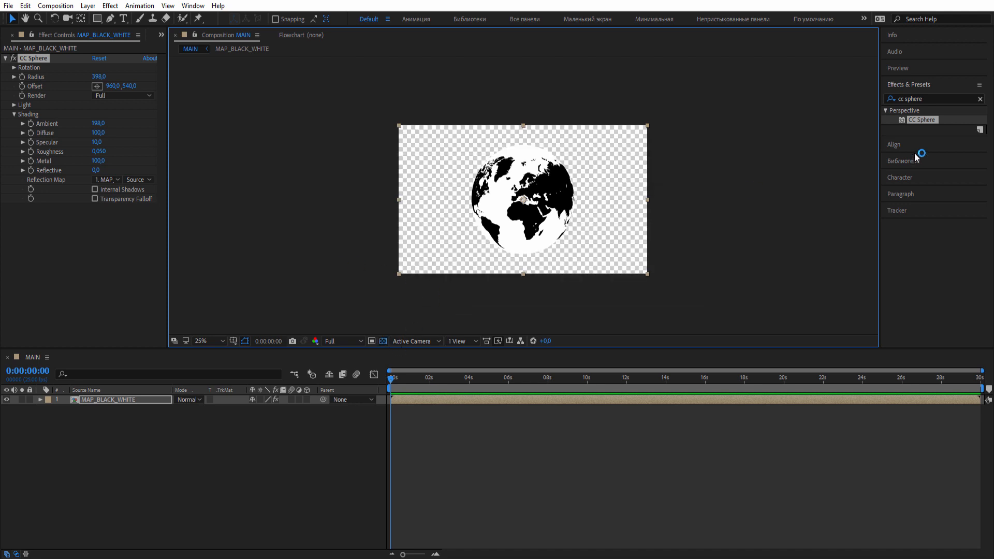
Add the Tint effect to the MAP_BLACK_WHITE layer below CC Sphere and map black to bright blue 0799FF
{"action": "double_click", "coordinate": [940, 99]}
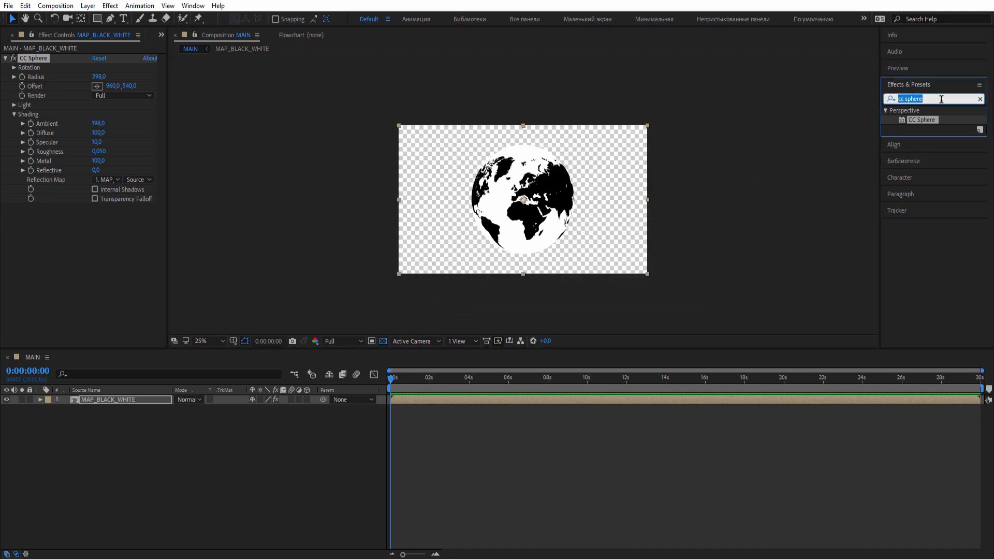
{"action": "type", "text": "tint"}
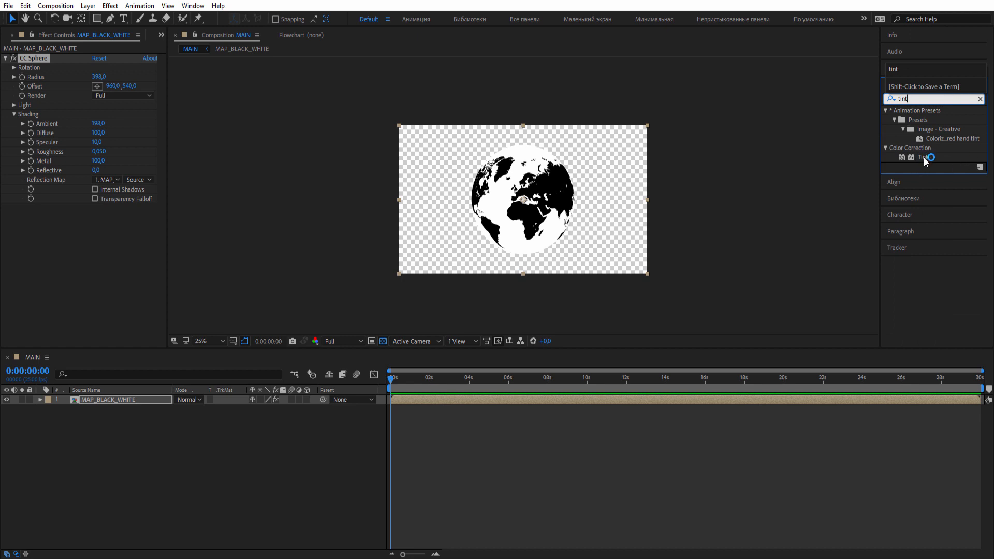
{"action": "left_click_drag", "start_coordinate": [923, 157], "coordinate": [51, 196]}
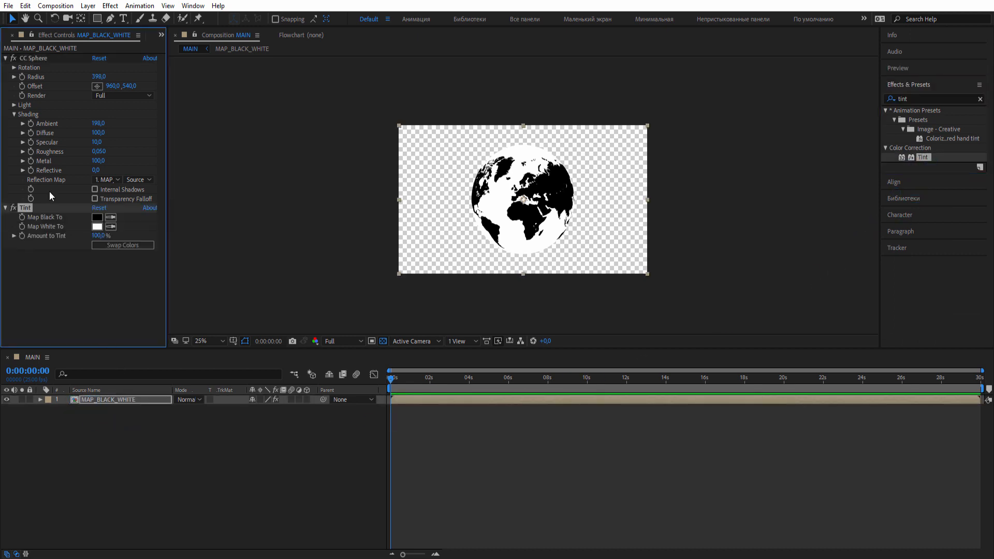
{"action": "left_click", "coordinate": [97, 218]}
{"action": "left_click_drag", "start_coordinate": [308, 381], "coordinate": [288, 306]}
{"action": "left_click", "coordinate": [385, 307]}
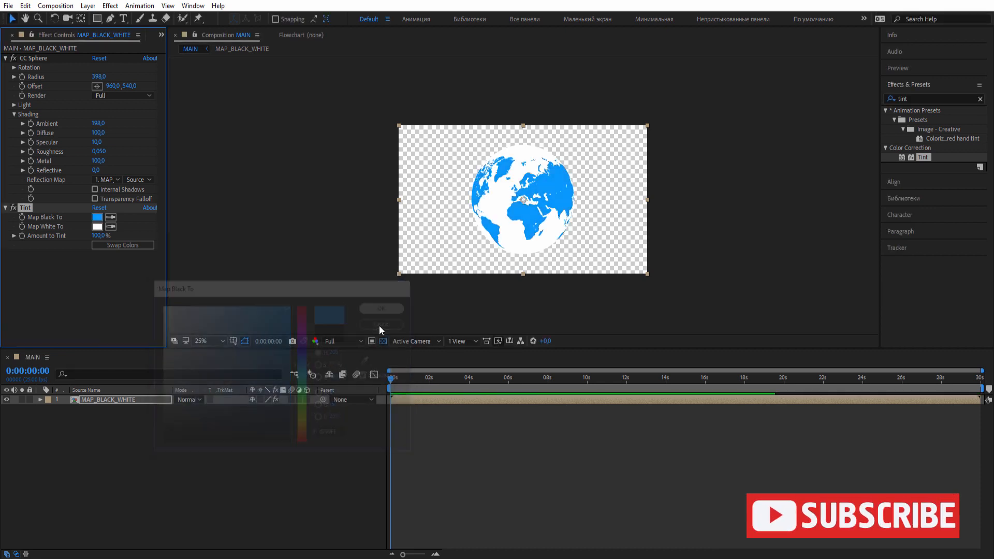
Map white to light green AFFFA4 in Tint and readjust the black mapping to a softer blue, 29A7FF
{"action": "left_click", "coordinate": [98, 226]}
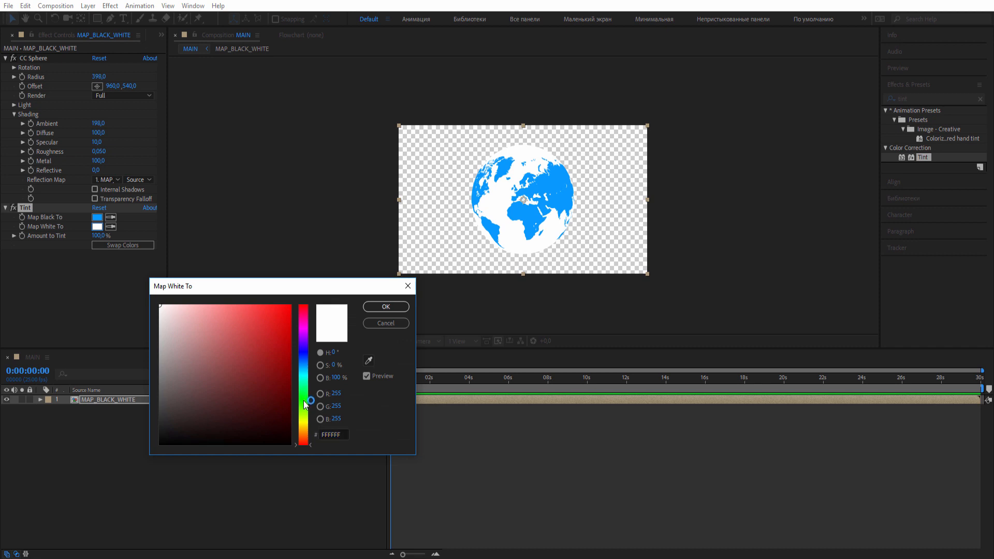
{"action": "left_click", "coordinate": [305, 402]}
{"action": "left_click_drag", "start_coordinate": [274, 370], "coordinate": [195, 283]}
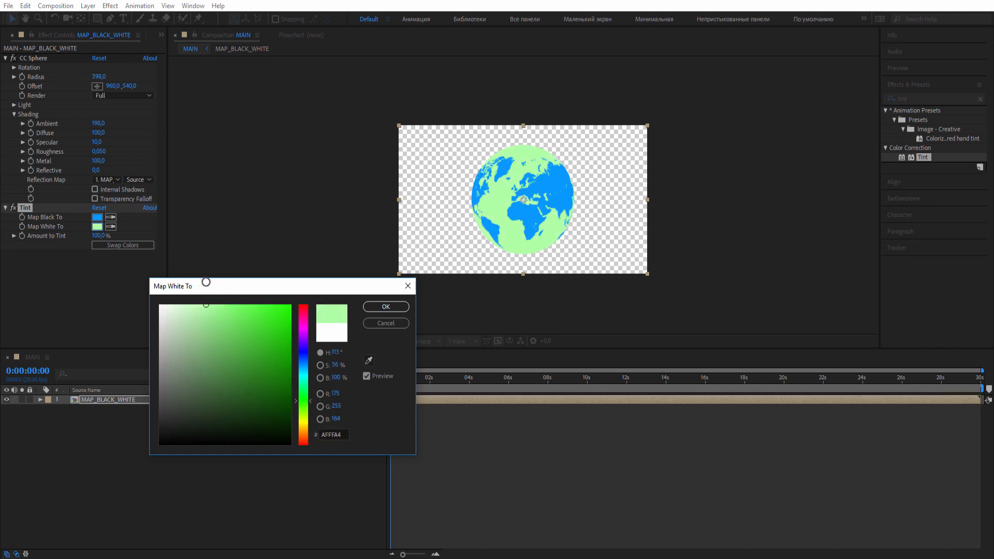
{"action": "left_click", "coordinate": [373, 324]}
{"action": "left_click", "coordinate": [378, 309]}
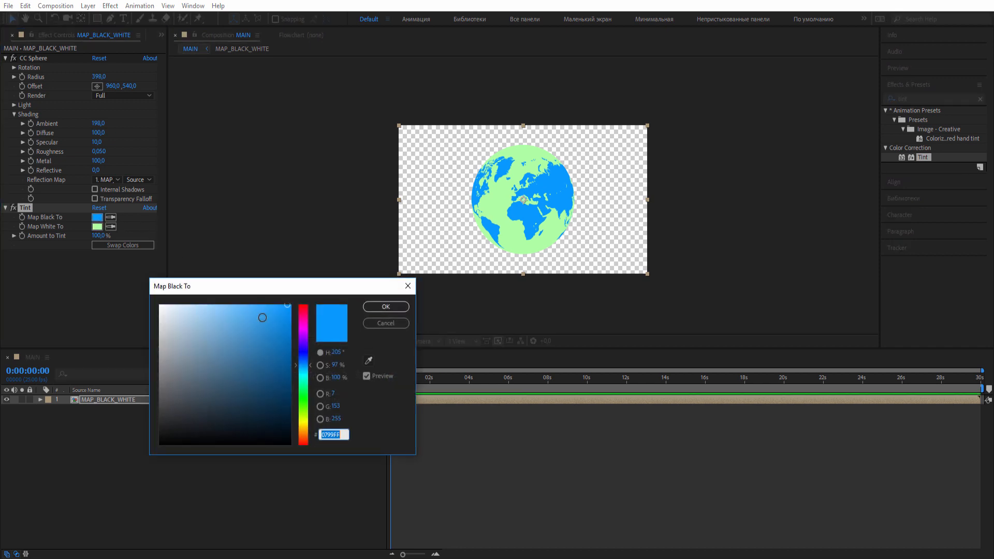
{"action": "left_click_drag", "start_coordinate": [260, 315], "coordinate": [269, 293]}
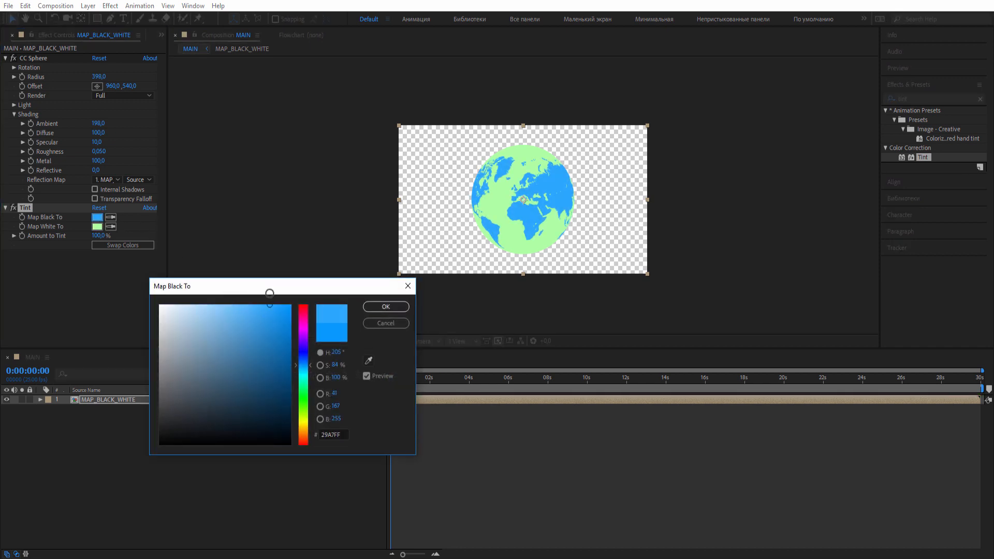
{"action": "left_click", "coordinate": [385, 307]}
Fit the composition view up to 100% and collapse the CC Sphere and Tint settings
{"action": "scroll", "coordinate": [508, 283], "scroll_direction": "up", "scroll_amount": 2}
{"action": "left_click", "coordinate": [210, 341]}
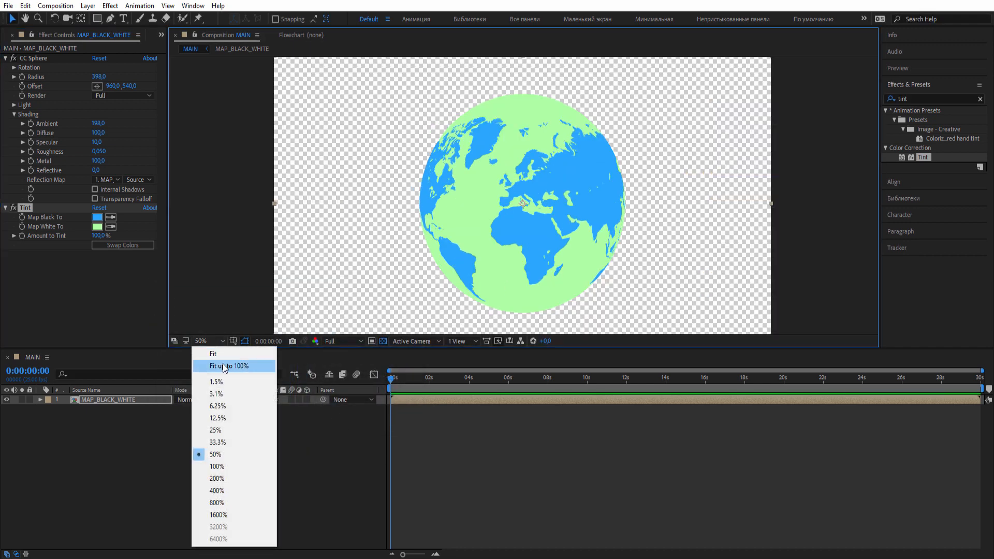
{"action": "left_click", "coordinate": [222, 363]}
{"action": "left_click", "coordinate": [261, 474]}
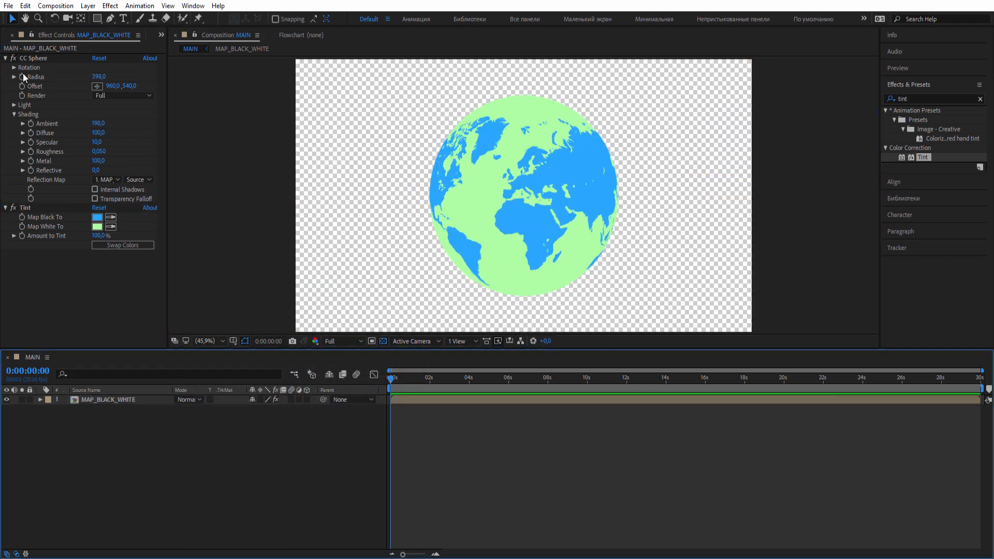
{"action": "left_click", "coordinate": [5, 58]}
{"action": "left_click", "coordinate": [5, 68]}
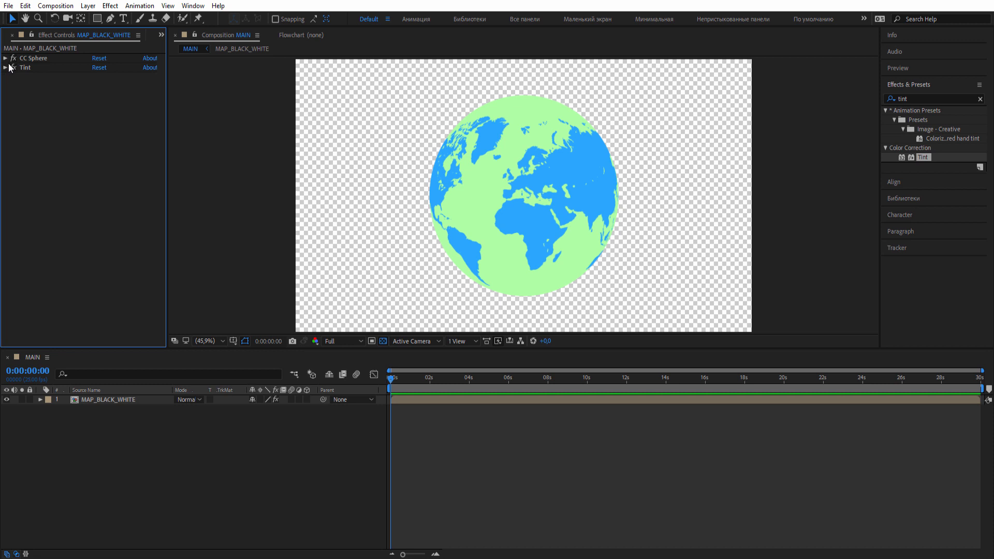
Widen the project area, open the MAP_BLACK_WHITE composition inside MAIN and open the teyyare airplane composition
{"action": "left_click_drag", "start_coordinate": [168, 72], "coordinate": [239, 70]}
{"action": "left_click", "coordinate": [8, 36]}
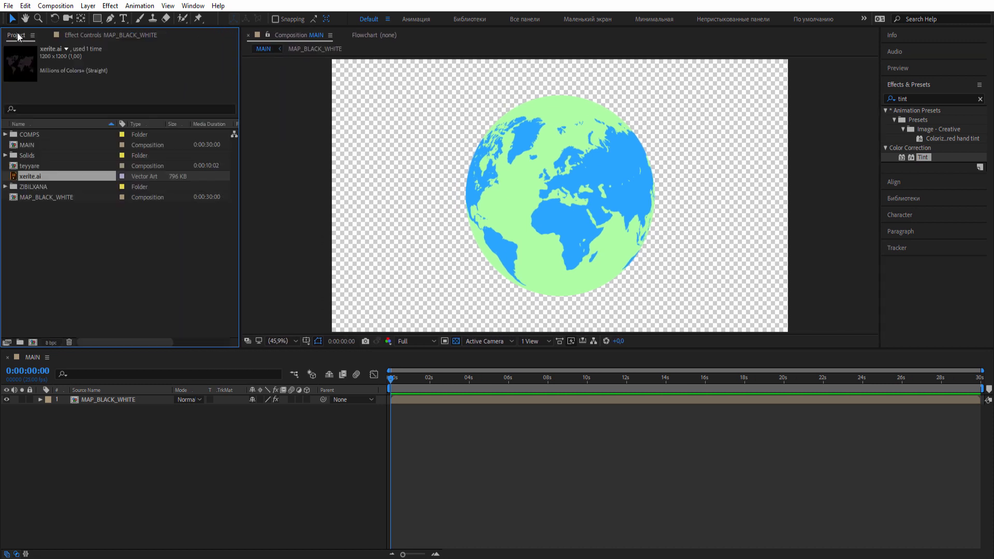
{"action": "left_click", "coordinate": [107, 249]}
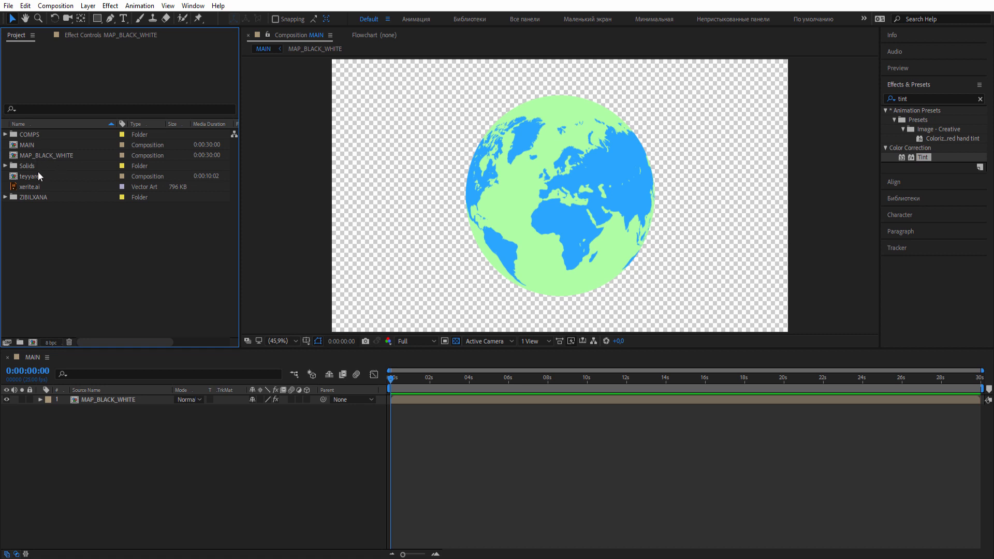
{"action": "double_click", "coordinate": [104, 399]}
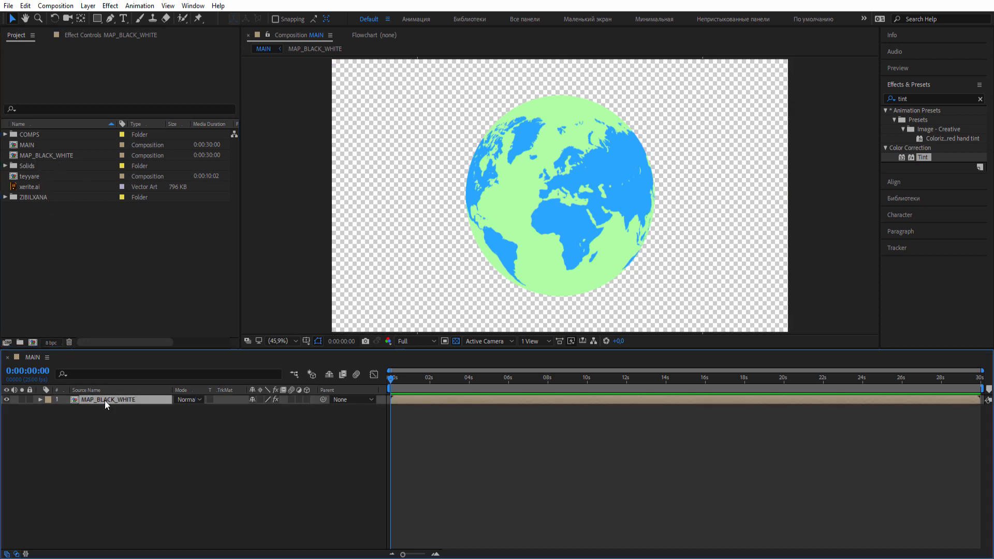
{"action": "left_click", "coordinate": [36, 189]}
{"action": "key", "text": "Up"}
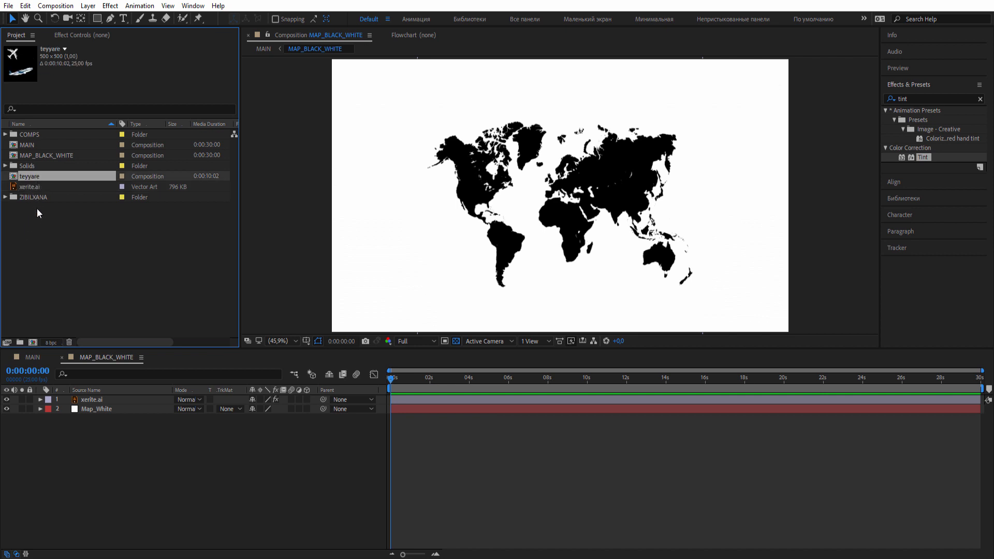
{"action": "double_click", "coordinate": [33, 179]}
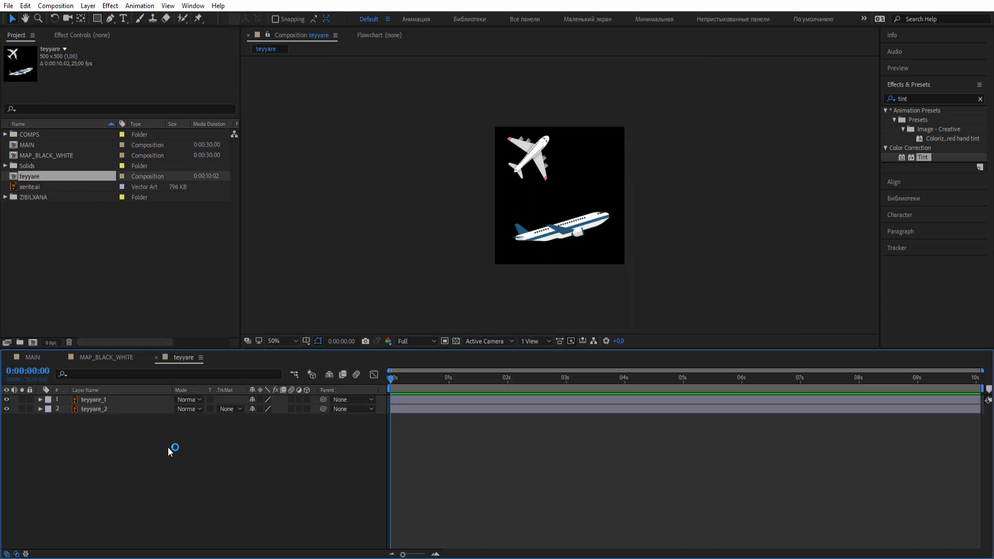
Copy the top-view airplane layer teyyare_2 from the teyyare composition and paste it into MAP_BLACK_WHITE
{"action": "scroll", "coordinate": [564, 177], "scroll_direction": "up", "scroll_amount": 1}
{"action": "left_click", "coordinate": [501, 106]}
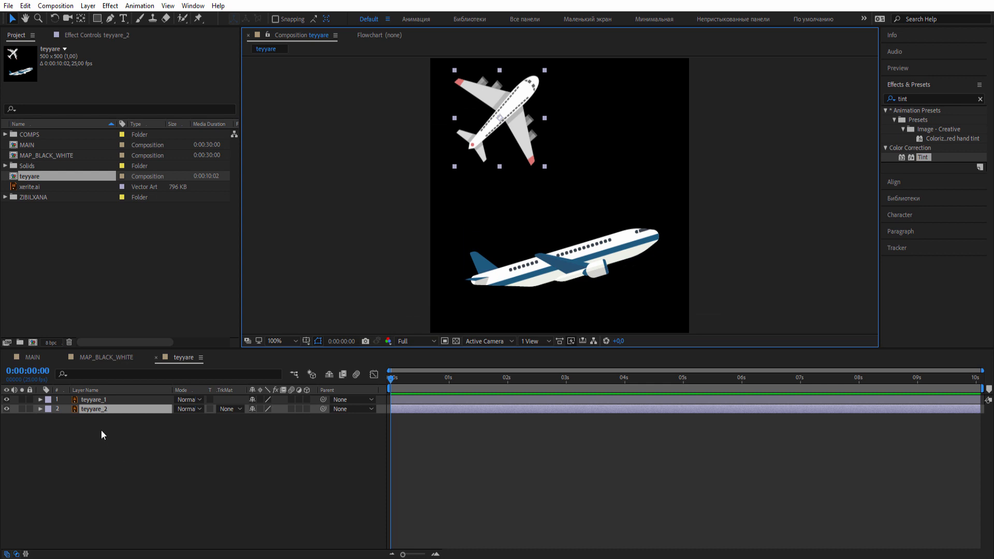
{"action": "left_click", "coordinate": [25, 5]}
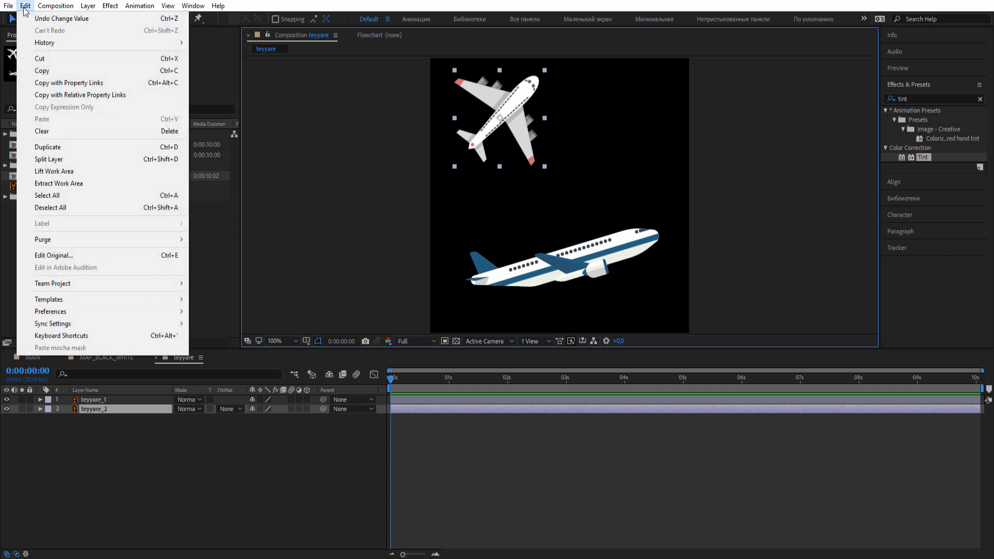
{"action": "left_click", "coordinate": [48, 73]}
{"action": "left_click", "coordinate": [107, 358]}
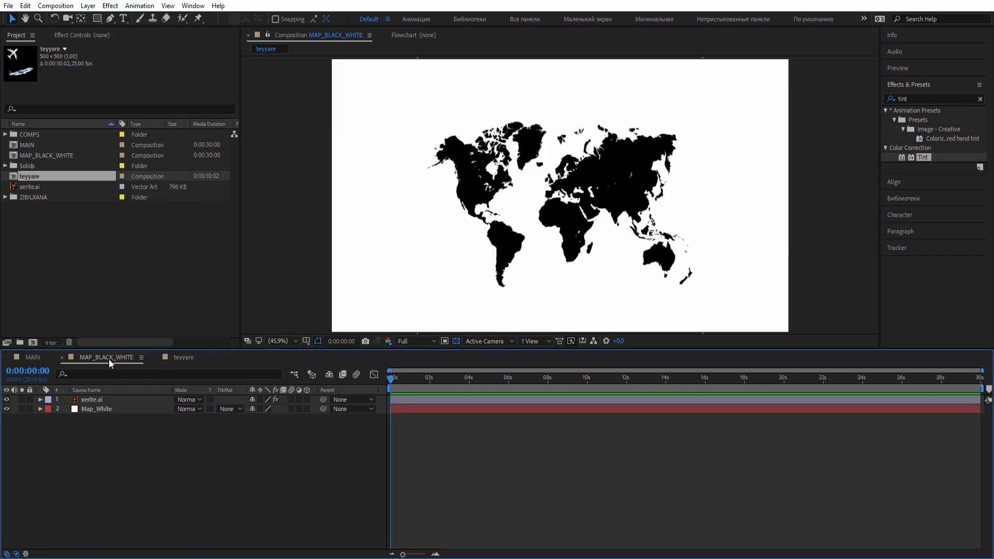
{"action": "left_click", "coordinate": [25, 6]}
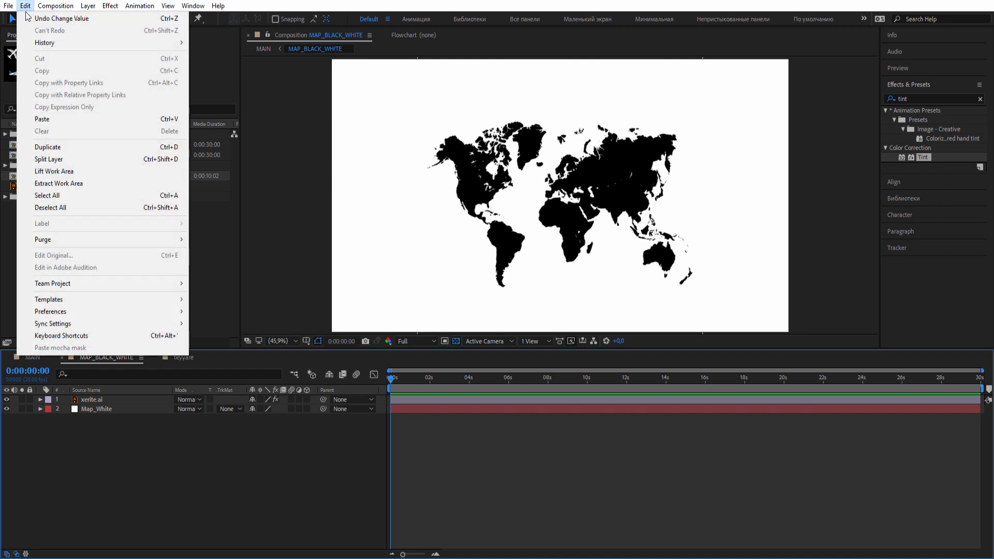
{"action": "left_click", "coordinate": [50, 119]}
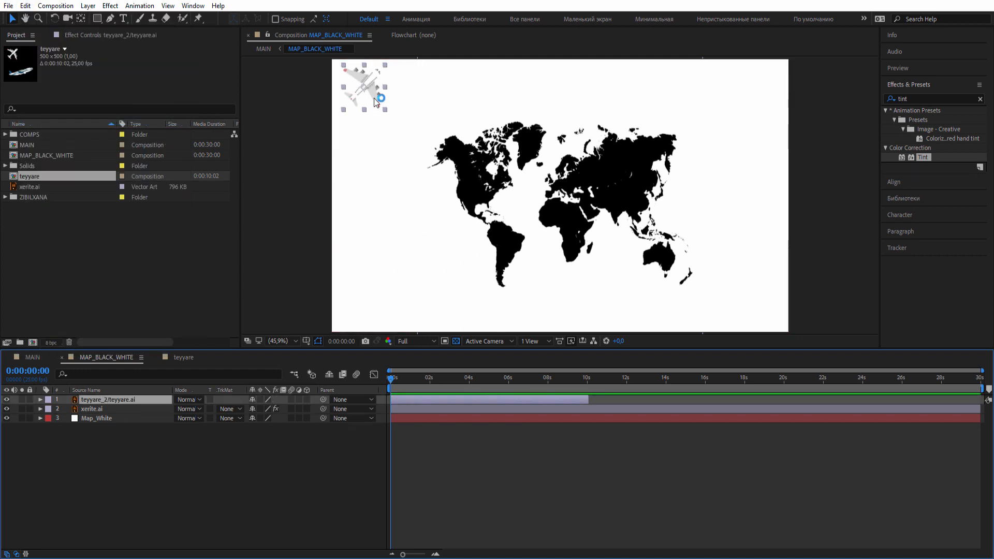
Place the airplane over North America and scale it down to 39%
{"action": "left_click_drag", "start_coordinate": [374, 98], "coordinate": [476, 173]}
{"action": "left_click", "coordinate": [136, 398]}
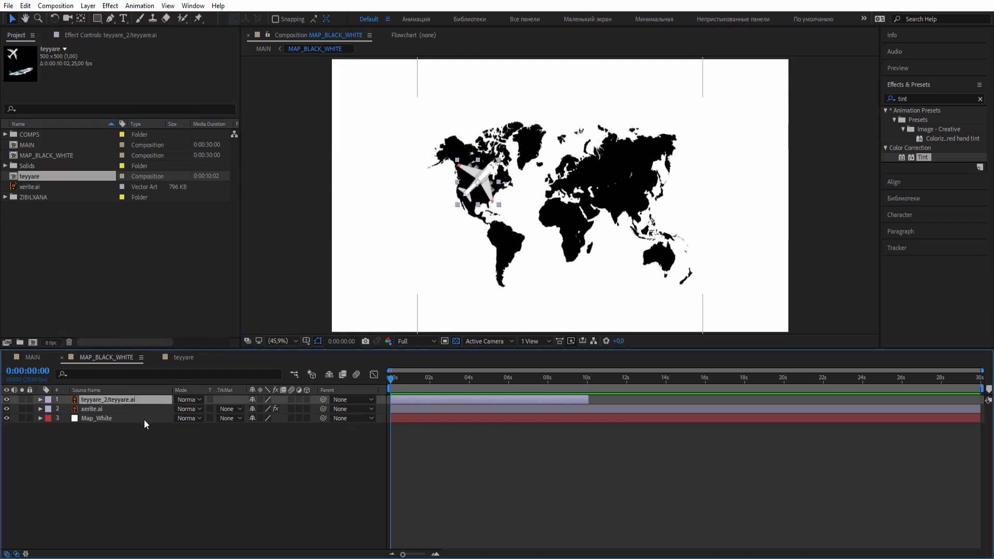
{"action": "key", "text": "s"}
{"action": "left_click_drag", "start_coordinate": [267, 412], "coordinate": [237, 414]}
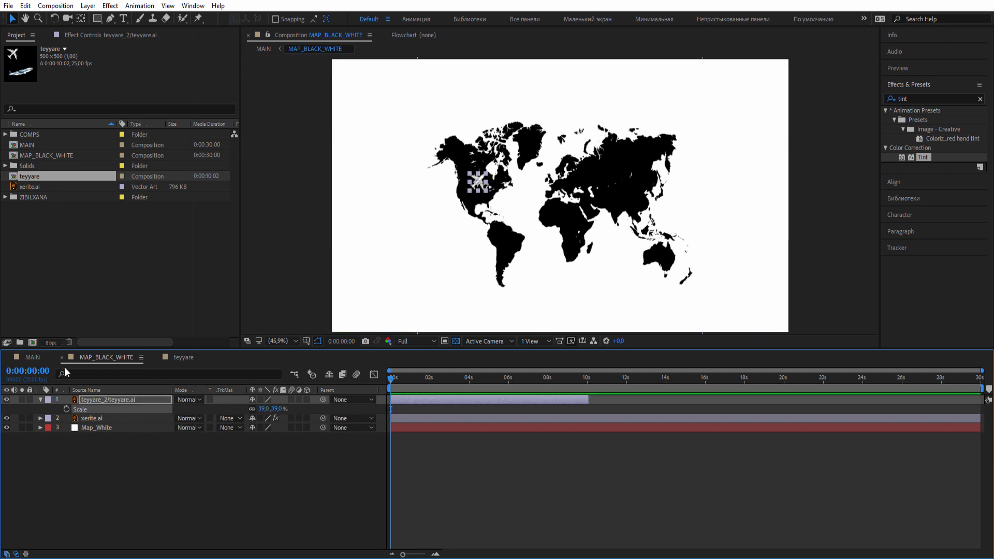
Try the airplane over Eastern Europe on the flat map and check it on the globe in MAIN
{"action": "left_click", "coordinate": [34, 357]}
{"action": "left_click", "coordinate": [98, 358]}
{"action": "left_click_drag", "start_coordinate": [477, 185], "coordinate": [590, 179]}
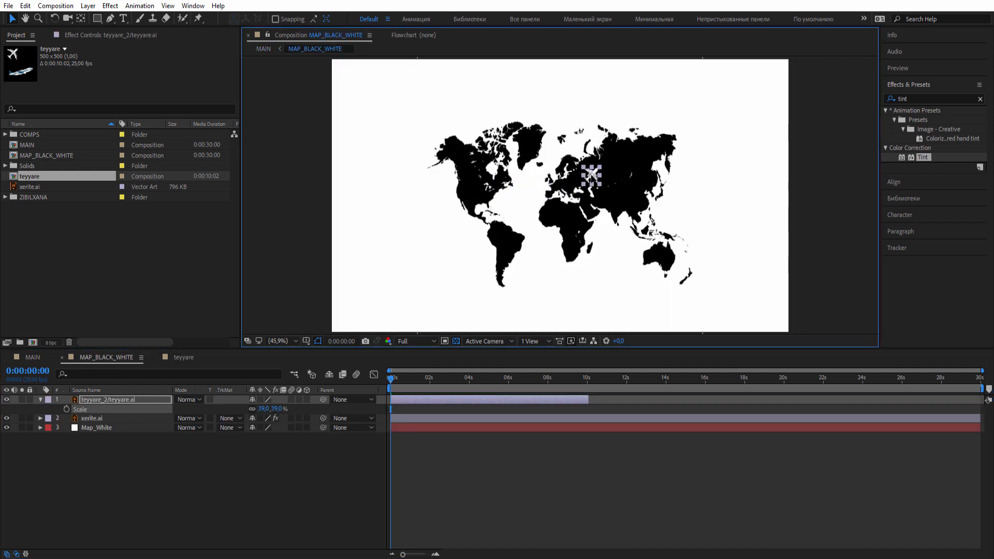
{"action": "left_click", "coordinate": [31, 357]}
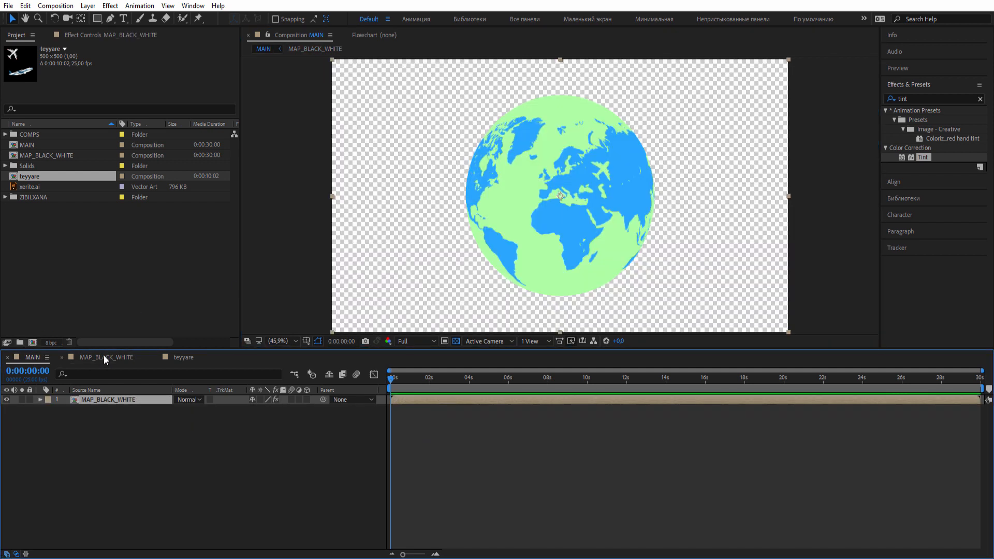
Move the airplane southwest of South America to about 270, 933 and set a Position keyframe at 0:00:00:00
{"action": "left_click", "coordinate": [104, 358]}
{"action": "left_click_drag", "start_coordinate": [585, 187], "coordinate": [464, 278]}
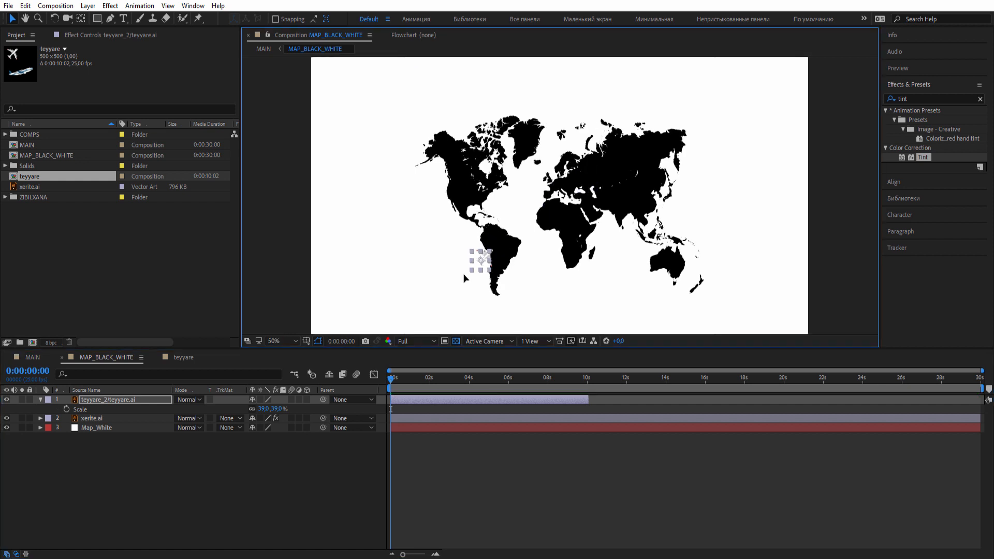
{"action": "scroll", "coordinate": [497, 228], "scroll_direction": "down", "scroll_amount": 2}
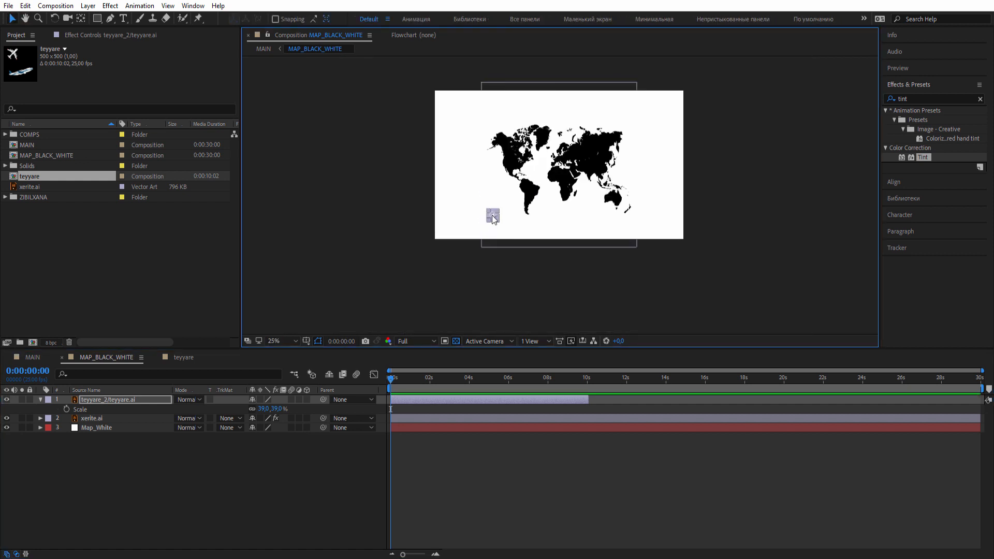
{"action": "left_click_drag", "start_coordinate": [493, 217], "coordinate": [471, 222]}
{"action": "left_click", "coordinate": [99, 399]}
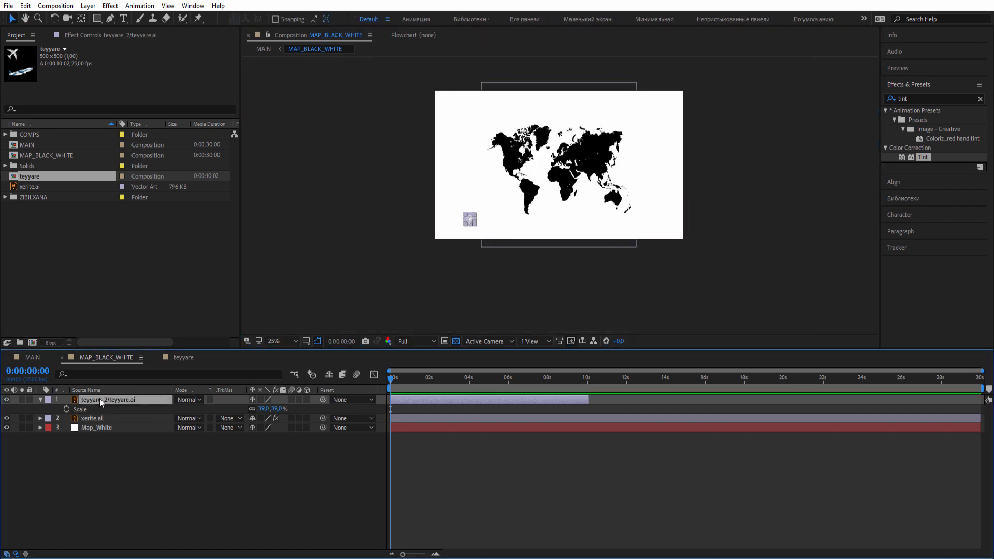
{"action": "key", "text": "p"}
{"action": "left_click", "coordinate": [66, 409]}
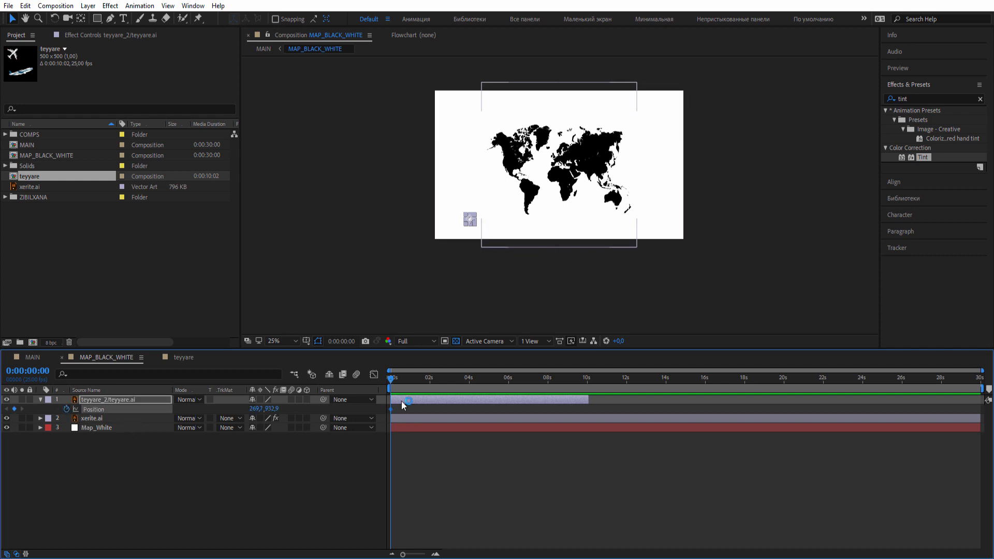
At 0:00:03:24, move the airplane past the map's northeast side to about 1710, 117 for the second Position keyframe
{"action": "left_click_drag", "start_coordinate": [478, 378], "coordinate": [505, 399]}
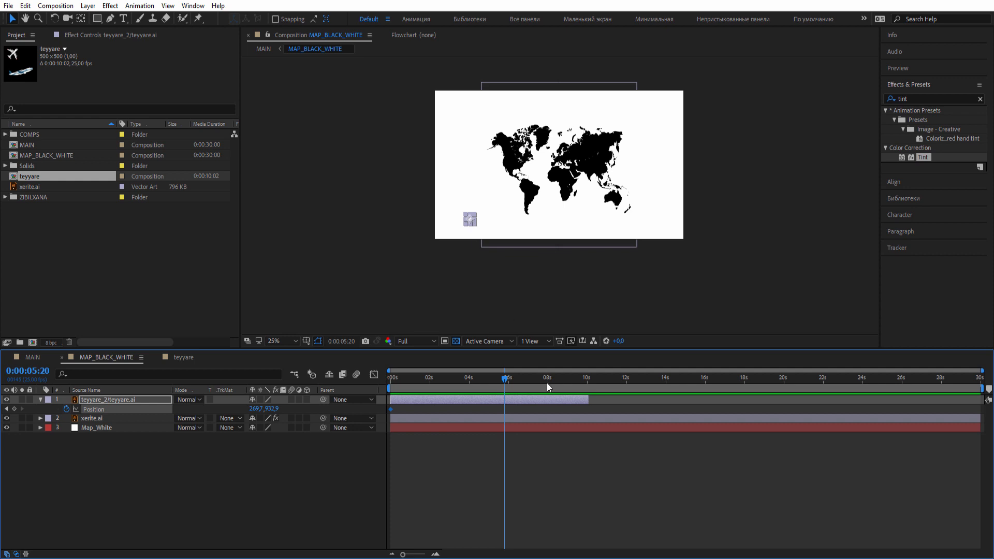
{"action": "left_click", "coordinate": [468, 378]}
{"action": "left_click_drag", "start_coordinate": [470, 219], "coordinate": [656, 106]}
{"action": "left_click", "coordinate": [534, 489]}
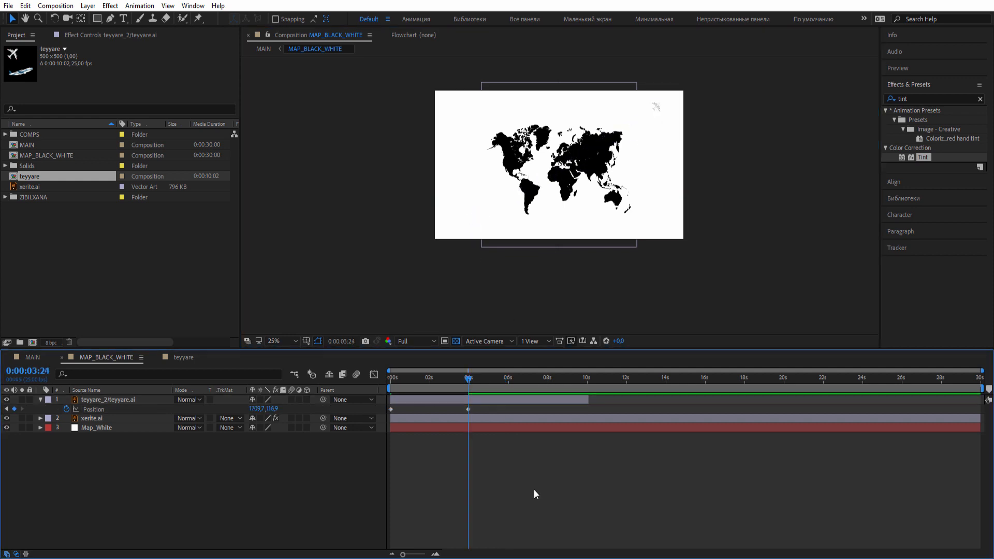
End the MAP_BLACK_WHITE work area at 0:00:07:24 and preview the airplane's flight
{"action": "mouse_move", "coordinate": [478, 379]}
{"action": "left_mouse_down"}
{"action": "mouse_move", "coordinate": [441, 376]}
{"action": "mouse_move", "coordinate": [469, 377]}
{"action": "left_mouse_up"}
{"action": "left_click", "coordinate": [547, 378]}
{"action": "key", "text": "n"}
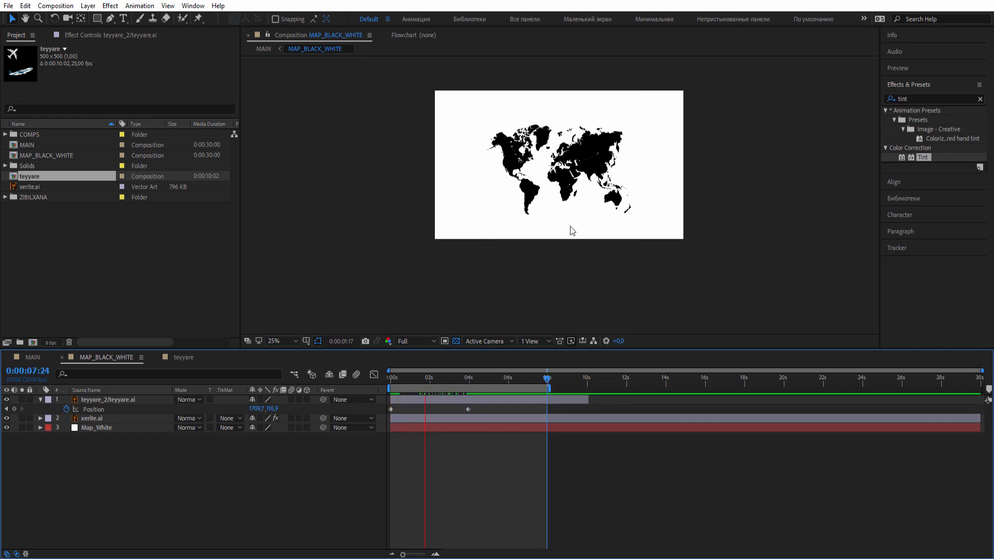
Check the airplane's flight up to 0:00:01:24 on the globe in the MAIN composition
{"action": "scroll", "coordinate": [570, 228], "scroll_direction": "up", "scroll_amount": 2}
{"action": "left_click", "coordinate": [474, 379]}
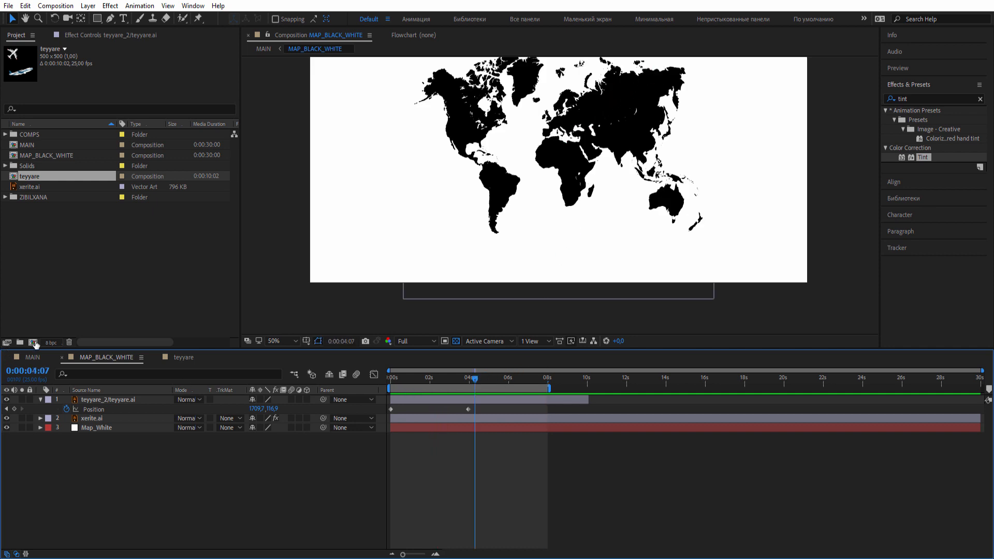
{"action": "left_click", "coordinate": [32, 357]}
{"action": "left_click_drag", "start_coordinate": [399, 379], "coordinate": [429, 386]}
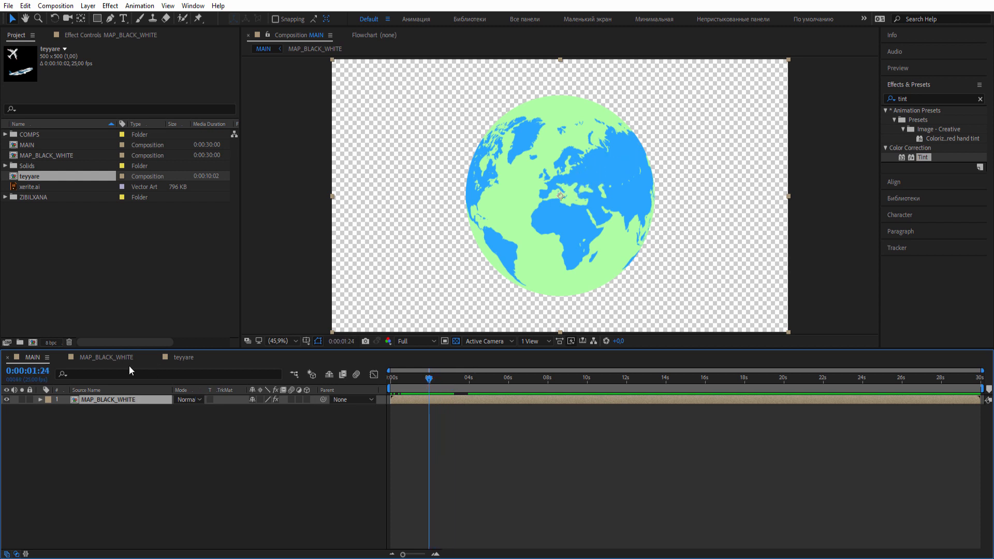
Duplicate the airplane layer in MAP_BLACK_WHITE and show the copy's Position keyframes at 0:00:00:00
{"action": "left_click", "coordinate": [115, 358]}
{"action": "left_click", "coordinate": [105, 400]}
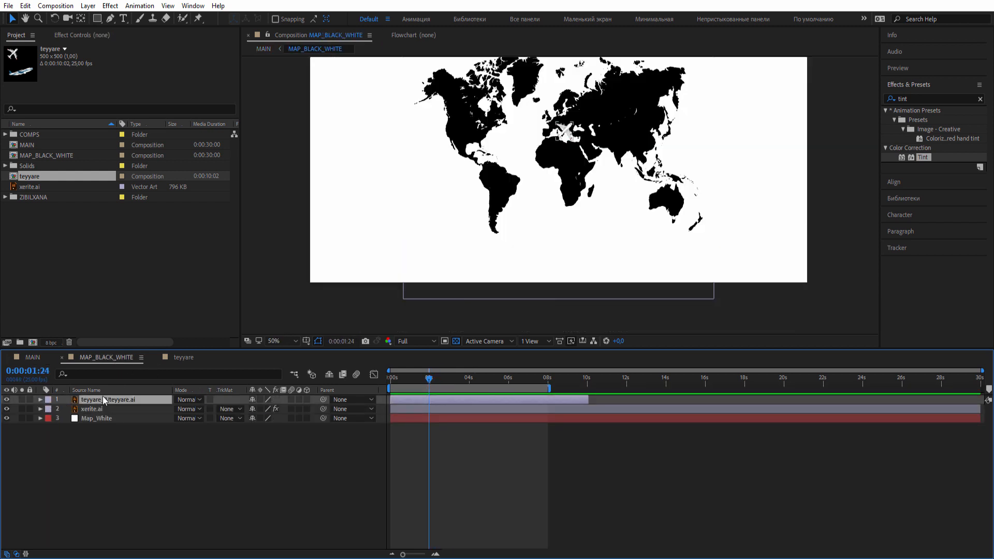
{"action": "key", "text": "ctrl+d"}
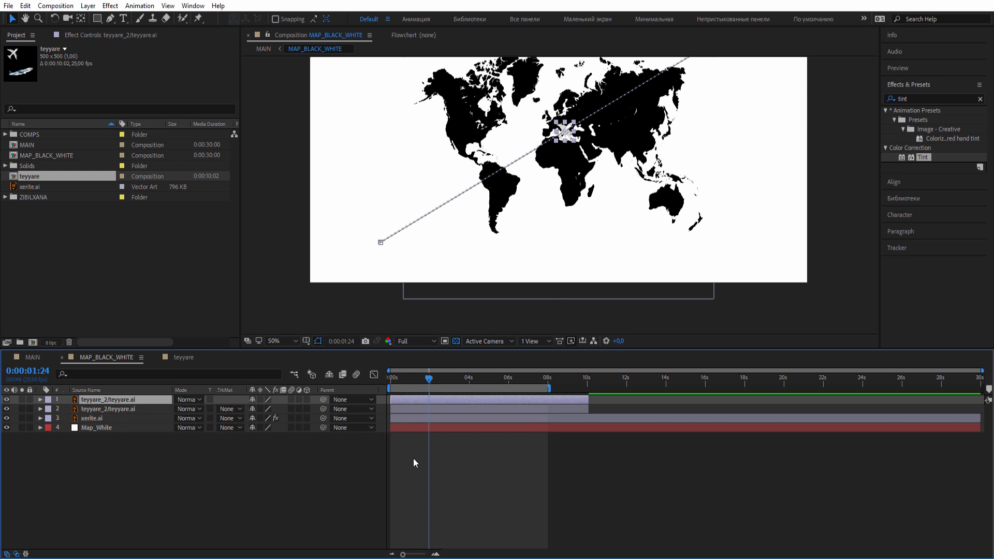
{"action": "key", "text": "p"}
{"action": "left_click_drag", "start_coordinate": [492, 407], "coordinate": [379, 414]}
{"action": "left_click_drag", "start_coordinate": [431, 381], "coordinate": [385, 379]}
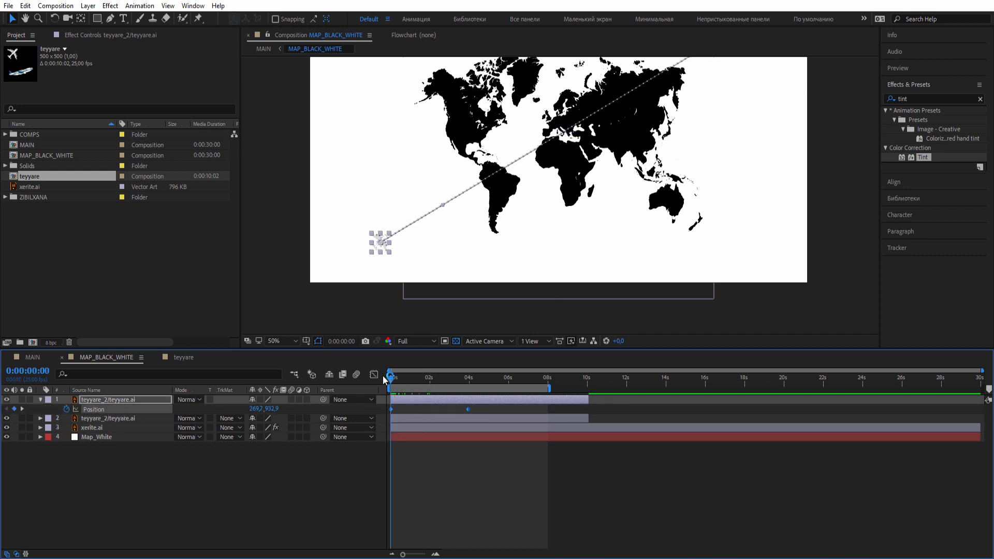
Try to rotate the duplicate airplane at its starting point
{"action": "left_click", "coordinate": [130, 400]}
{"action": "key", "text": "r"}
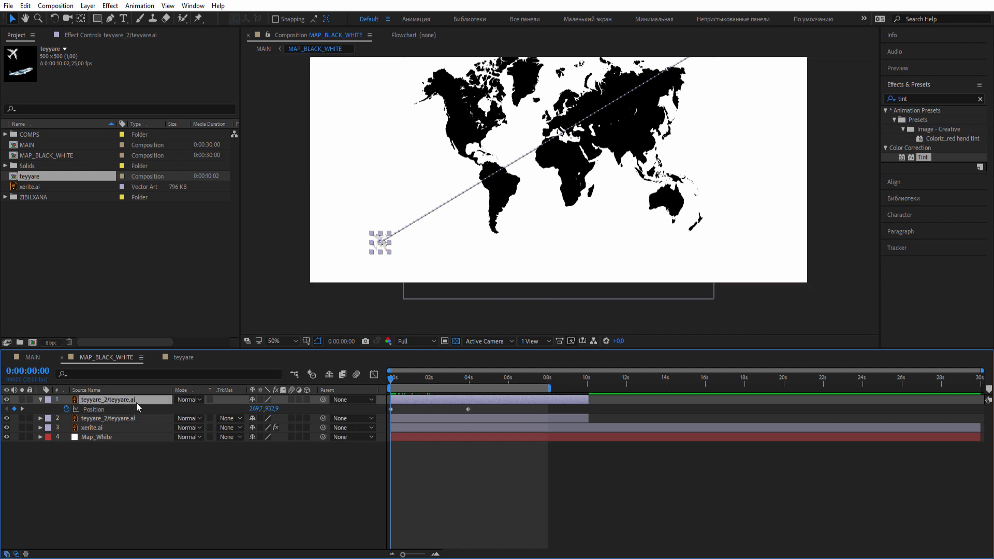
{"action": "left_click_drag", "start_coordinate": [240, 410], "coordinate": [259, 412]}
{"action": "key", "text": "ctrl+z"}
{"action": "left_click", "coordinate": [297, 493]}
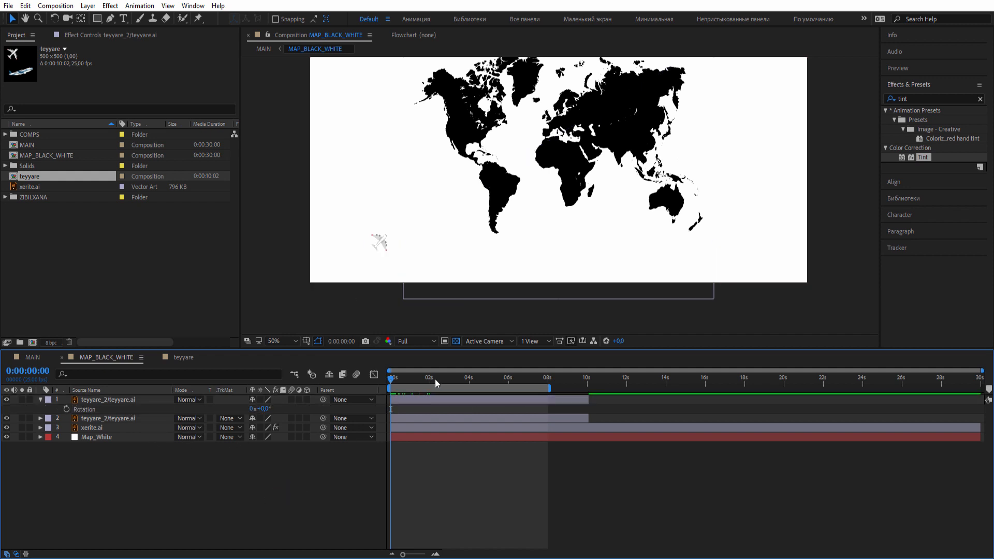
Reroute the duplicate airplane to start southeast of Australia and end past the northwest side of North America
{"action": "left_click", "coordinate": [406, 403]}
{"action": "left_click_drag", "start_coordinate": [388, 243], "coordinate": [747, 235]}
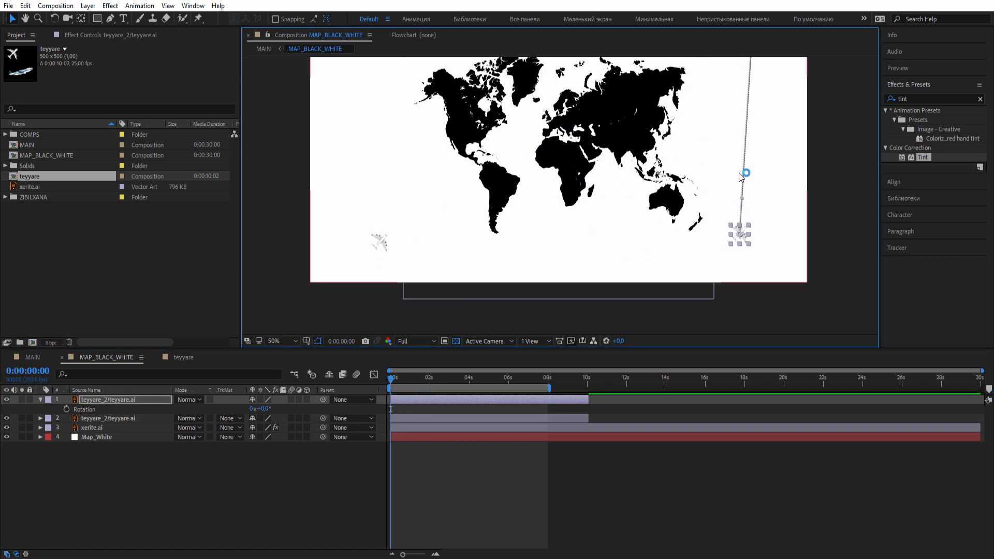
{"action": "scroll", "coordinate": [740, 176], "scroll_direction": "down", "scroll_amount": 2}
{"action": "left_click_drag", "start_coordinate": [655, 120], "coordinate": [478, 140]}
End the MAIN composition's work area at about 5 seconds, preview the globe animation and return to 0:00:00:00
{"action": "left_click_drag", "start_coordinate": [399, 378], "coordinate": [432, 384]}
{"action": "left_click", "coordinate": [31, 357]}
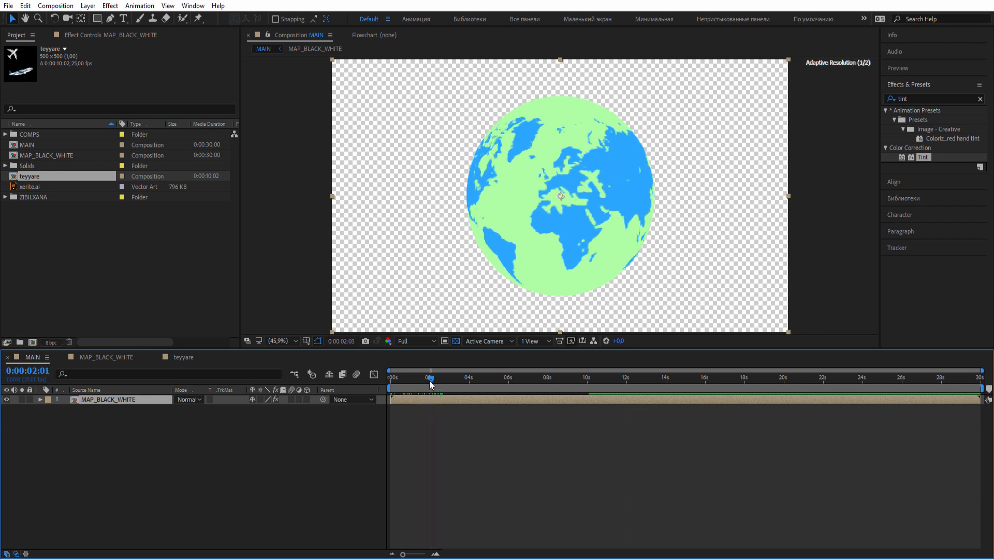
{"action": "left_click", "coordinate": [542, 375]}
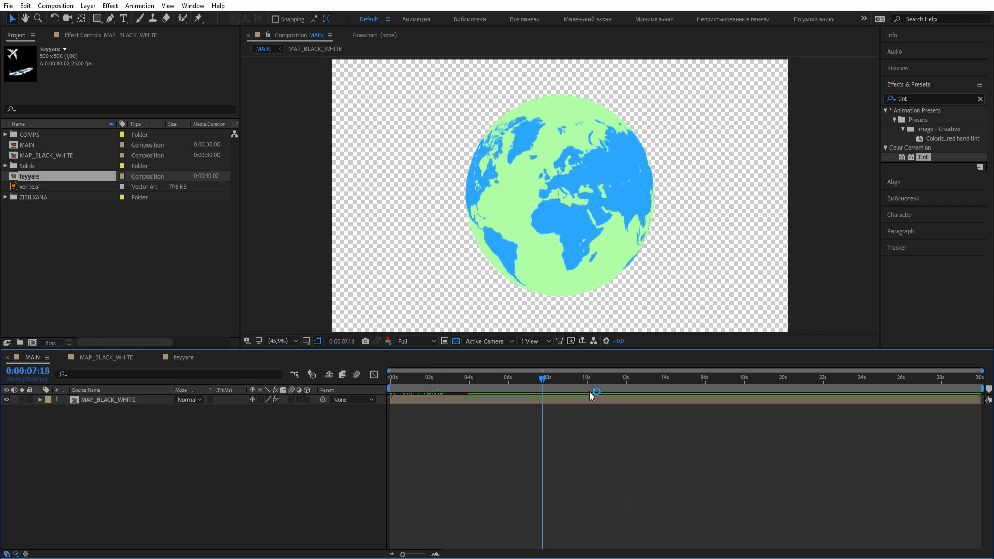
{"action": "key", "text": "n"}
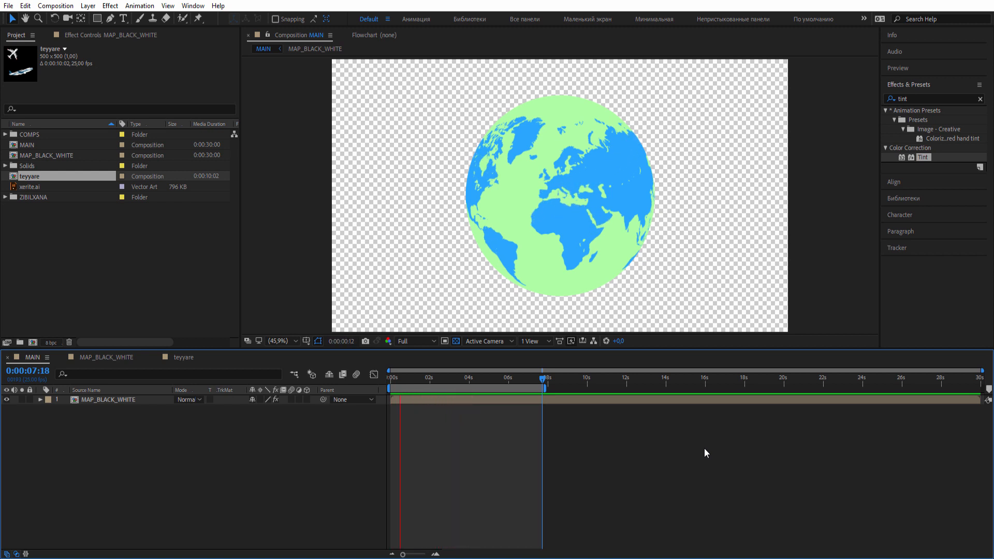
{"action": "left_click_drag", "start_coordinate": [544, 387], "coordinate": [487, 388]}
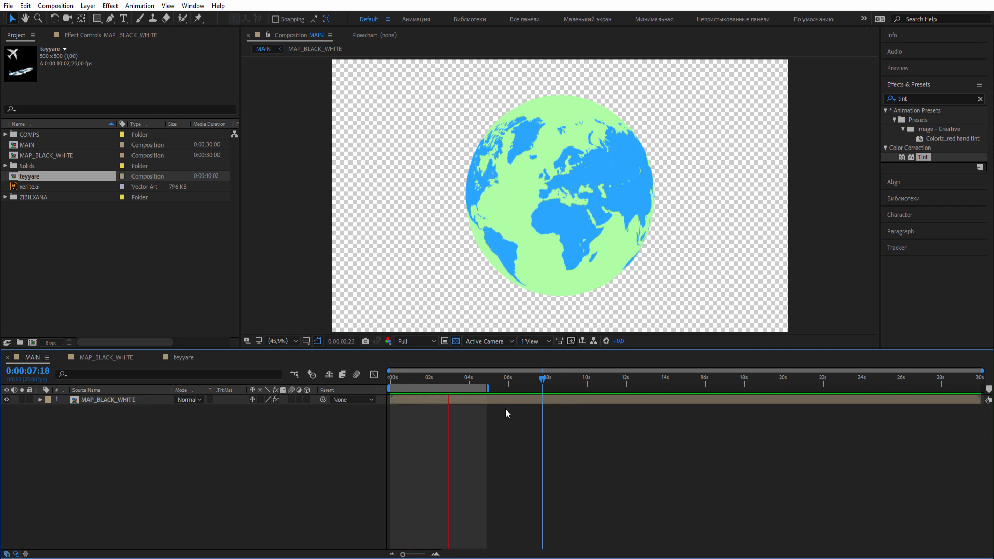
{"action": "left_click_drag", "start_coordinate": [469, 378], "coordinate": [369, 389]}
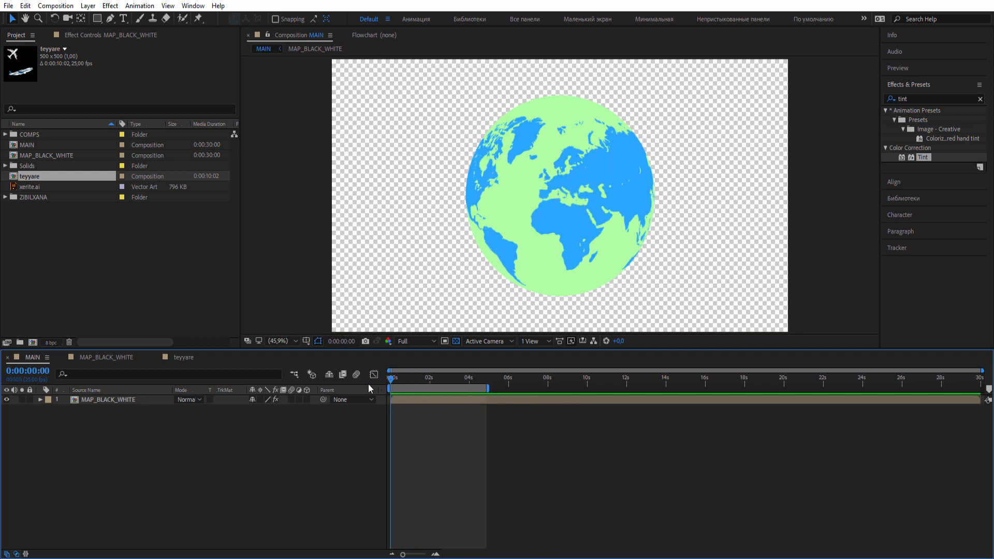
Paste the airplane layer into the MAIN composition above the MAP_BLACK_WHITE globe
{"action": "left_click", "coordinate": [106, 358]}
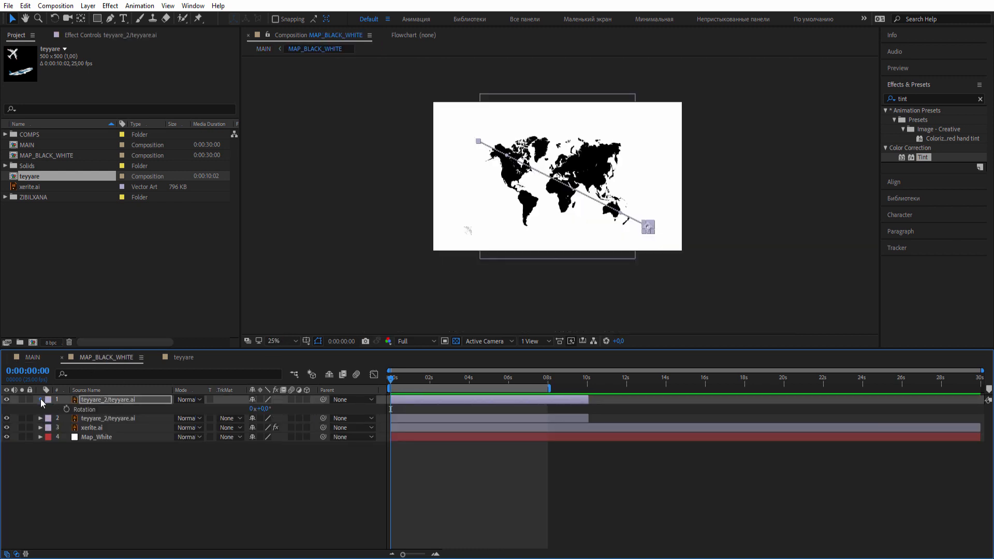
{"action": "left_click", "coordinate": [41, 400]}
{"action": "left_click", "coordinate": [31, 356]}
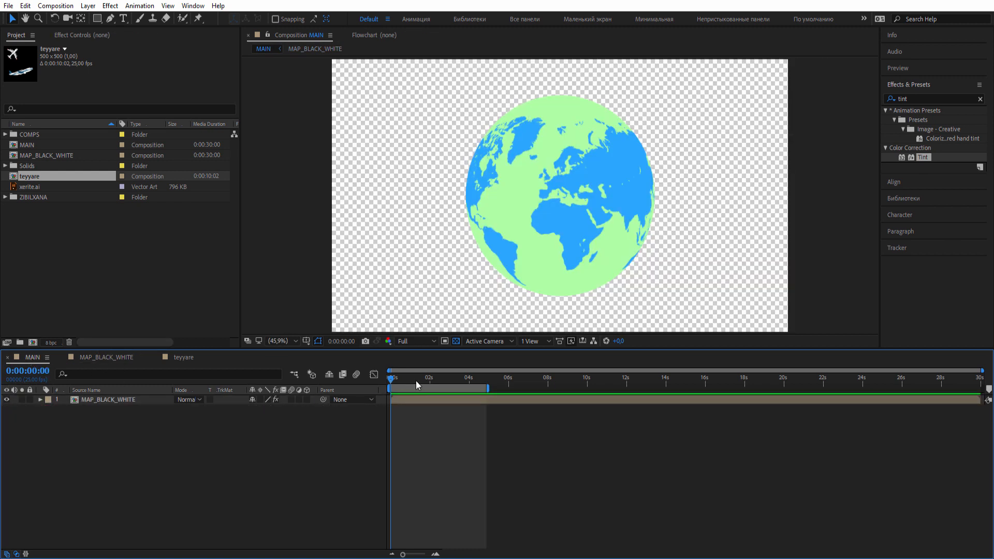
{"action": "right_click", "coordinate": [138, 446]}
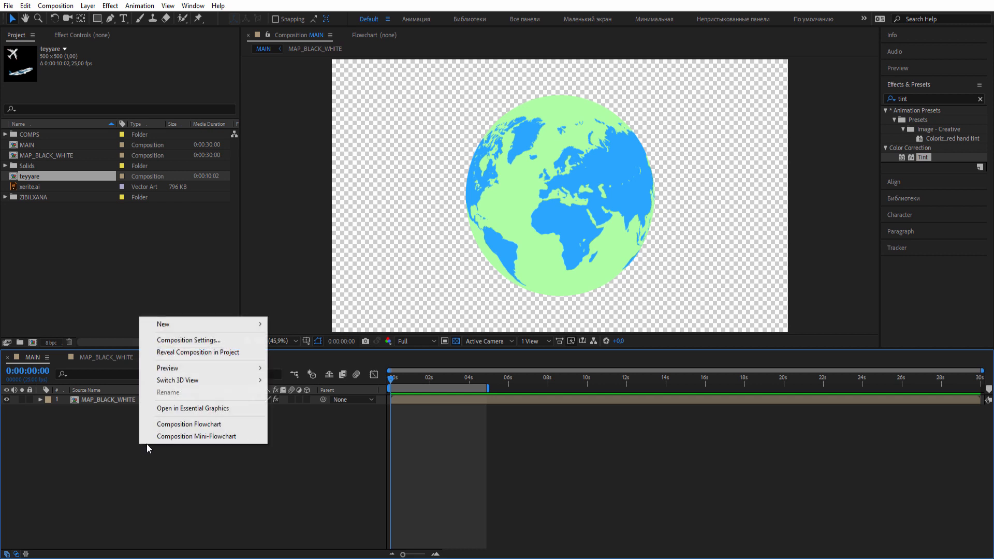
{"action": "left_click", "coordinate": [128, 120]}
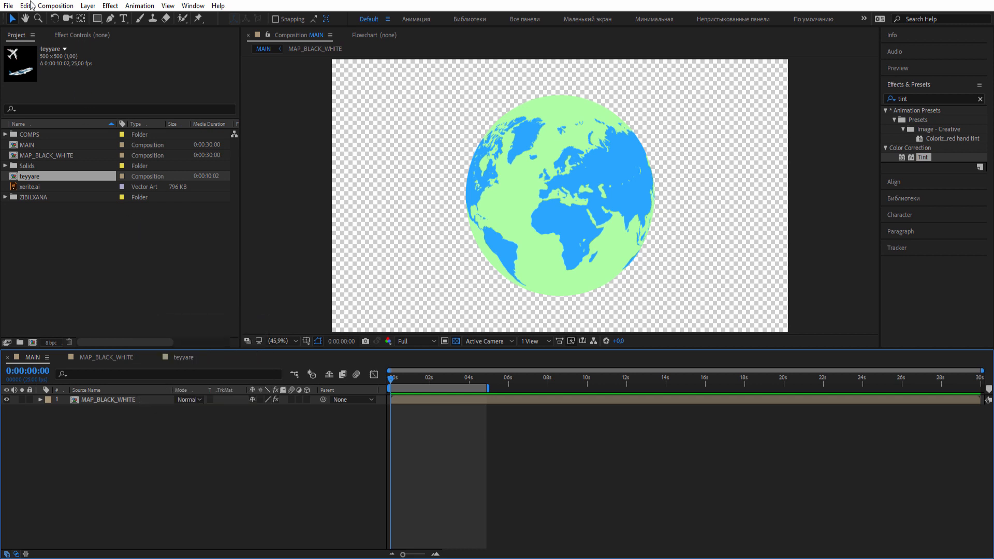
{"action": "left_click", "coordinate": [31, 5]}
{"action": "left_click", "coordinate": [44, 117]}
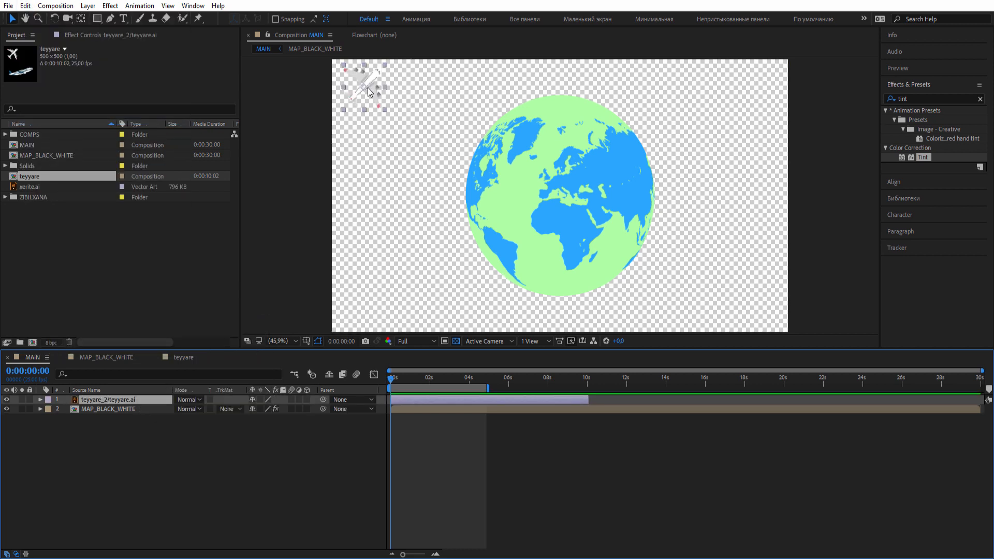
Scale the pasted airplane to 40% and place it over the west coast of South America at about 705, 795
{"action": "left_click_drag", "start_coordinate": [369, 92], "coordinate": [513, 211]}
{"action": "key", "text": "s"}
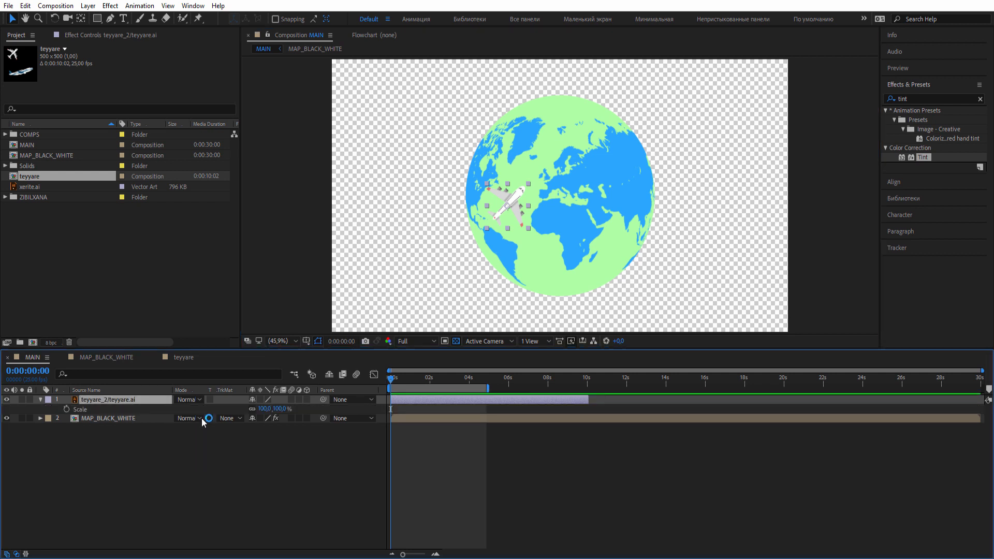
{"action": "left_click_drag", "start_coordinate": [264, 409], "coordinate": [233, 409]}
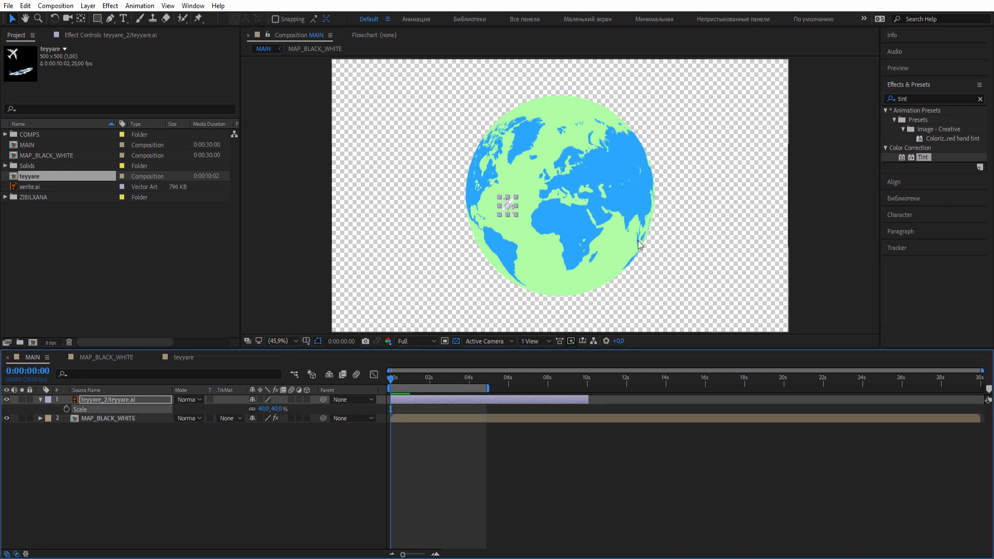
{"action": "key", "text": "period"}
{"action": "scroll", "coordinate": [510, 262], "scroll_direction": "up", "scroll_amount": 3}
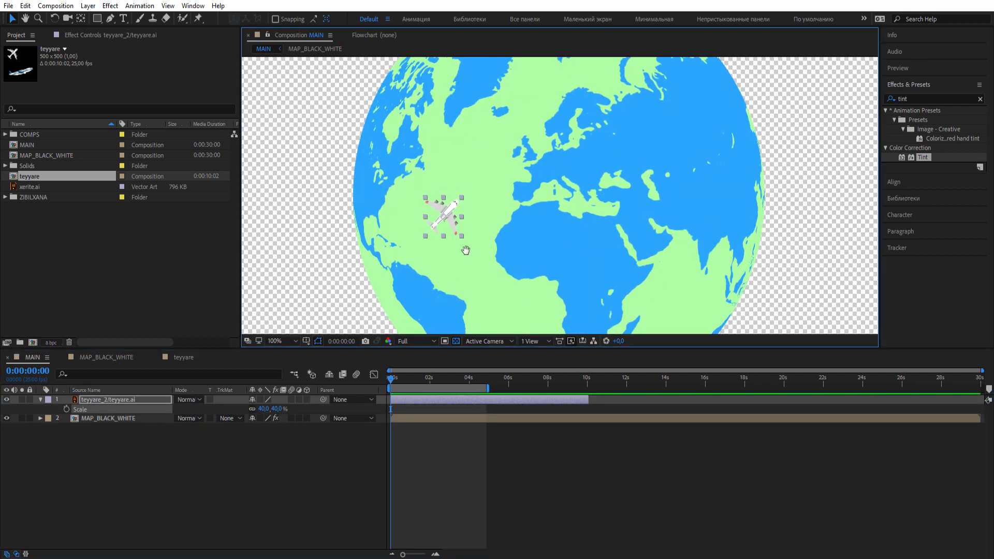
{"action": "left_click_drag", "start_coordinate": [415, 210], "coordinate": [392, 242]}
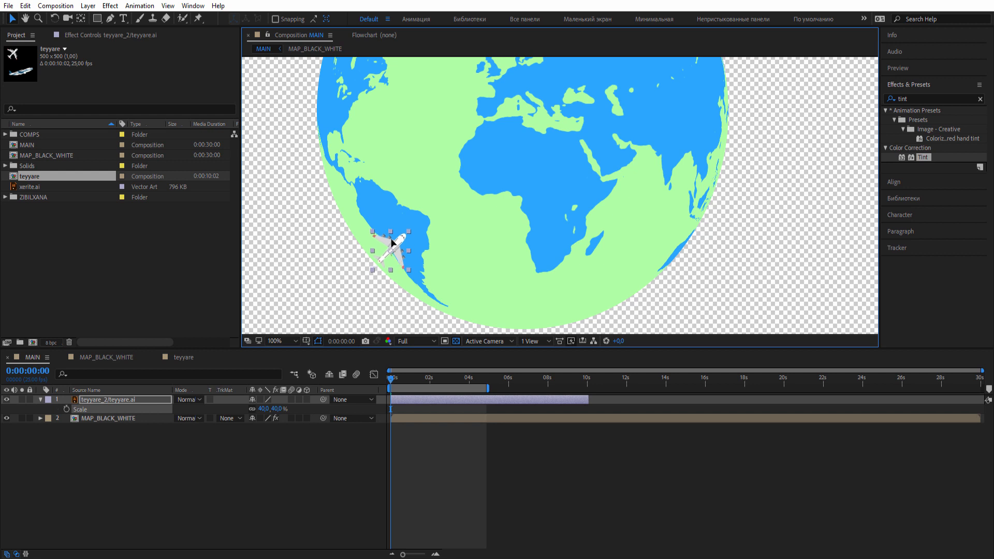
Set a Position keyframe for the airplane at 0:00:00:00
{"action": "left_click", "coordinate": [102, 404]}
{"action": "key", "text": "p"}
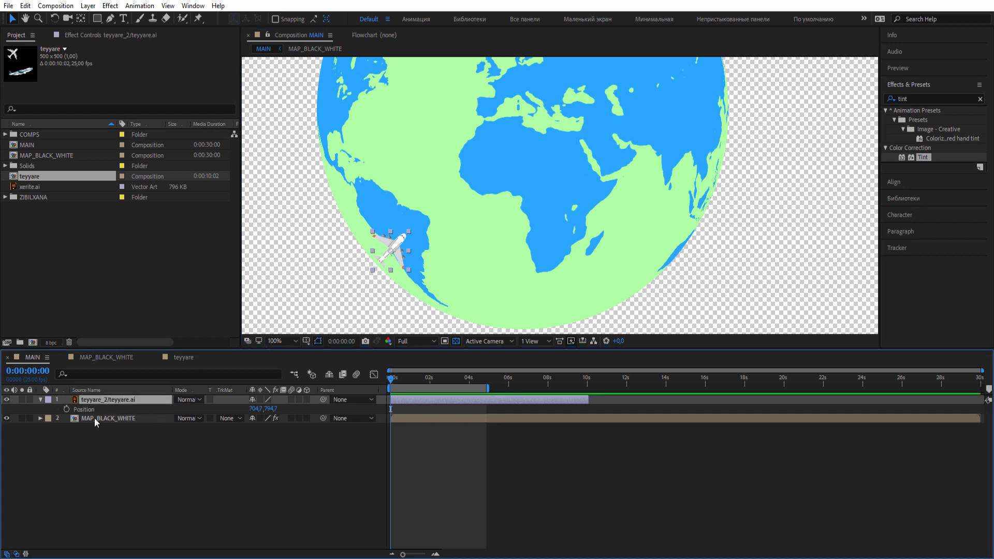
{"action": "left_click", "coordinate": [66, 409]}
Move the airplane over northern Asia to about 1217, 307 at 0:00:04:03, and bend its path through about 1004, 615 at 0:00:01:24
{"action": "left_click_drag", "start_coordinate": [407, 383], "coordinate": [472, 383]}
{"action": "scroll", "coordinate": [486, 232], "scroll_direction": "down", "scroll_amount": 2}
{"action": "mouse_move", "coordinate": [485, 232]}
{"action": "left_mouse_down"}
{"action": "mouse_move", "coordinate": [424, 273]}
{"action": "mouse_move", "coordinate": [506, 162]}
{"action": "mouse_move", "coordinate": [537, 149]}
{"action": "left_mouse_up"}
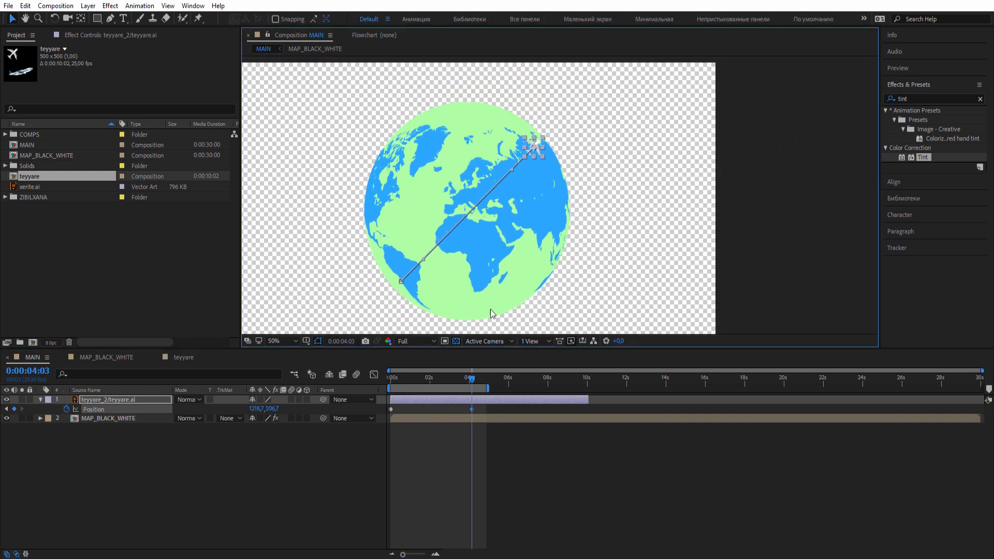
{"action": "left_click_drag", "start_coordinate": [440, 378], "coordinate": [429, 377]}
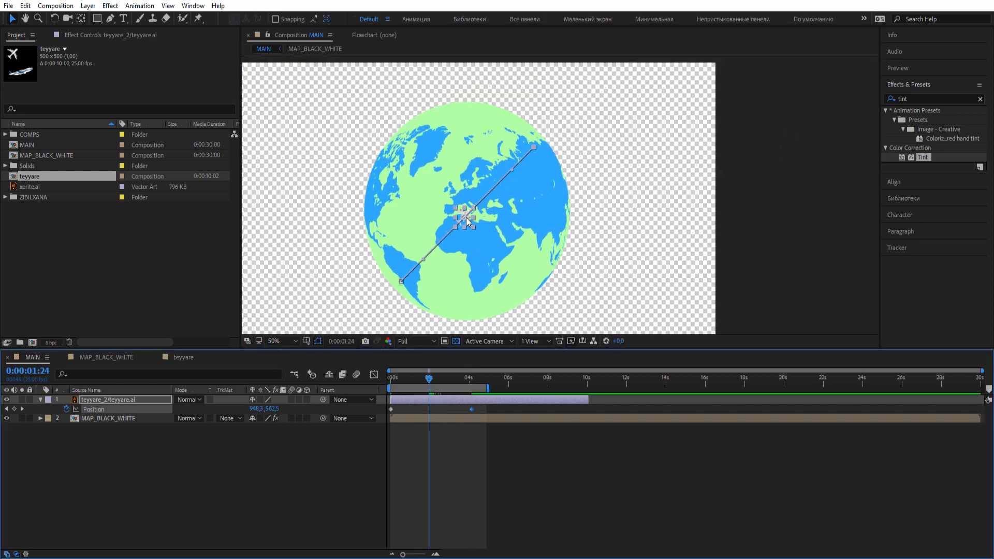
{"action": "left_click_drag", "start_coordinate": [466, 221], "coordinate": [481, 234]}
Add a 0° Rotation keyframe to the airplane at 0:00:00:00 and shift it to about 1.5 seconds
{"action": "left_click_drag", "start_coordinate": [427, 379], "coordinate": [390, 378]}
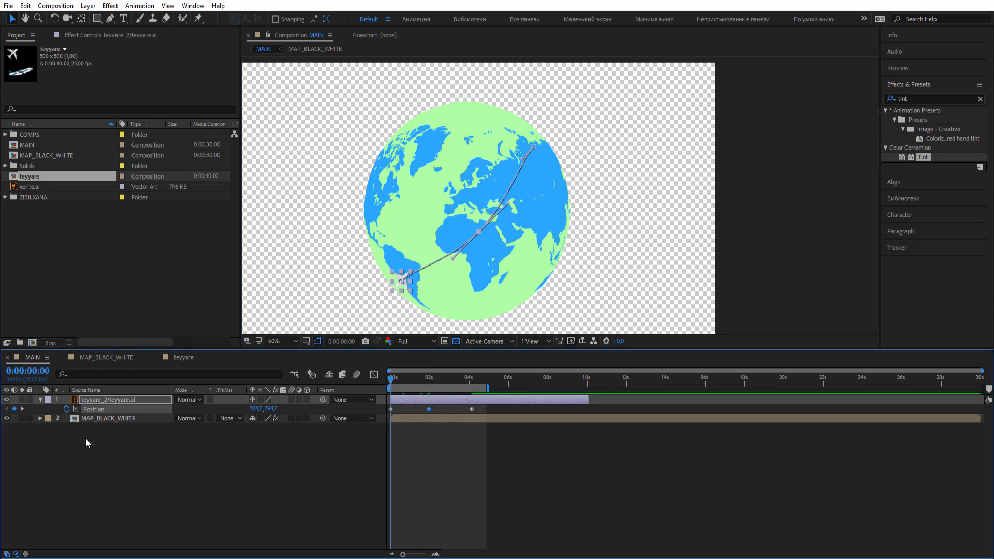
{"action": "key", "text": "shift+r"}
{"action": "left_click", "coordinate": [66, 418]}
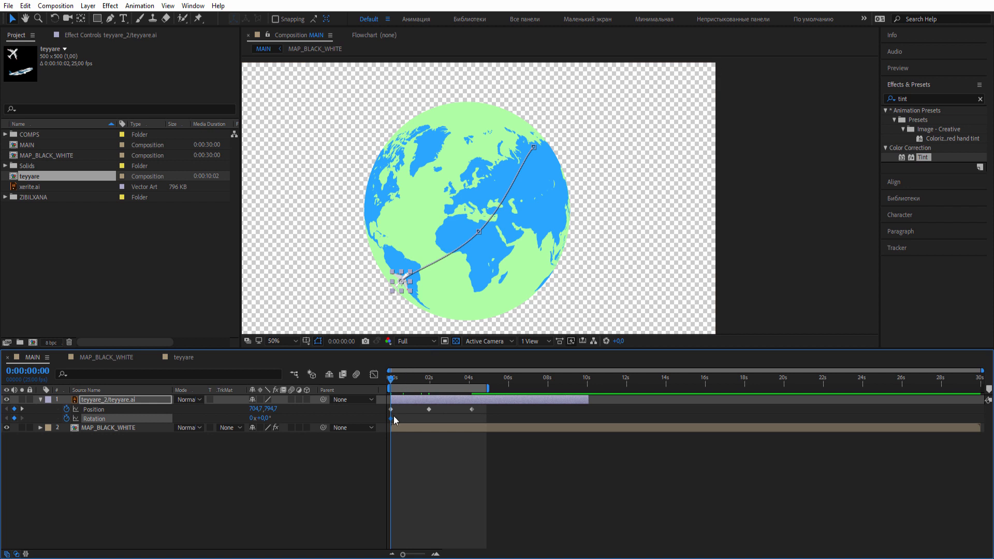
{"action": "left_click_drag", "start_coordinate": [392, 419], "coordinate": [420, 419]}
Set the airplane's Rotation to -12° at 0:00:01:24, over North Africa
{"action": "left_click_drag", "start_coordinate": [409, 380], "coordinate": [430, 380]}
{"action": "key", "text": "period"}
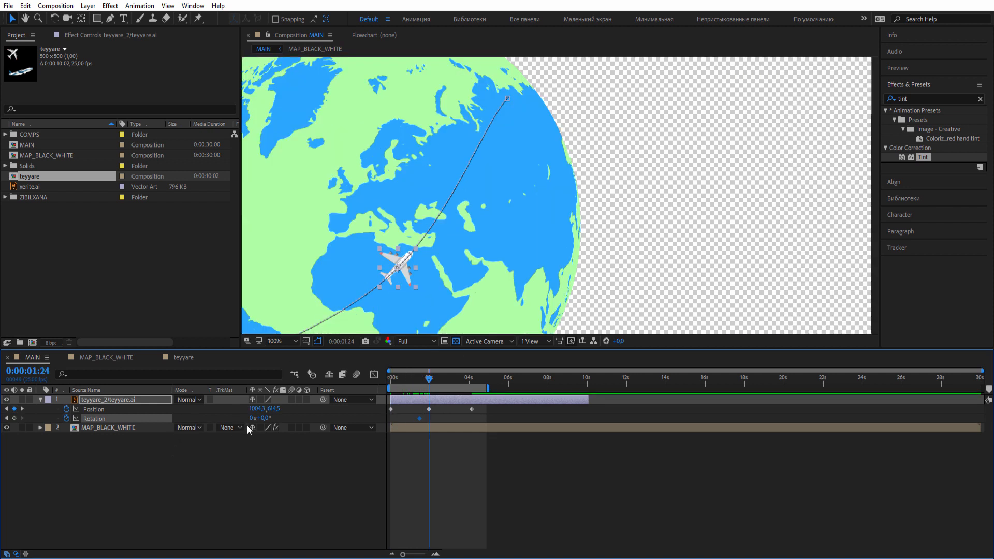
{"action": "left_click_drag", "start_coordinate": [266, 419], "coordinate": [262, 418]}
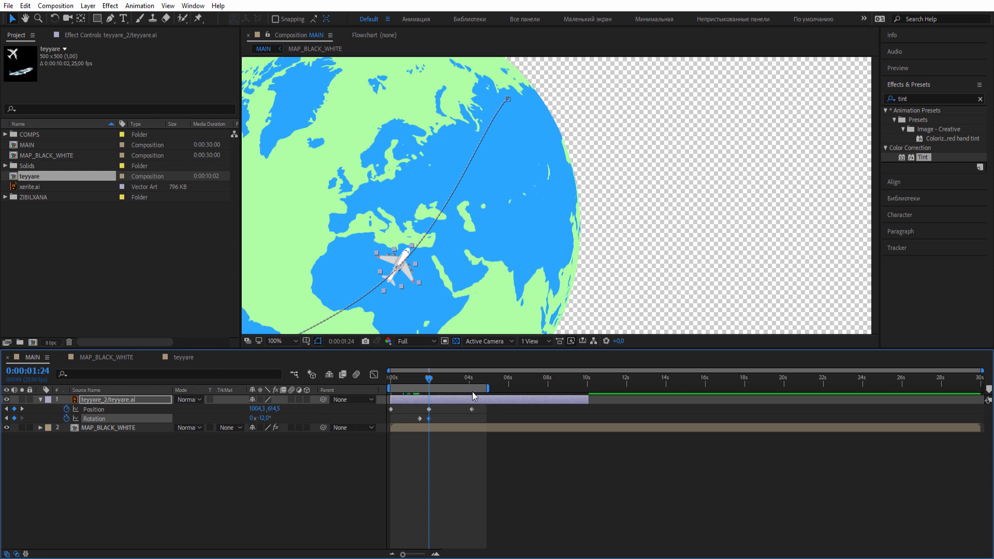
Set the airplane's Rotation to -4° at 0:00:03:15 and shift that keyframe to line up with the last Position keyframe
{"action": "left_click_drag", "start_coordinate": [409, 386], "coordinate": [462, 385]}
{"action": "left_click_drag", "start_coordinate": [265, 421], "coordinate": [270, 419]}
{"action": "left_click", "coordinate": [485, 440]}
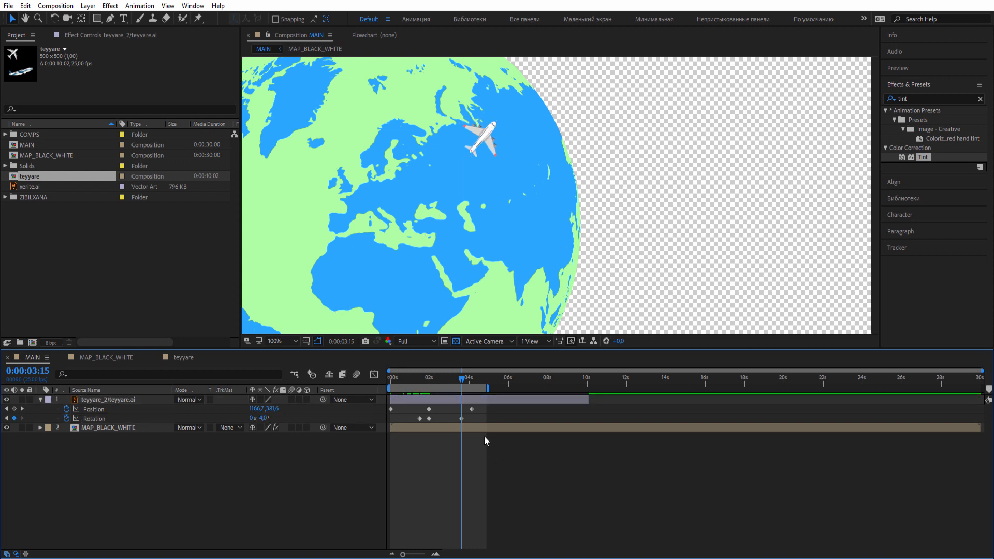
{"action": "left_click_drag", "start_coordinate": [462, 419], "coordinate": [387, 423]}
{"action": "scroll", "coordinate": [481, 210], "scroll_direction": "down", "scroll_amount": 2}
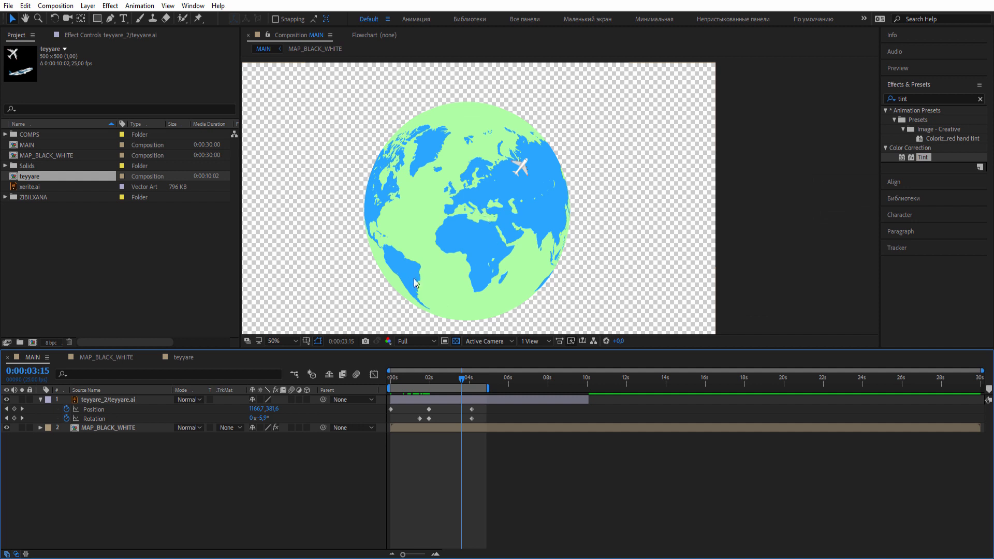
Preview the airplane's curved flight across the globe
{"action": "key", "text": "space"}
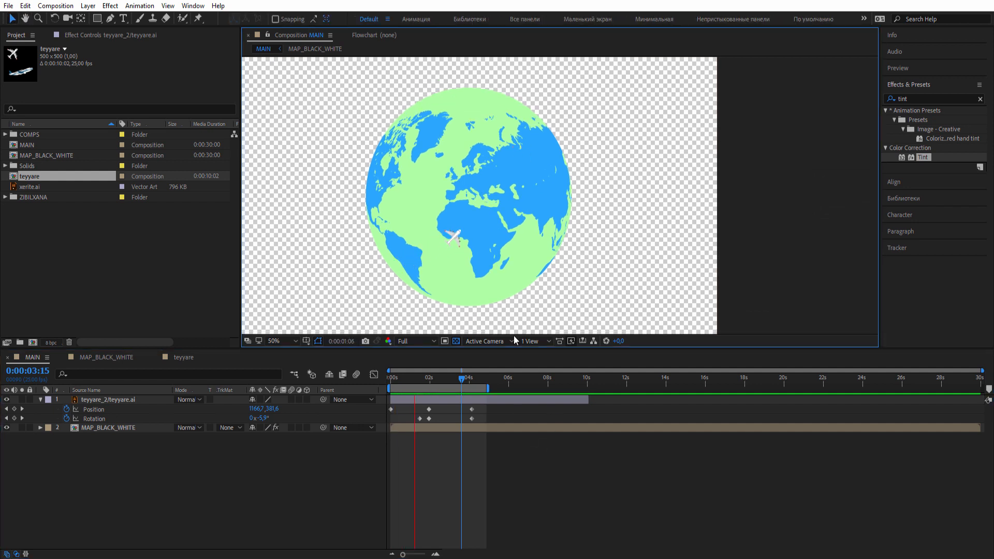
{"action": "scroll", "coordinate": [497, 300], "scroll_direction": "down", "scroll_amount": 1}
{"action": "scroll", "coordinate": [501, 297], "scroll_direction": "up", "scroll_amount": 1}
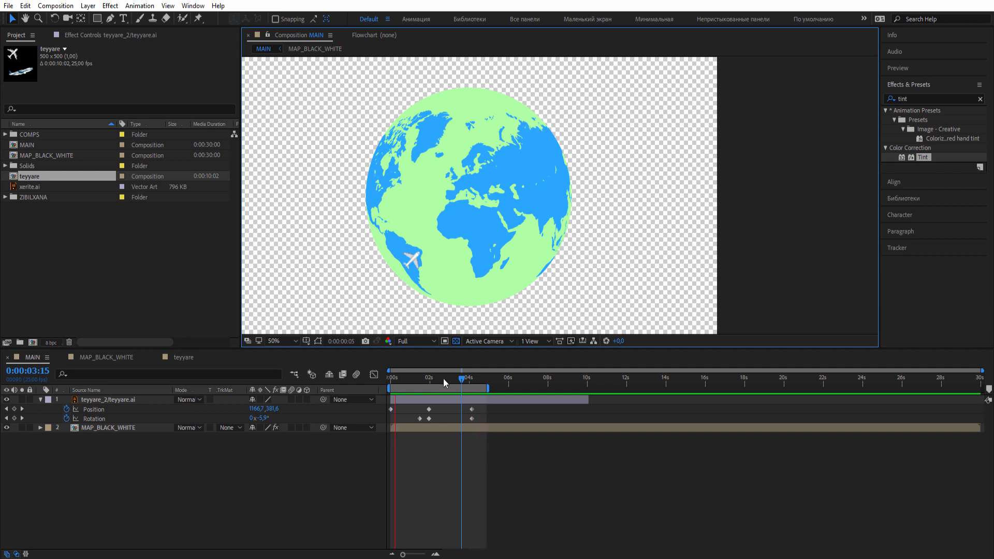
At the last Position keyframe, 0:00:04:03, move the airplane off the globe past northeast Asia, to about 1270, 235
{"action": "left_click_drag", "start_coordinate": [443, 383], "coordinate": [474, 387]}
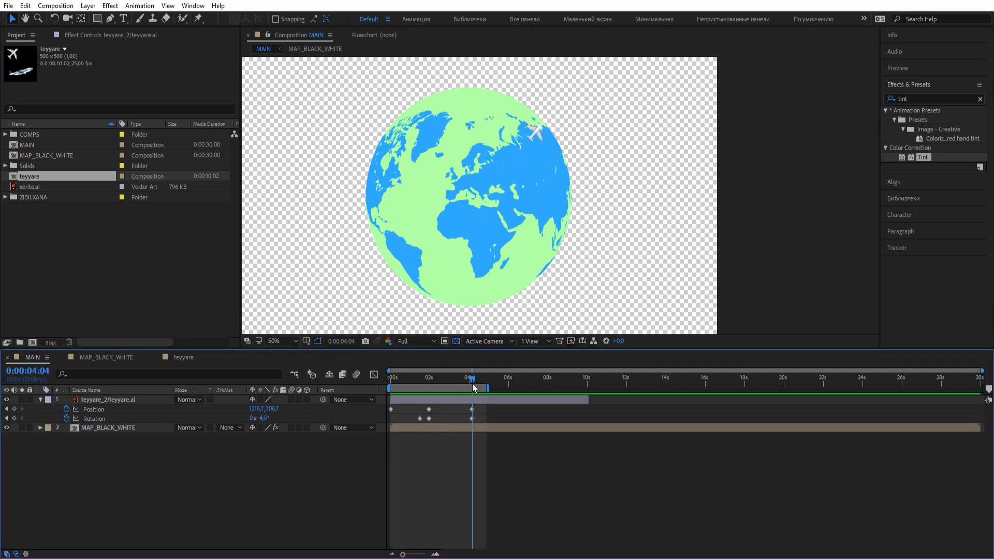
{"action": "left_click", "coordinate": [103, 410]}
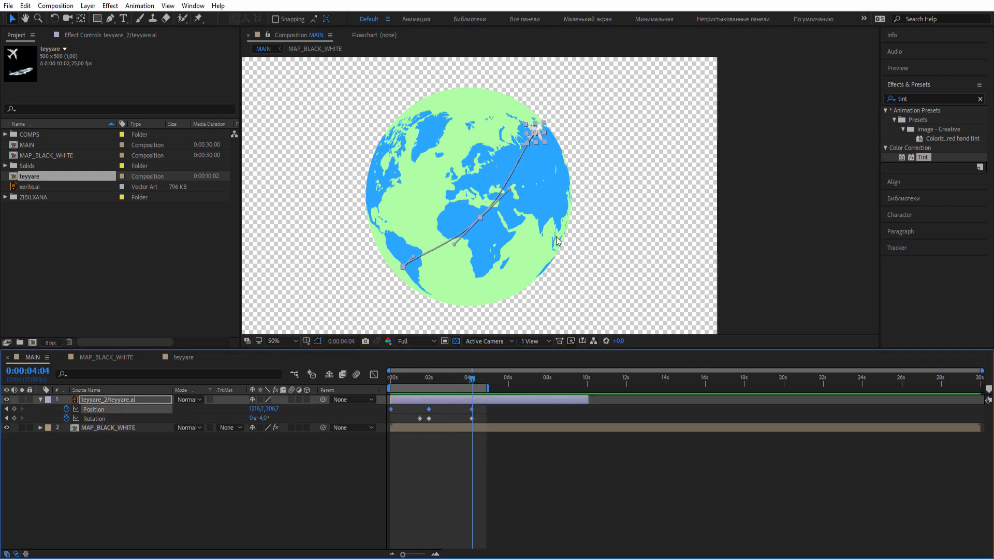
{"action": "scroll", "coordinate": [552, 121], "scroll_direction": "up", "scroll_amount": 2}
{"action": "left_click_drag", "start_coordinate": [566, 125], "coordinate": [543, 258]}
{"action": "scroll", "coordinate": [523, 241], "scroll_direction": "up", "scroll_amount": 2}
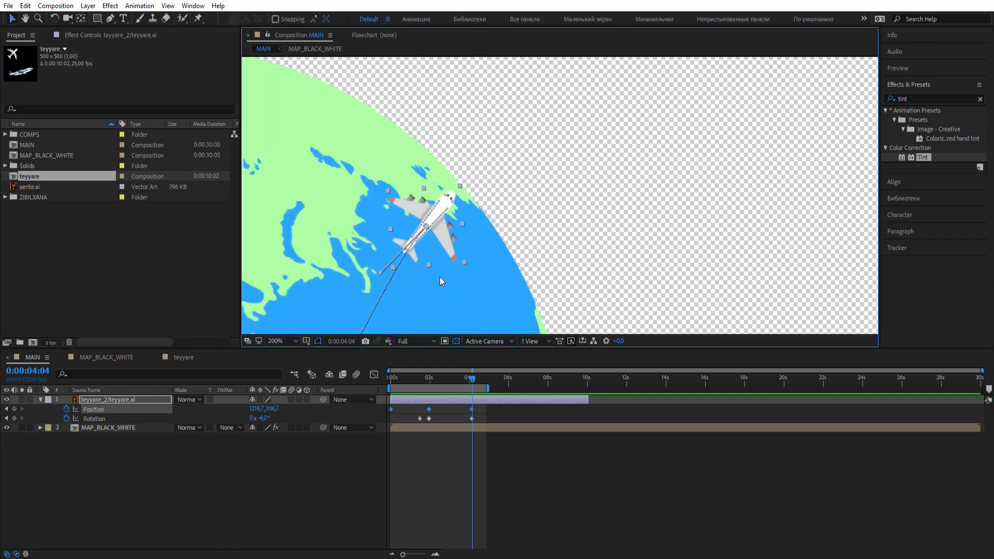
{"action": "key", "text": "equal"}
{"action": "key", "text": "equal"}
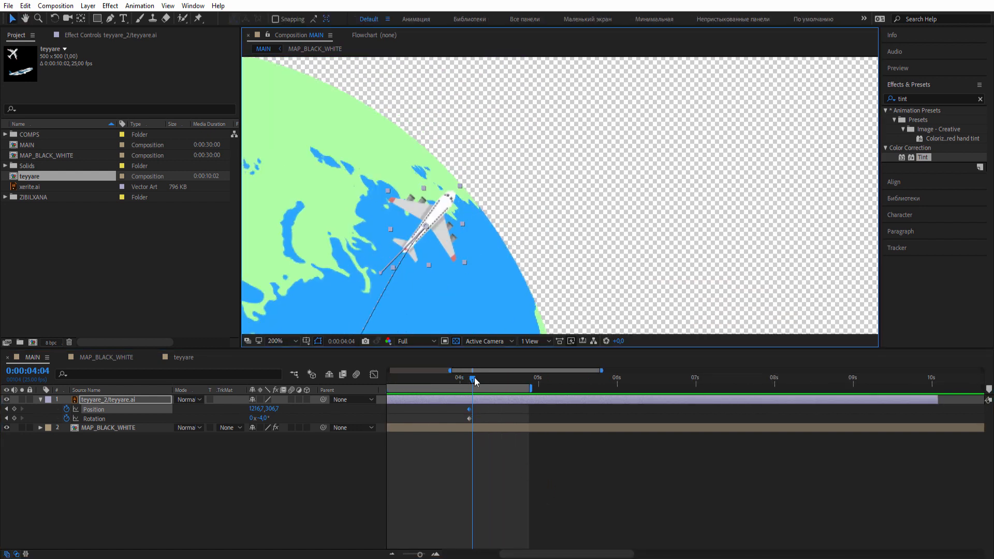
{"action": "key", "text": "j"}
{"action": "left_click_drag", "start_coordinate": [273, 411], "coordinate": [267, 411]}
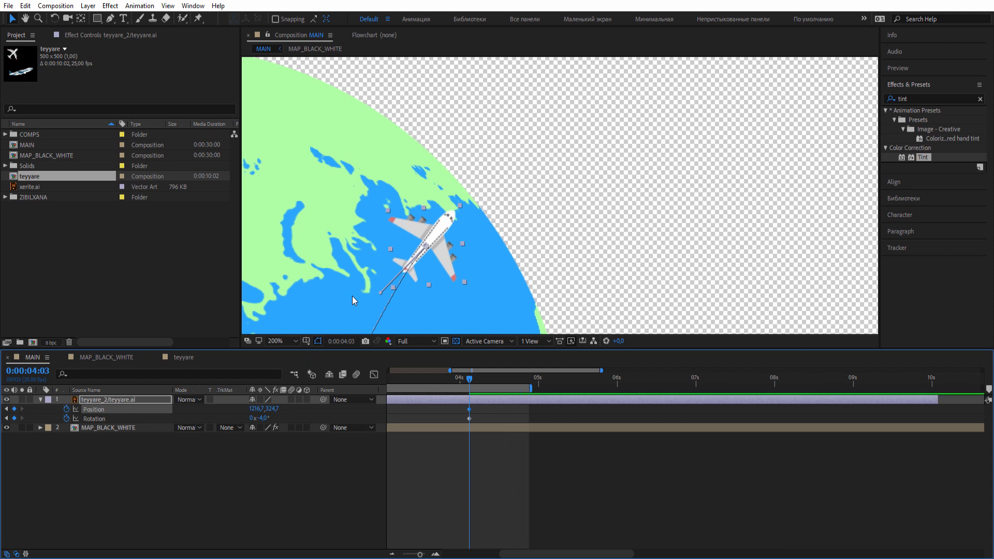
{"action": "left_click_drag", "start_coordinate": [440, 222], "coordinate": [504, 128]}
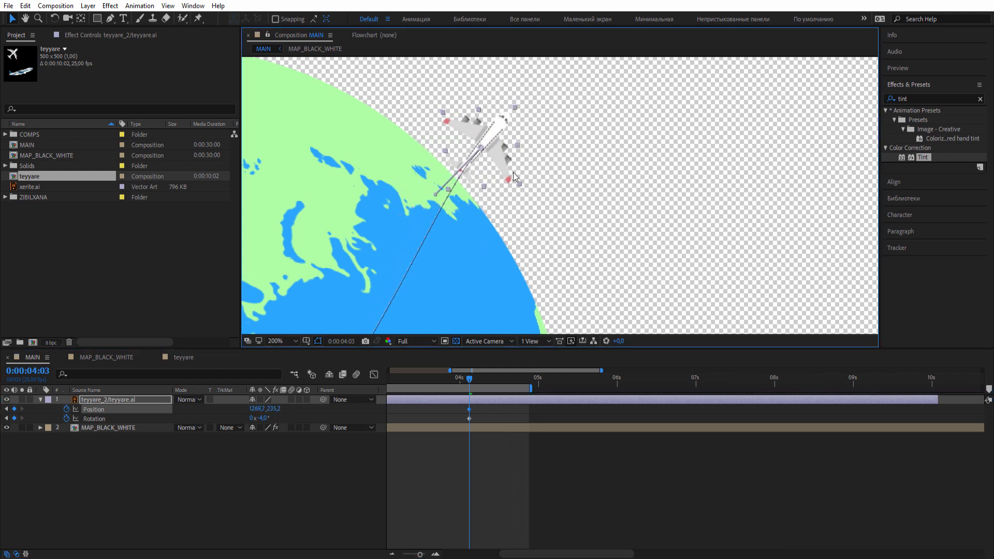
{"action": "scroll", "coordinate": [501, 232], "scroll_direction": "down", "scroll_amount": 2}
{"action": "left_click_drag", "start_coordinate": [426, 303], "coordinate": [464, 239]}
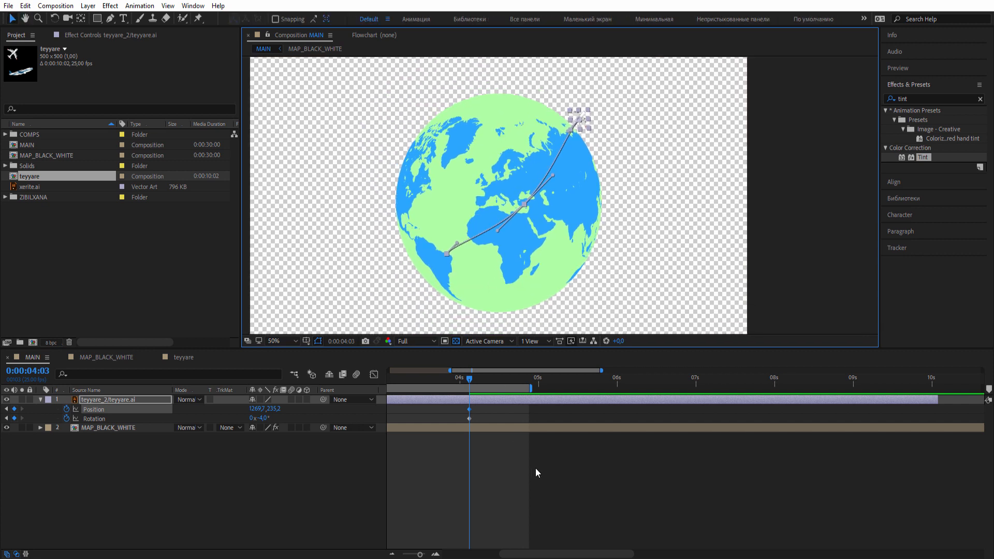
At 0:00:00:00, move the airplane's starting position off the globe southwest of South America, to about 642, 846
{"action": "left_click_drag", "start_coordinate": [533, 476], "coordinate": [807, 488]}
{"action": "left_click_drag", "start_coordinate": [483, 378], "coordinate": [337, 387]}
{"action": "scroll", "coordinate": [443, 249], "scroll_direction": "up", "scroll_amount": 4}
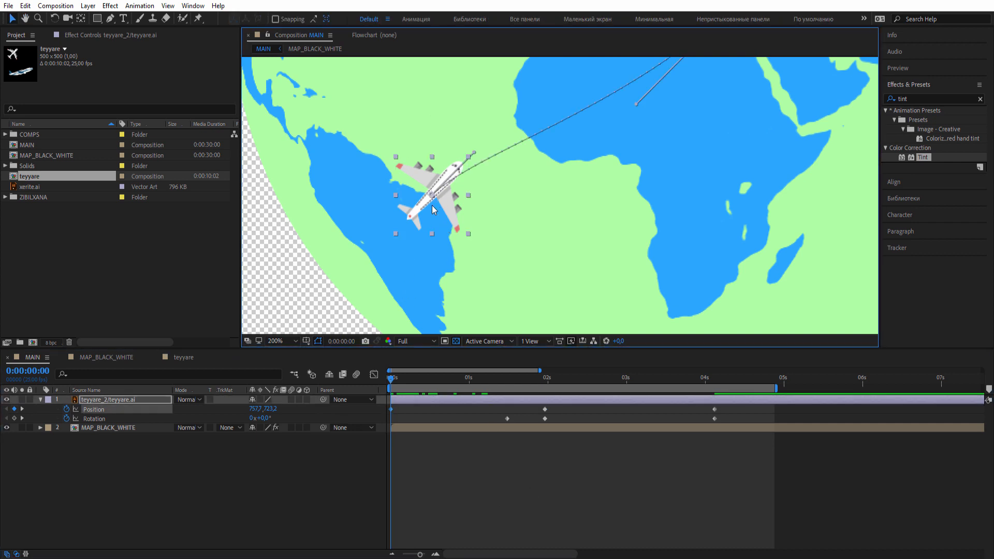
{"action": "left_click_drag", "start_coordinate": [432, 205], "coordinate": [320, 306]}
{"action": "left_click", "coordinate": [501, 490]}
Fit the composition in view and preview the airplane's extended flight across the globe
{"action": "scroll", "coordinate": [351, 340], "scroll_direction": "down", "scroll_amount": 1}
{"action": "left_click", "coordinate": [283, 342]}
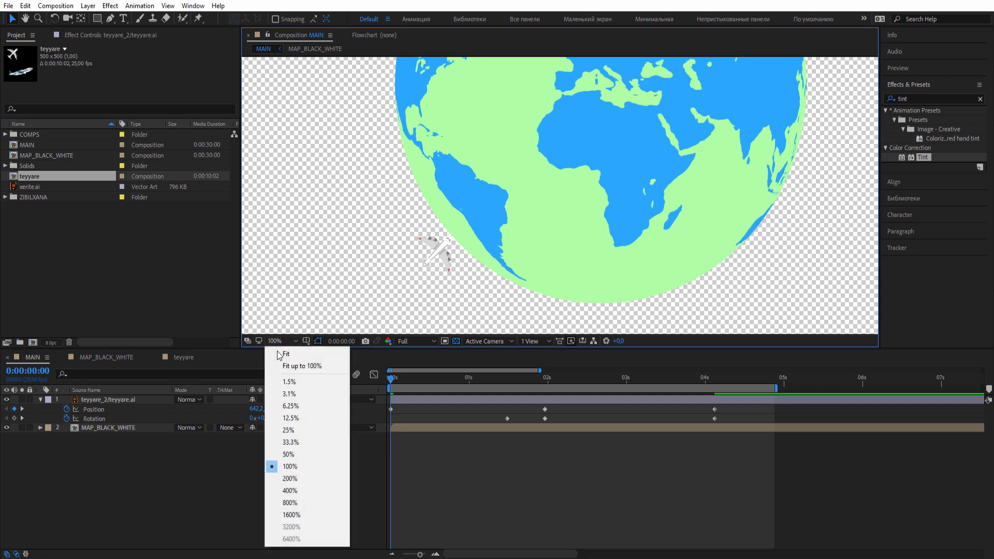
{"action": "left_click", "coordinate": [282, 362]}
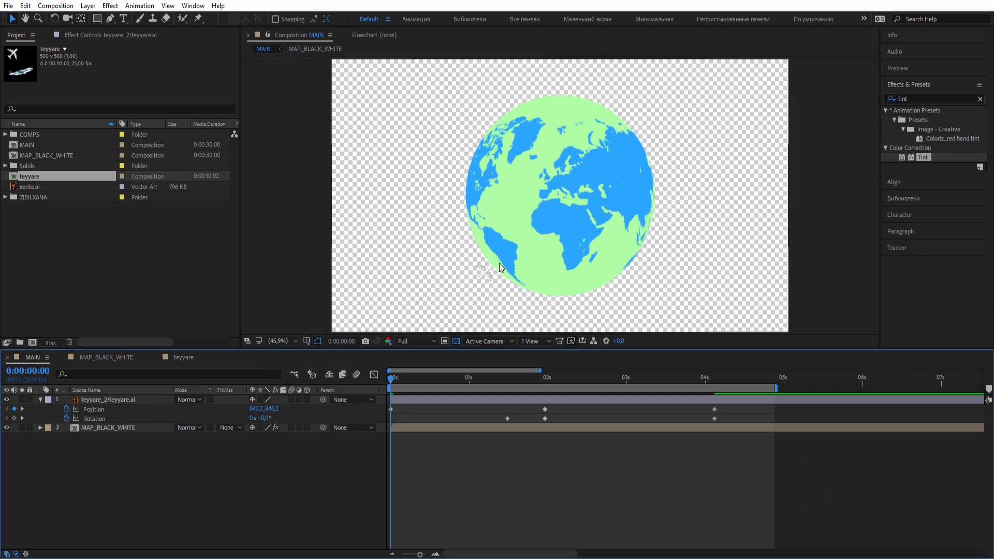
{"action": "left_click_drag", "start_coordinate": [517, 256], "coordinate": [497, 253]}
{"action": "key", "text": "space"}
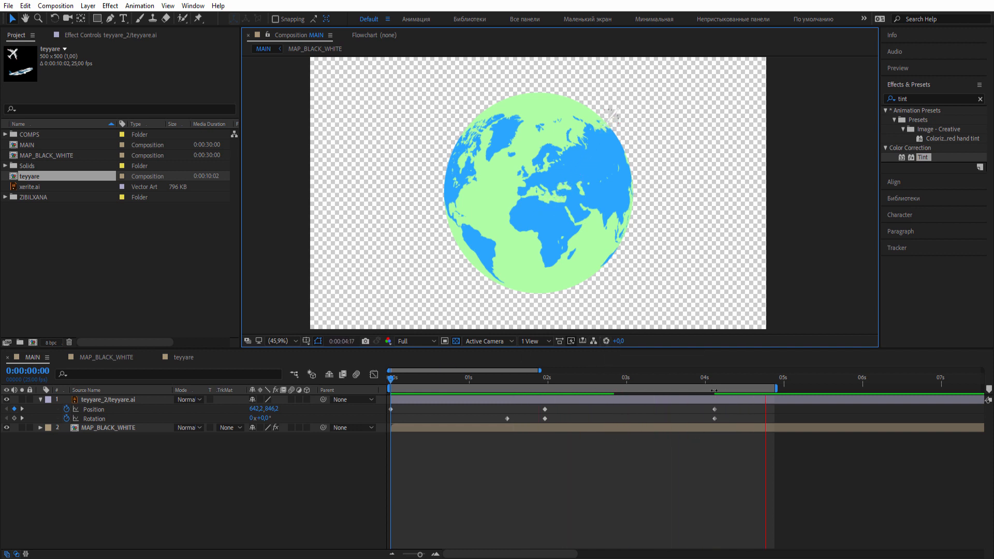
{"action": "key", "text": "space"}
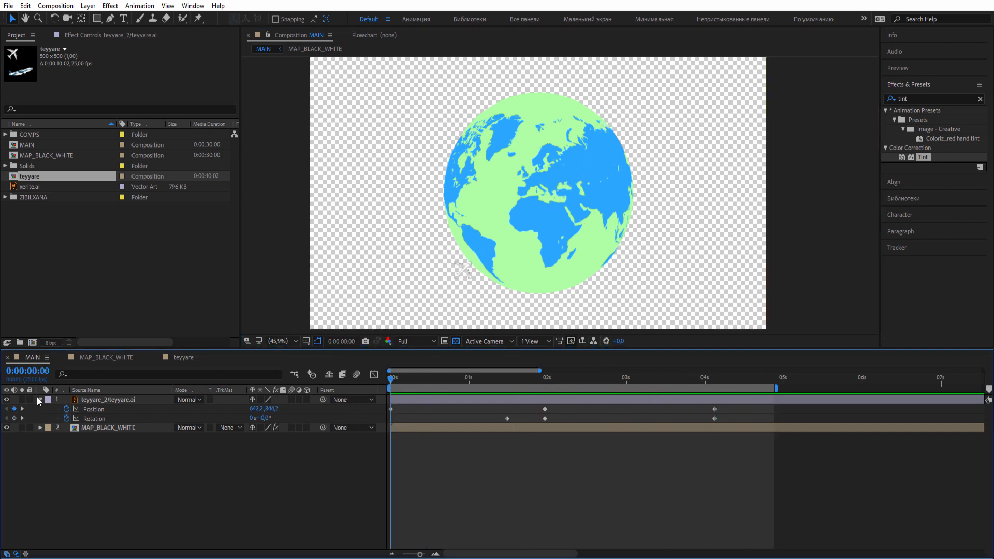
Add a rectangular mask covering the airplane layer and move the mask down and left, clear of the airplane
{"action": "left_click", "coordinate": [39, 400]}
{"action": "left_click", "coordinate": [97, 400]}
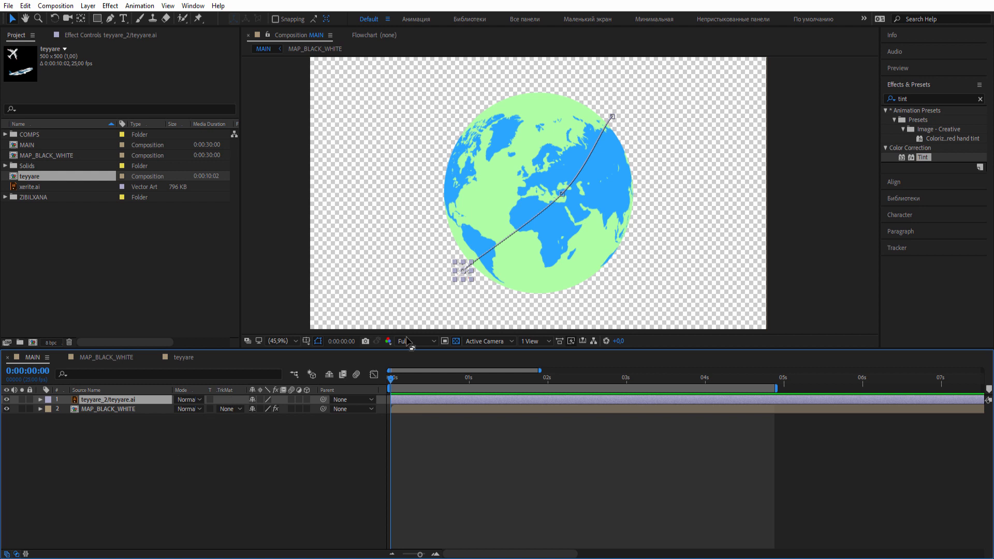
{"action": "scroll", "coordinate": [487, 248], "scroll_direction": "up", "scroll_amount": 3}
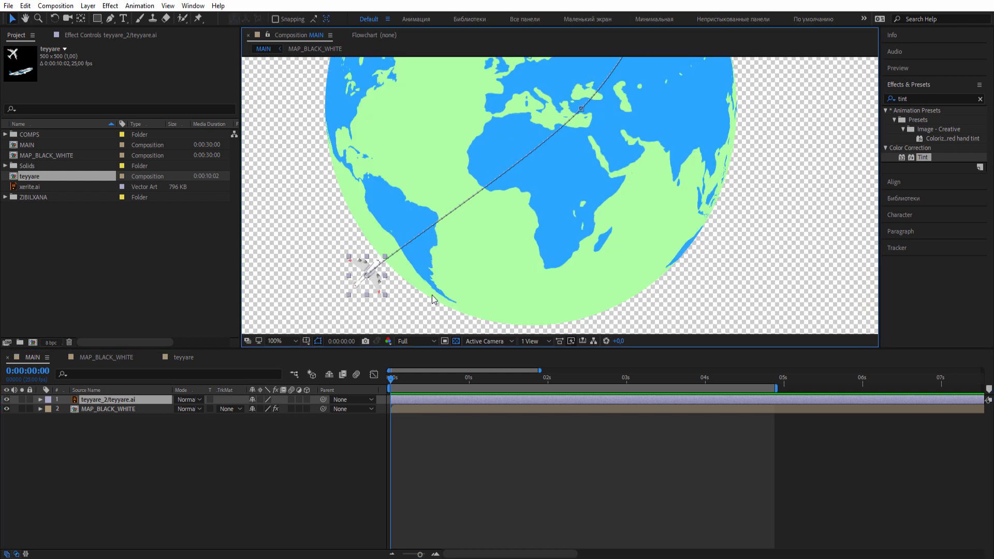
{"action": "scroll", "coordinate": [434, 299], "scroll_direction": "up", "scroll_amount": 2}
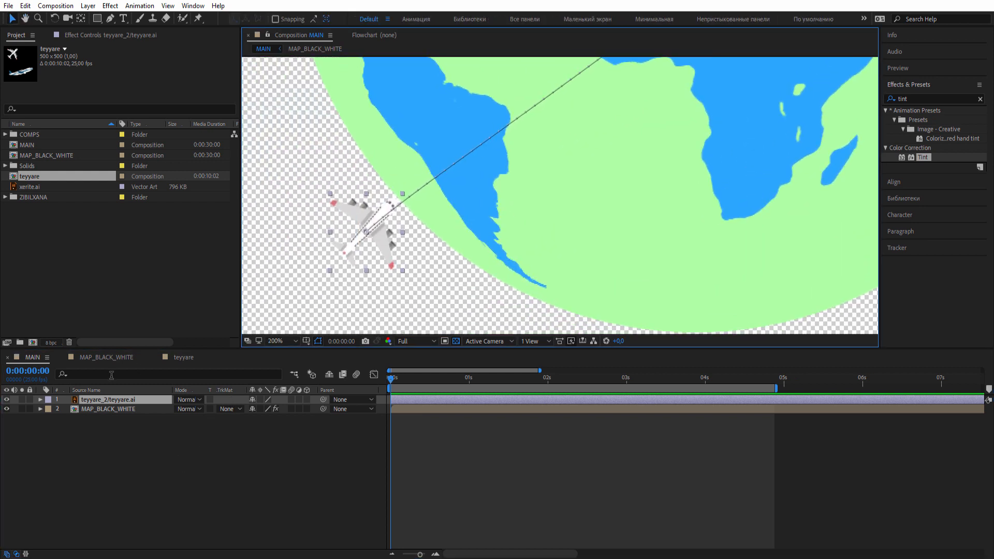
{"action": "double_click", "coordinate": [100, 20]}
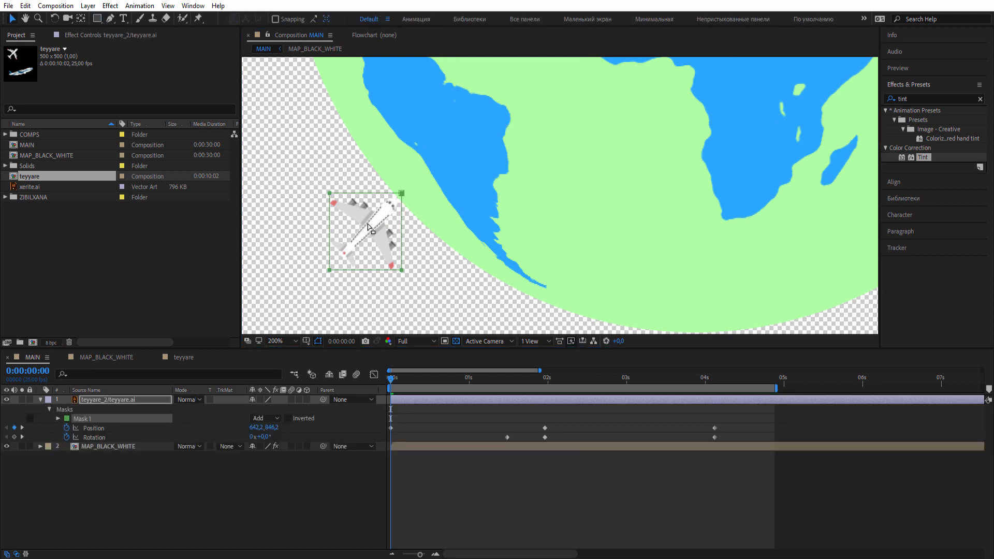
{"action": "left_click_drag", "start_coordinate": [402, 193], "coordinate": [321, 228]}
Keyframe Mask Path at 0:00:00:00 and, at 0:00:00:08, move the mask so its lower-left corner meets the globe's edge
{"action": "left_click", "coordinate": [57, 418]}
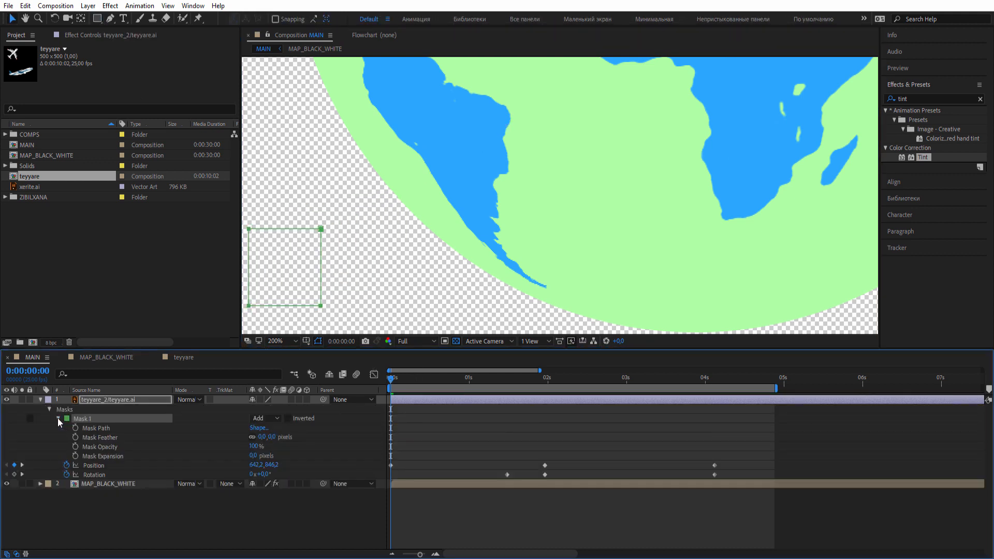
{"action": "left_click", "coordinate": [75, 429]}
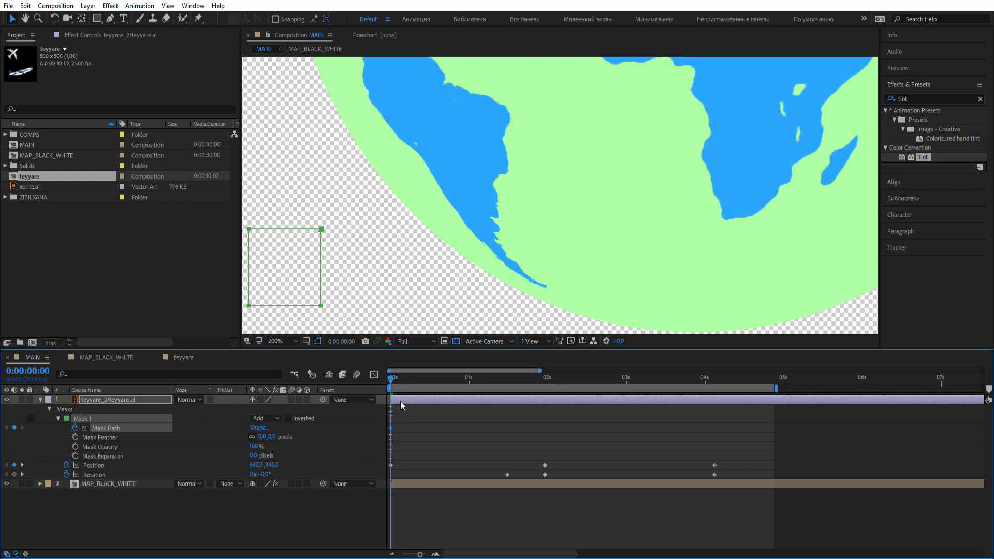
{"action": "left_click_drag", "start_coordinate": [396, 377], "coordinate": [417, 380]}
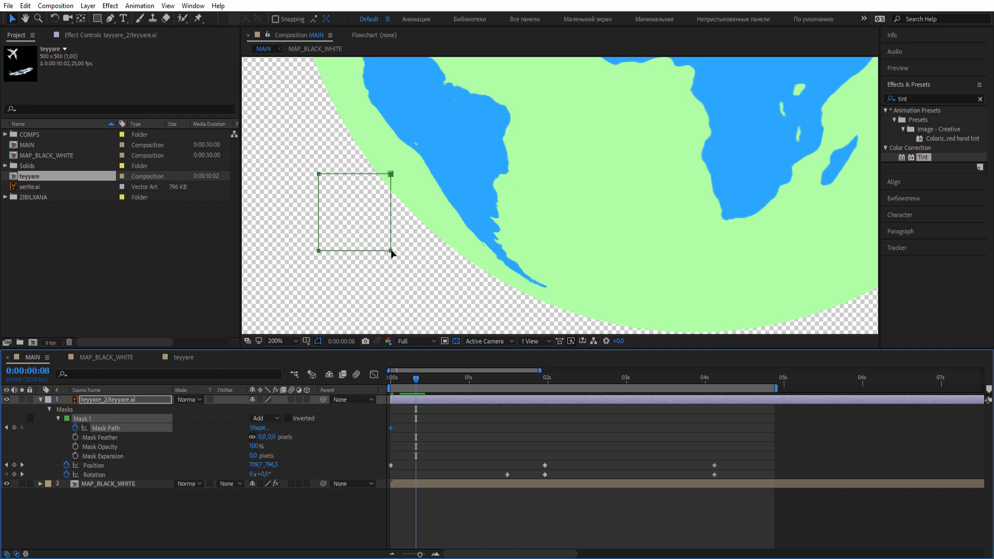
{"action": "left_click_drag", "start_coordinate": [393, 253], "coordinate": [471, 198]}
Reposition the mask frame by frame from 0:00:00:07 back to 0:00:00:01, keeping its lower-left corner on the globe's edge
{"action": "key", "text": "Page_Up"}
{"action": "key", "text": "Page_Up"}
{"action": "key", "text": "Page_Up"}
{"action": "key", "text": "Page_Up"}
{"action": "key", "text": "Page_Up"}
{"action": "key", "text": "Page_Up"}
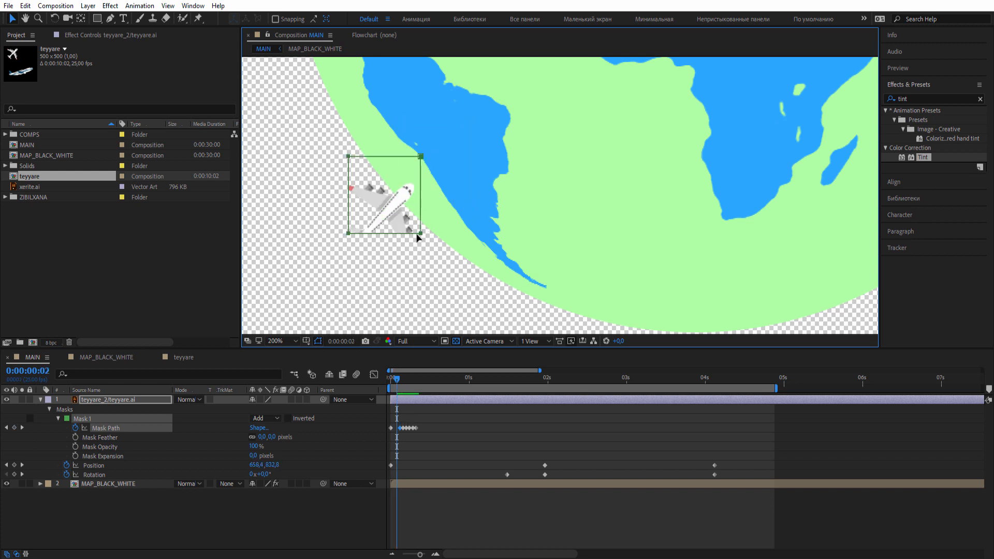
{"action": "left_click_drag", "start_coordinate": [418, 237], "coordinate": [467, 196]}
{"action": "key", "text": "Page_Up"}
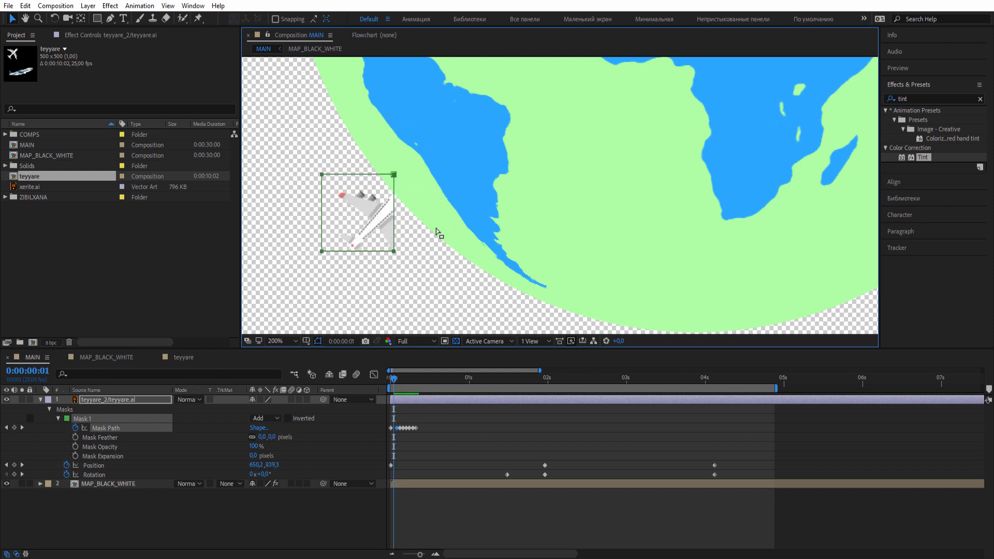
{"action": "left_click_drag", "start_coordinate": [394, 252], "coordinate": [468, 197]}
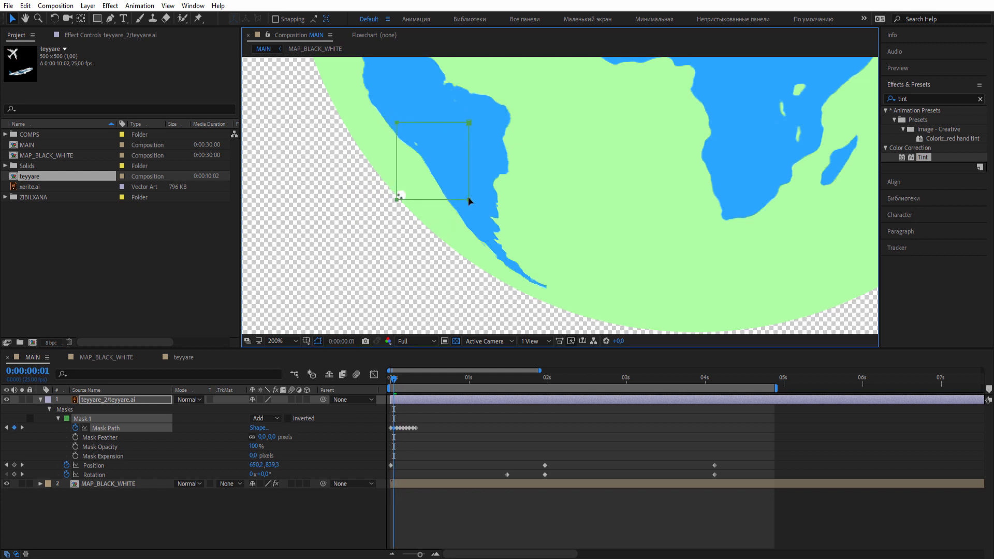
{"action": "key", "text": "Page_Down"}
{"action": "key", "text": "Page_Up"}
{"action": "key", "text": "Page_Up"}
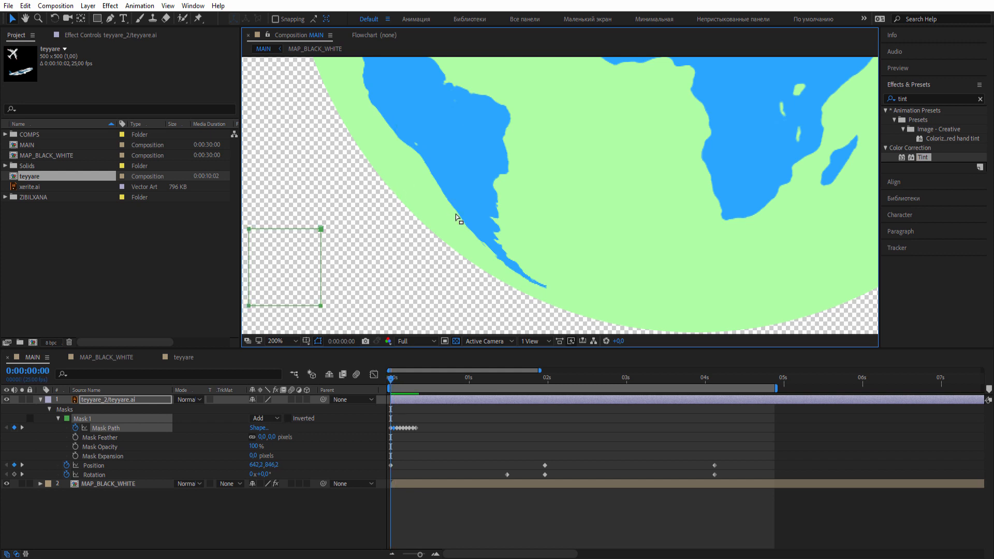
At 0:00:00:04, curve the mask's lower-left corner with the Pen tool and nudge it to follow the globe's edge
{"action": "left_click", "coordinate": [467, 447]}
{"action": "mouse_move", "coordinate": [393, 379]}
{"action": "left_mouse_down"}
{"action": "mouse_move", "coordinate": [419, 379]}
{"action": "mouse_move", "coordinate": [406, 379]}
{"action": "left_mouse_up"}
{"action": "left_click", "coordinate": [415, 401]}
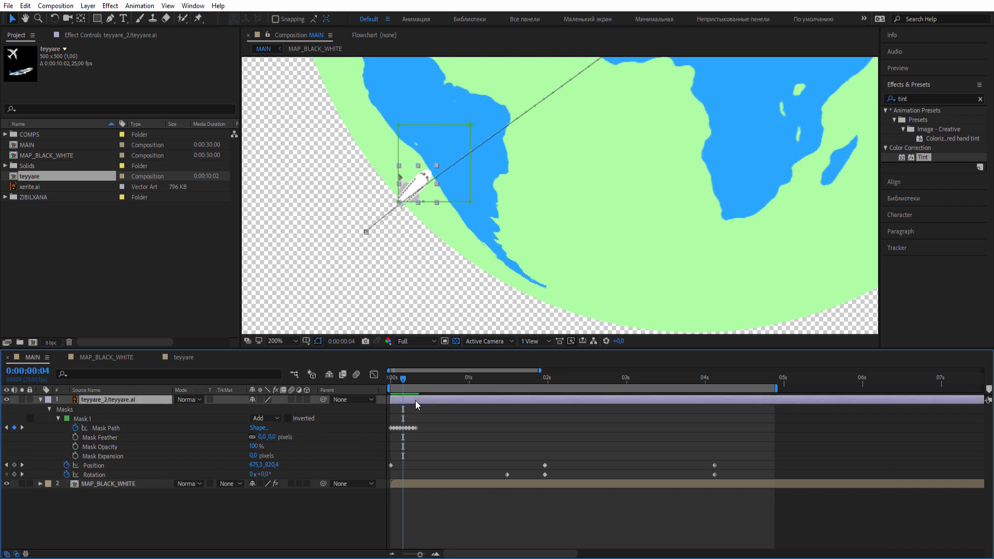
{"action": "scroll", "coordinate": [382, 211], "scroll_direction": "up", "scroll_amount": 1}
{"action": "left_click_drag", "start_coordinate": [293, 265], "coordinate": [488, 238]}
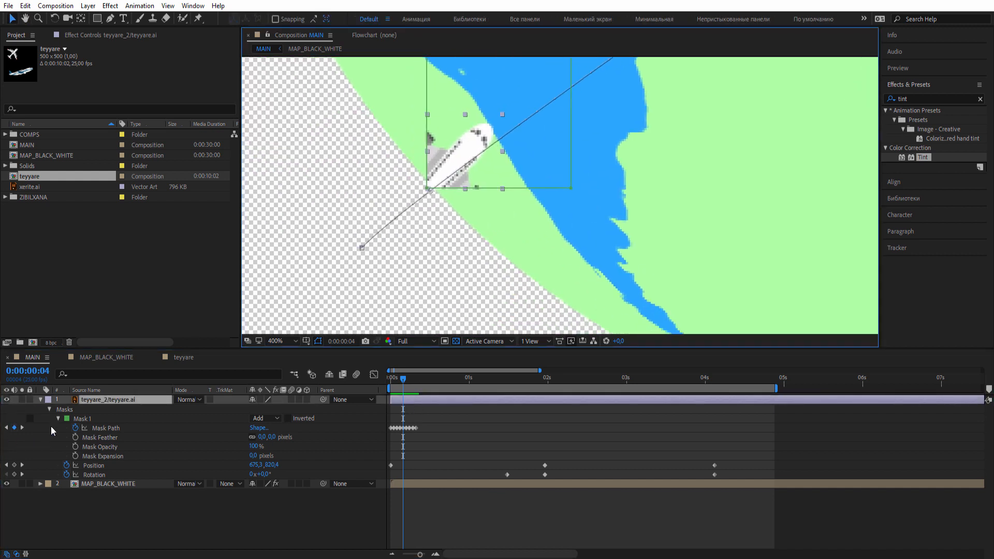
{"action": "left_click", "coordinate": [112, 524]}
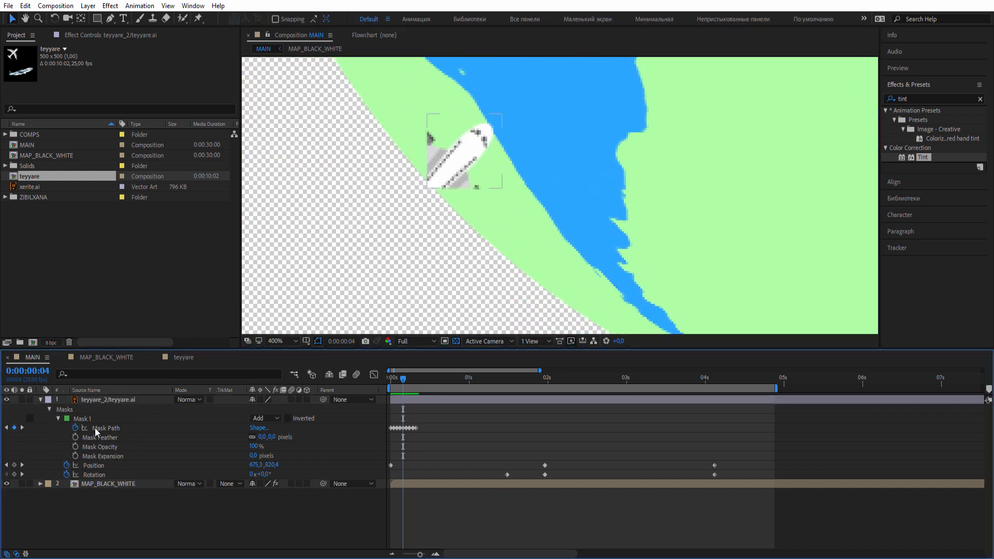
{"action": "left_click", "coordinate": [91, 419]}
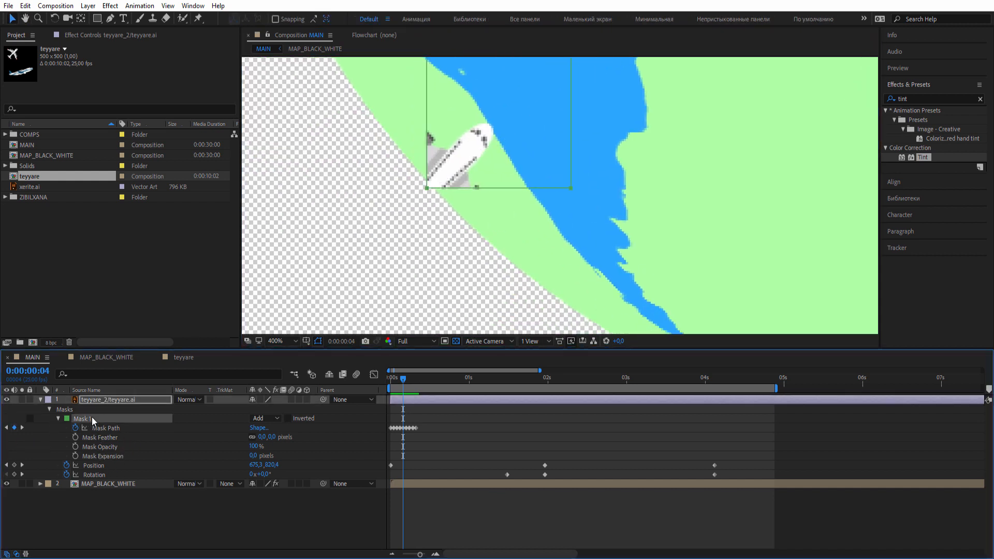
{"action": "left_click", "coordinate": [111, 19]}
{"action": "left_click_drag", "start_coordinate": [424, 189], "coordinate": [446, 202]}
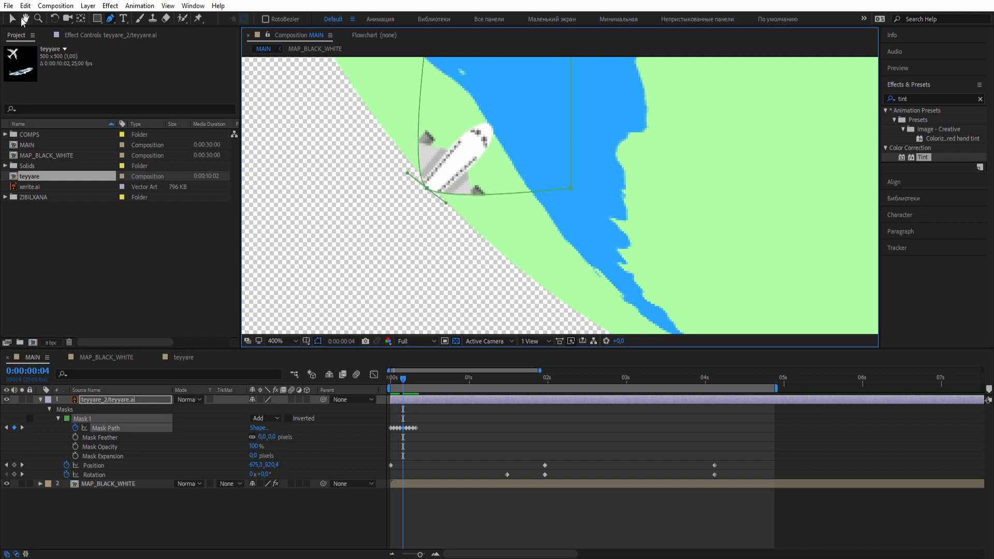
{"action": "key", "text": "v"}
{"action": "scroll", "coordinate": [404, 202], "scroll_direction": "up", "scroll_amount": 2}
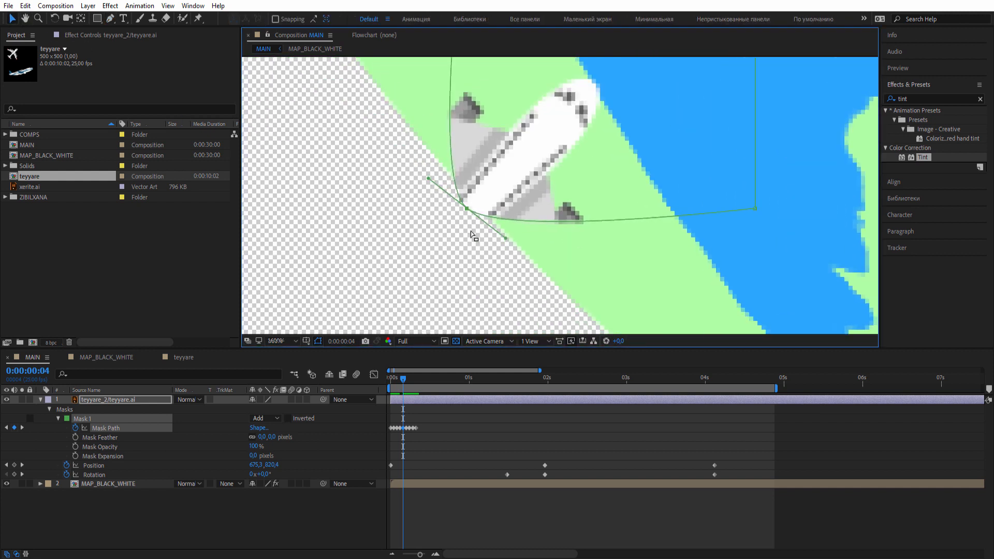
{"action": "left_click_drag", "start_coordinate": [397, 198], "coordinate": [389, 208]}
Compare the mask's edge across frames 0:00:00:03 to 0:00:00:05 and scrub back to the animation's start
{"action": "key", "text": "Page_Up"}
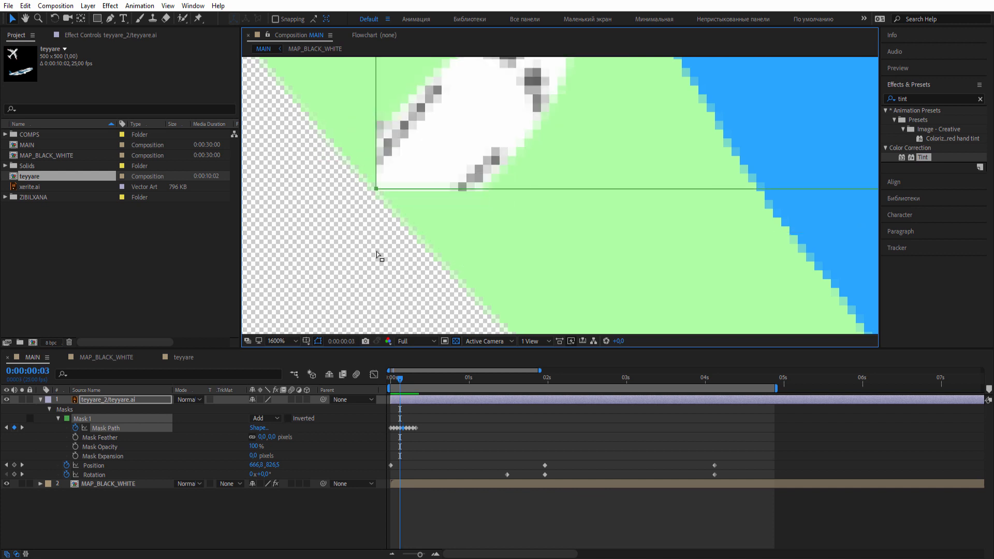
{"action": "key", "text": "Page_Down"}
{"action": "key", "text": "Page_Down"}
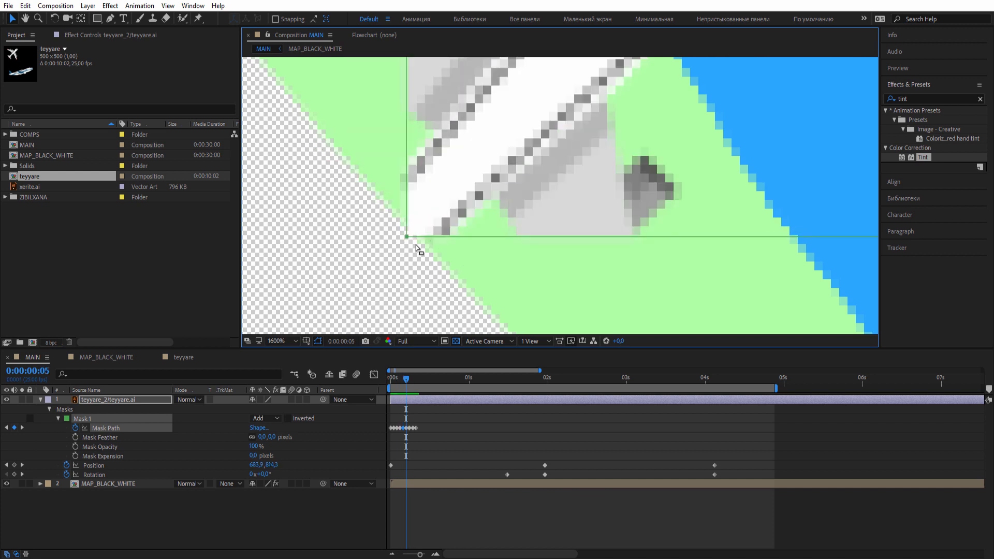
{"action": "key", "text": "Page_Up"}
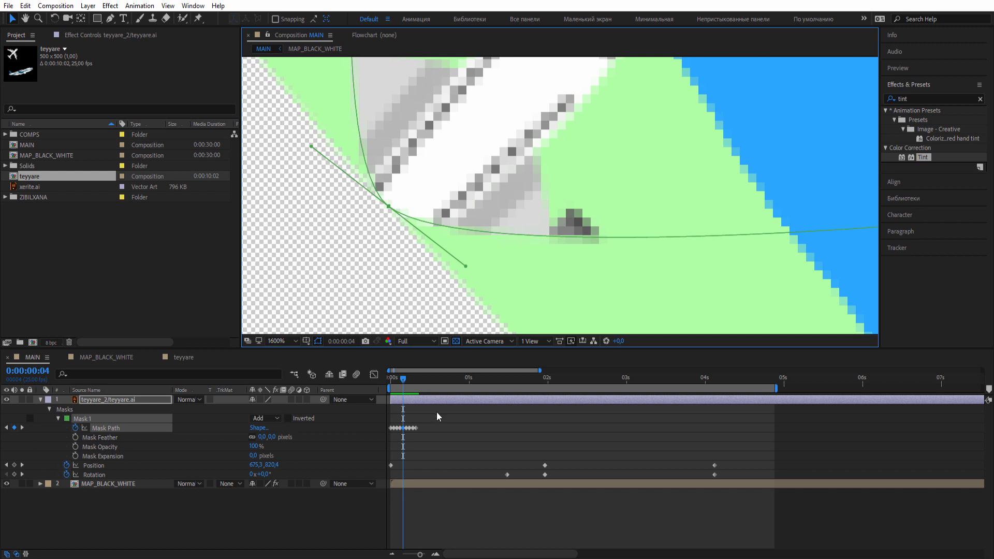
{"action": "key", "text": "Page_Down"}
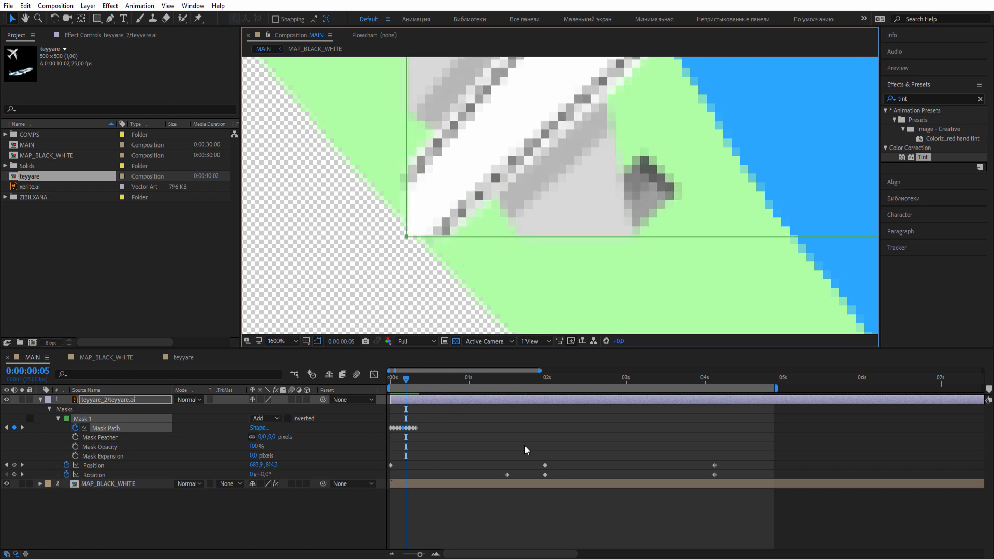
{"action": "scroll", "coordinate": [482, 230], "scroll_direction": "down", "scroll_amount": 8}
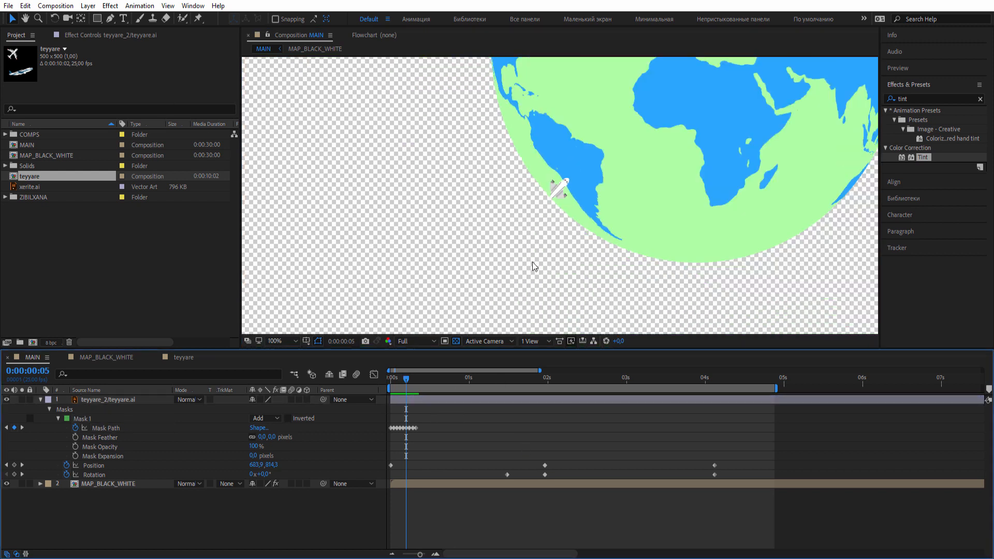
{"action": "left_click_drag", "start_coordinate": [406, 377], "coordinate": [366, 387]}
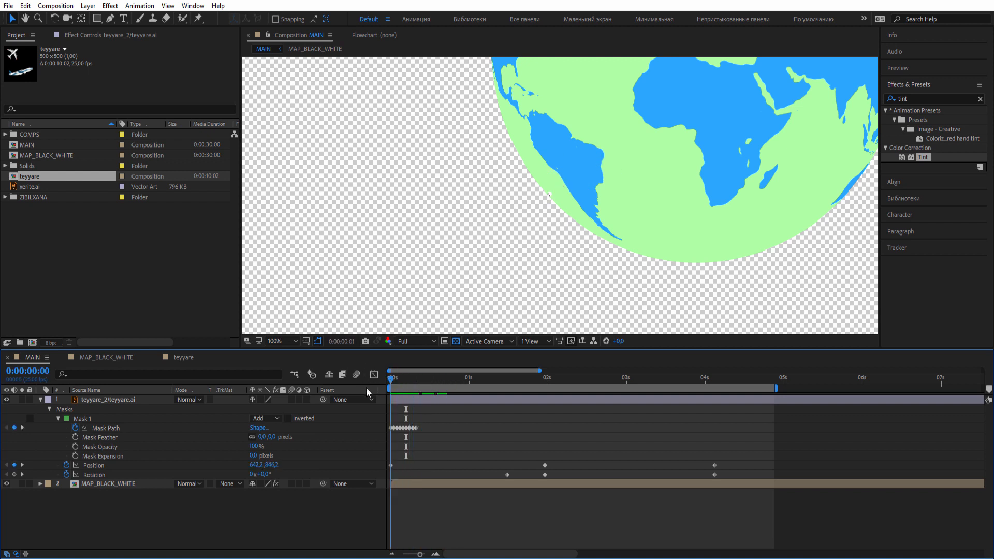
Preview the flight animation and add a Mask Path keyframe at 0:00:03:17
{"action": "scroll", "coordinate": [642, 260], "scroll_direction": "down", "scroll_amount": 1}
{"action": "key", "text": "space"}
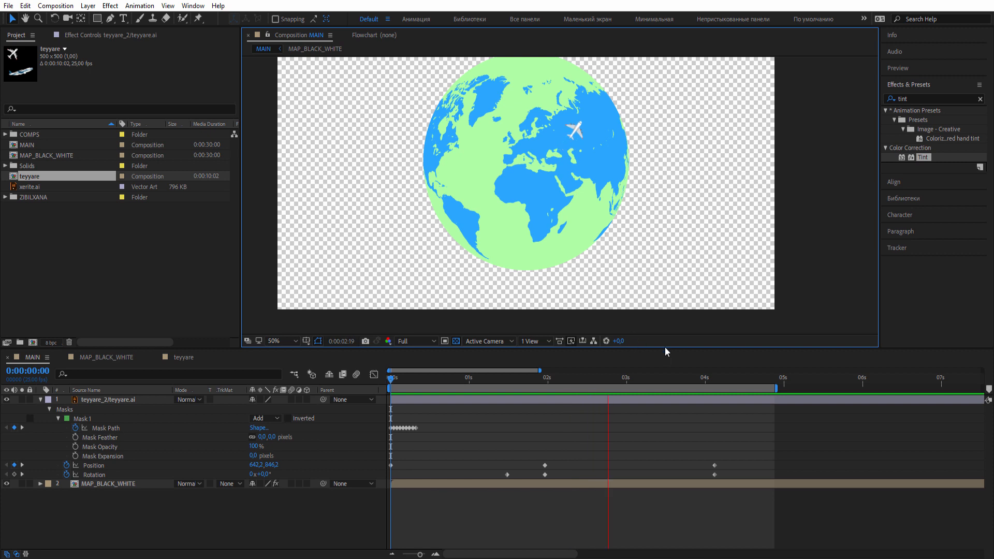
{"action": "mouse_move", "coordinate": [699, 380]}
{"action": "left_mouse_down"}
{"action": "mouse_move", "coordinate": [714, 381]}
{"action": "mouse_move", "coordinate": [682, 387]}
{"action": "left_mouse_up"}
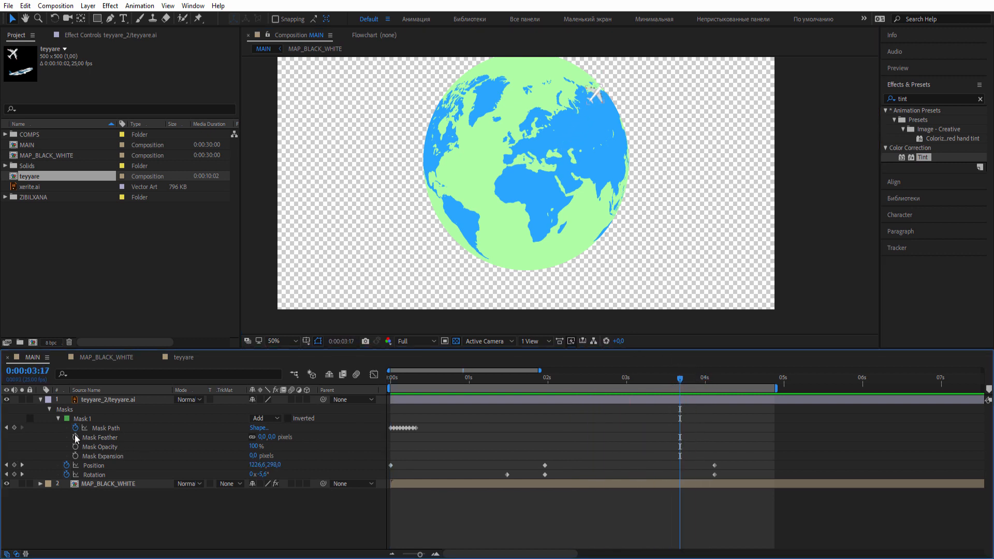
{"action": "left_click", "coordinate": [15, 428]}
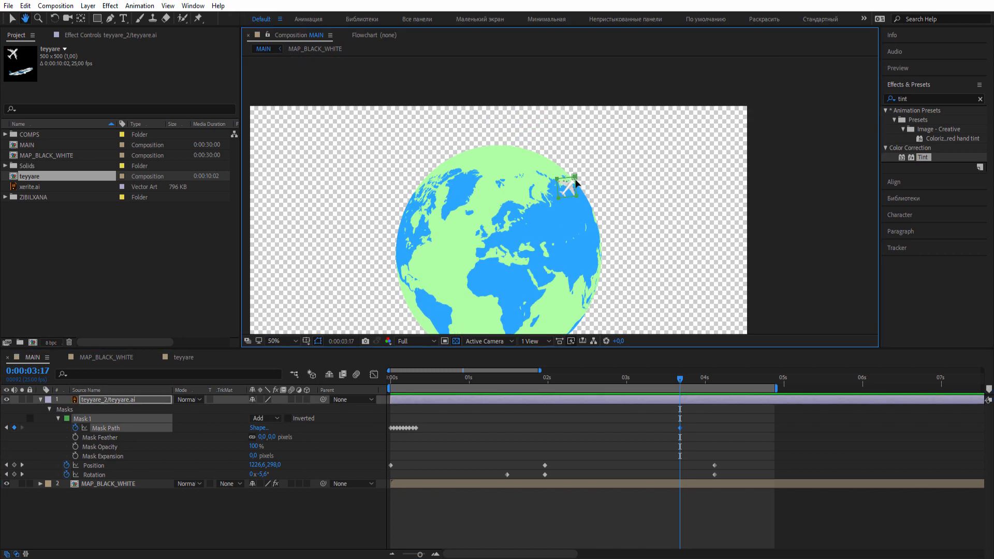
At 0:00:03:17, curve the mask's upper-right corner with the Pen tool and place it on the globe's edge
{"action": "scroll", "coordinate": [593, 106], "scroll_direction": "up", "scroll_amount": 6}
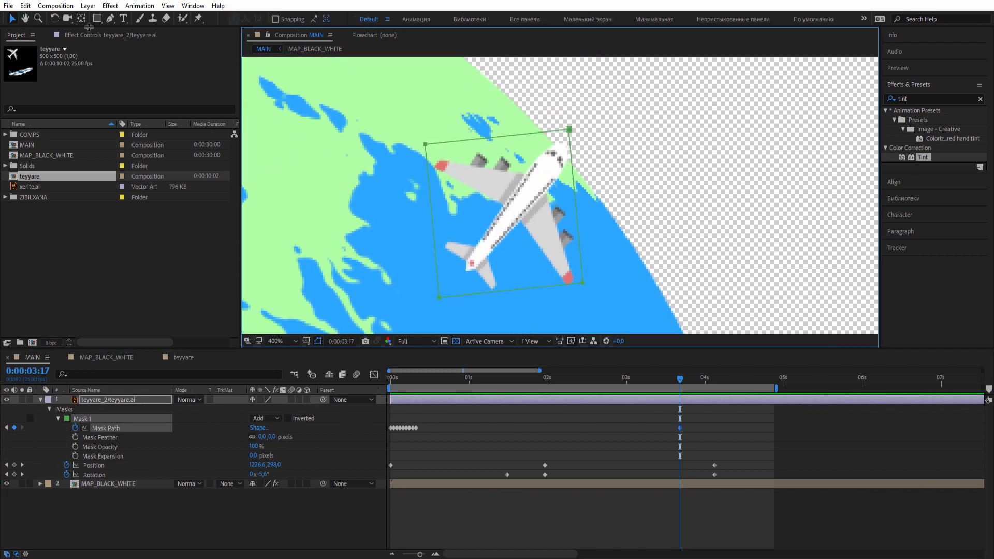
{"action": "left_click", "coordinate": [109, 18]}
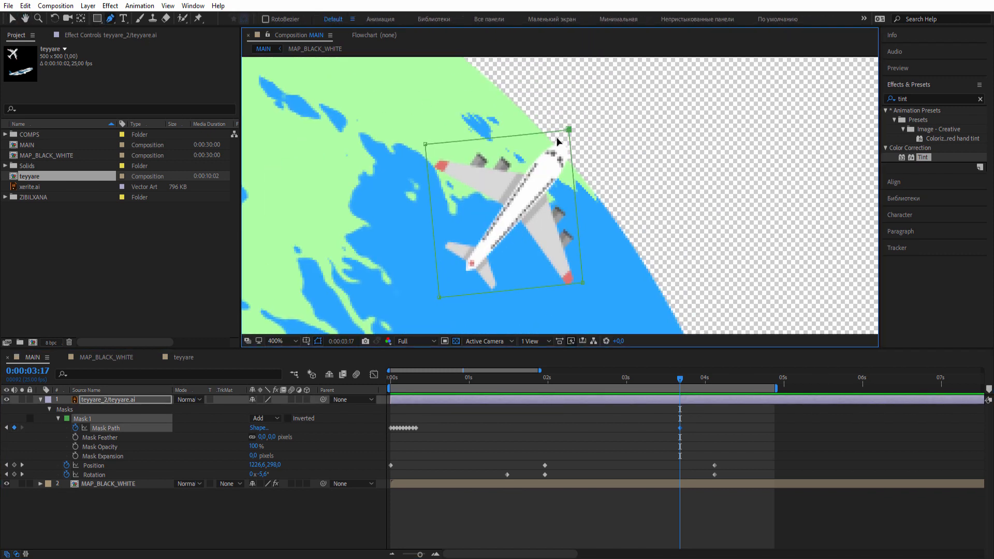
{"action": "left_click_drag", "start_coordinate": [569, 128], "coordinate": [558, 147]}
{"action": "left_click", "coordinate": [12, 20]}
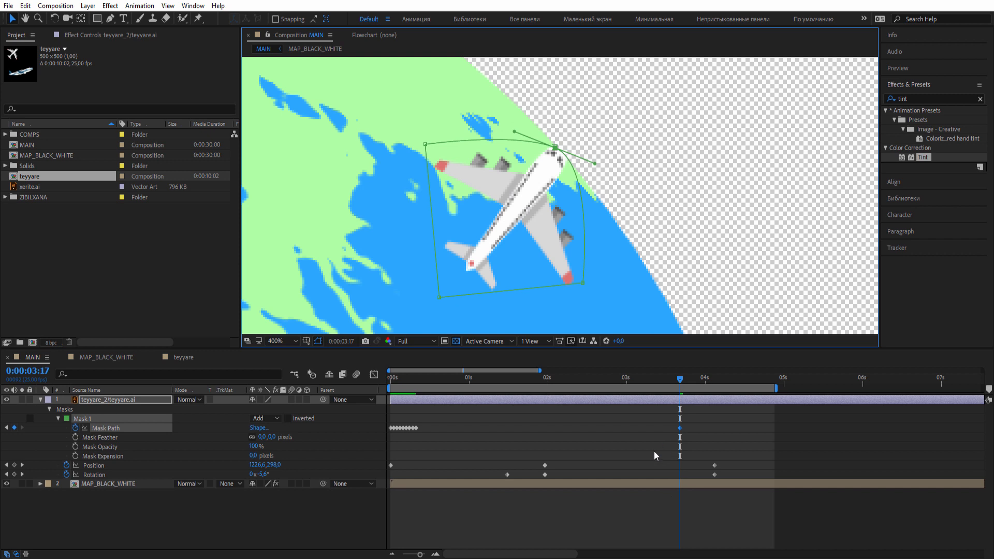
Move the mask's curved upper-right corner onto the globe's edge frame by frame from 0:00:03:18 to 0:00:03:21
{"action": "key", "text": "Page_Up"}
{"action": "left_click_drag", "start_coordinate": [671, 382], "coordinate": [679, 380]}
{"action": "key", "text": "Page_Down"}
{"action": "key", "text": "Page_Down"}
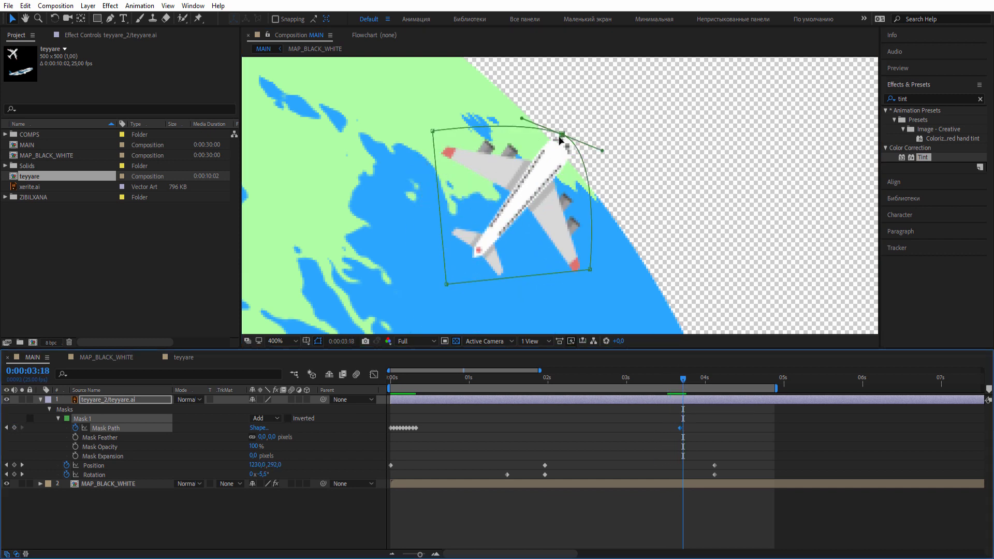
{"action": "mouse_move", "coordinate": [560, 137]}
{"action": "left_mouse_down"}
{"action": "mouse_move", "coordinate": [551, 145]}
{"action": "mouse_move", "coordinate": [552, 135]}
{"action": "left_mouse_up"}
{"action": "key", "text": "Page_Down"}
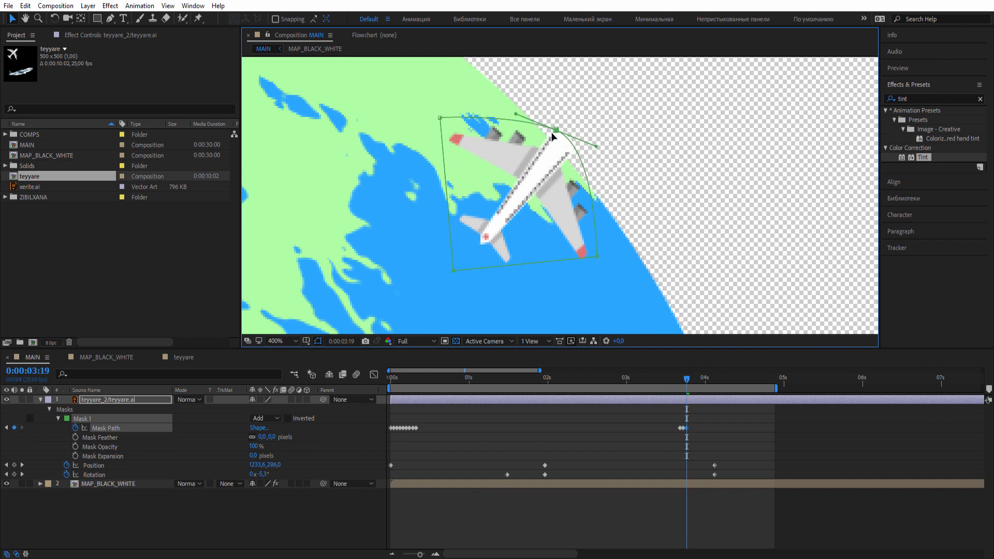
{"action": "key", "text": "Page_Down"}
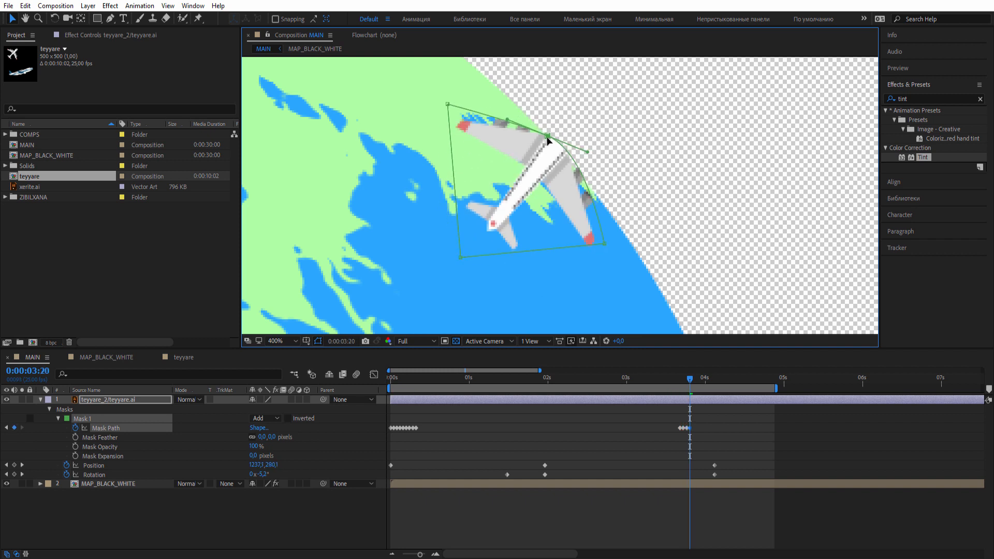
{"action": "key", "text": "Page_Down"}
{"action": "mouse_move", "coordinate": [555, 130]}
{"action": "left_mouse_down"}
{"action": "mouse_move", "coordinate": [540, 140]}
{"action": "mouse_move", "coordinate": [537, 132]}
{"action": "left_mouse_up"}
At 0:00:03:22 and 0:00:03:23, align the mask's curved corner and lower-right corner with the globe's edge
{"action": "key", "text": "Page_Down"}
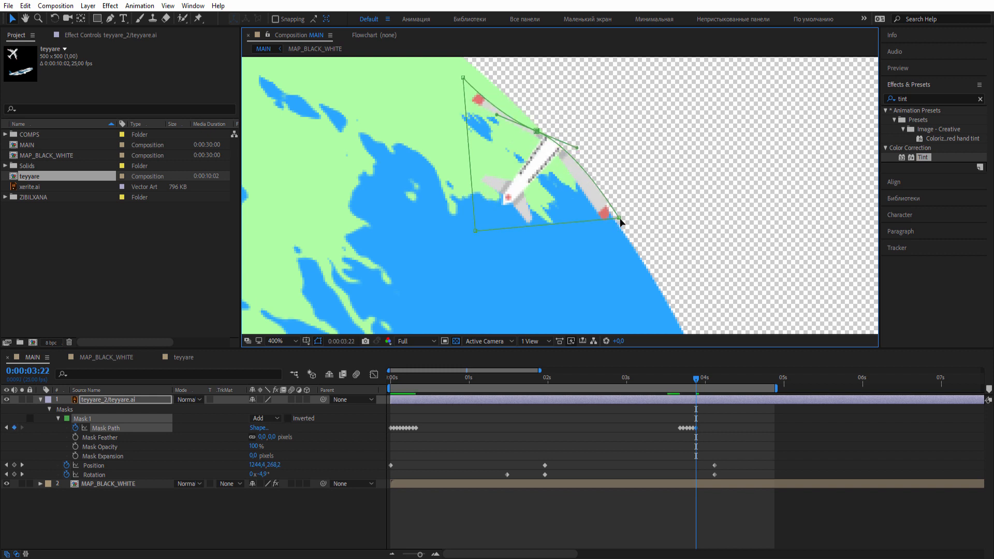
{"action": "left_click_drag", "start_coordinate": [620, 219], "coordinate": [613, 223]}
{"action": "key", "text": "Page_Down"}
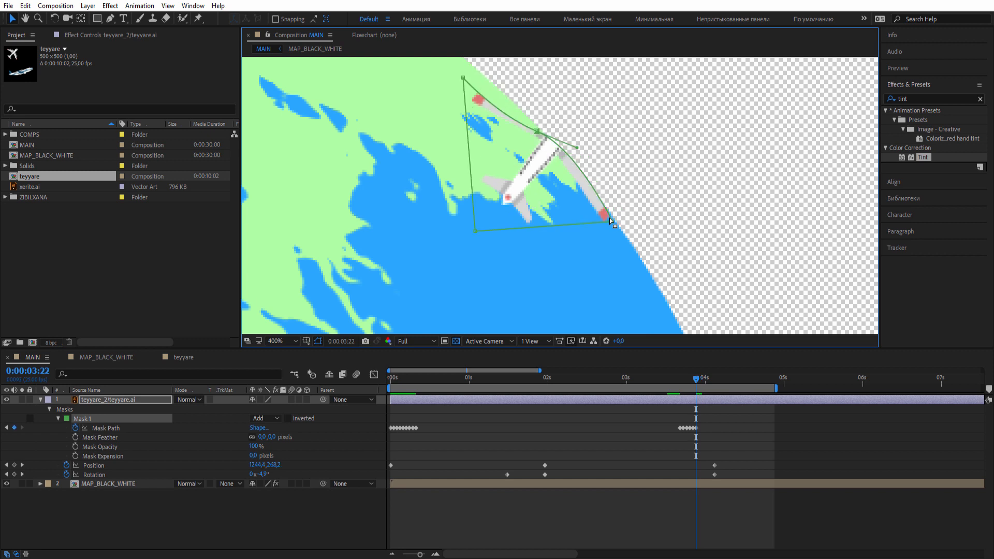
{"action": "left_click_drag", "start_coordinate": [619, 209], "coordinate": [613, 216]}
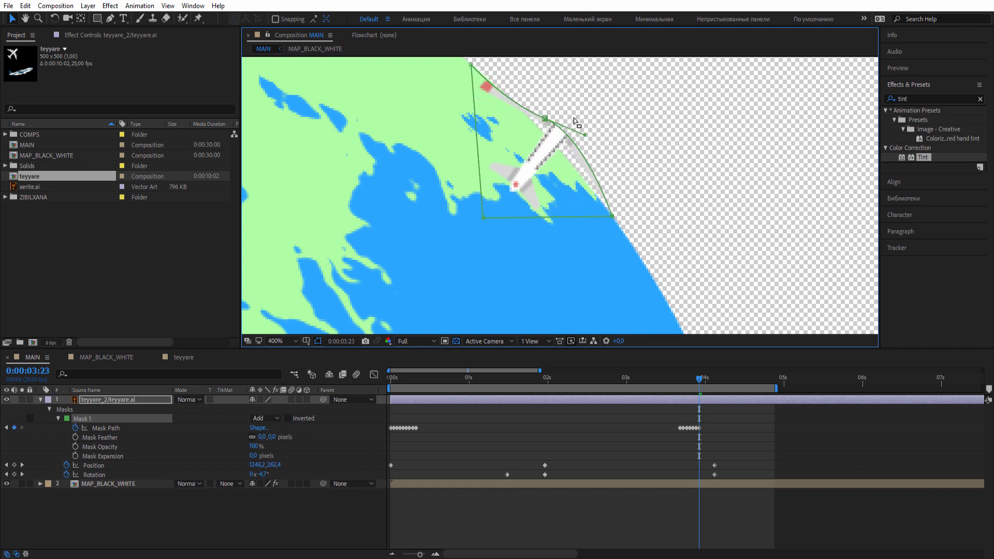
{"action": "left_click_drag", "start_coordinate": [548, 120], "coordinate": [569, 147]}
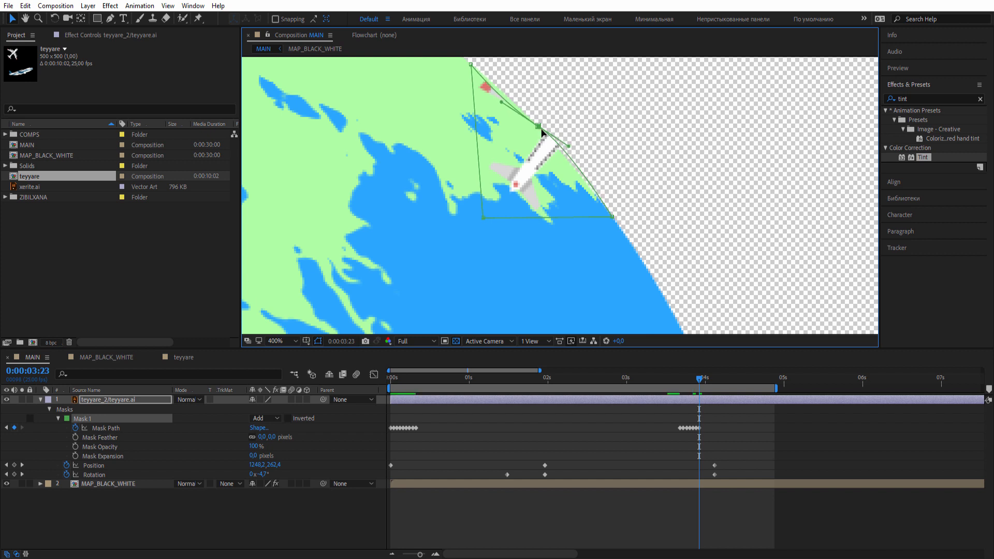
At 0:00:03:24, move the mask's curved and lower-right corners onto the globe's edge and adjust the curve handle
{"action": "key", "text": "Page_Down"}
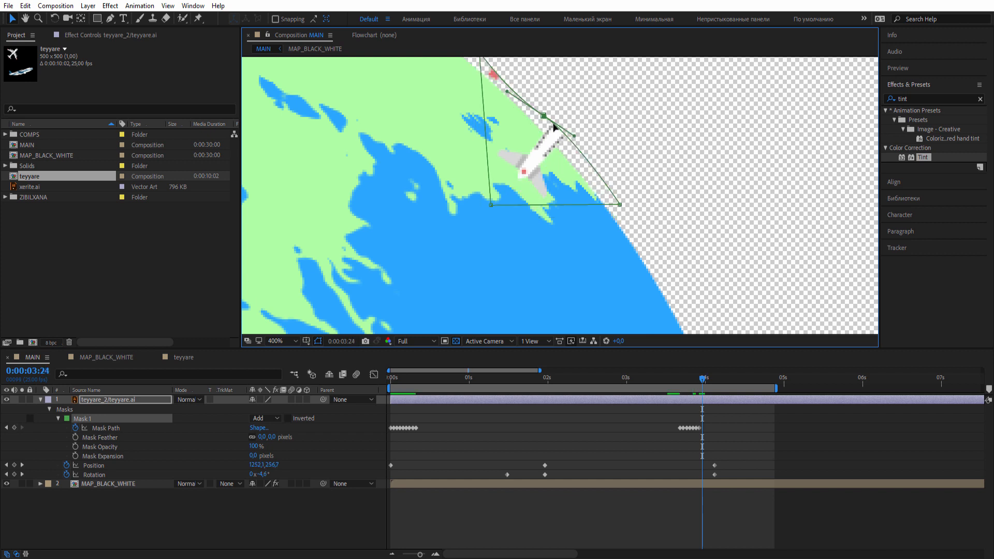
{"action": "left_click_drag", "start_coordinate": [545, 118], "coordinate": [540, 128]}
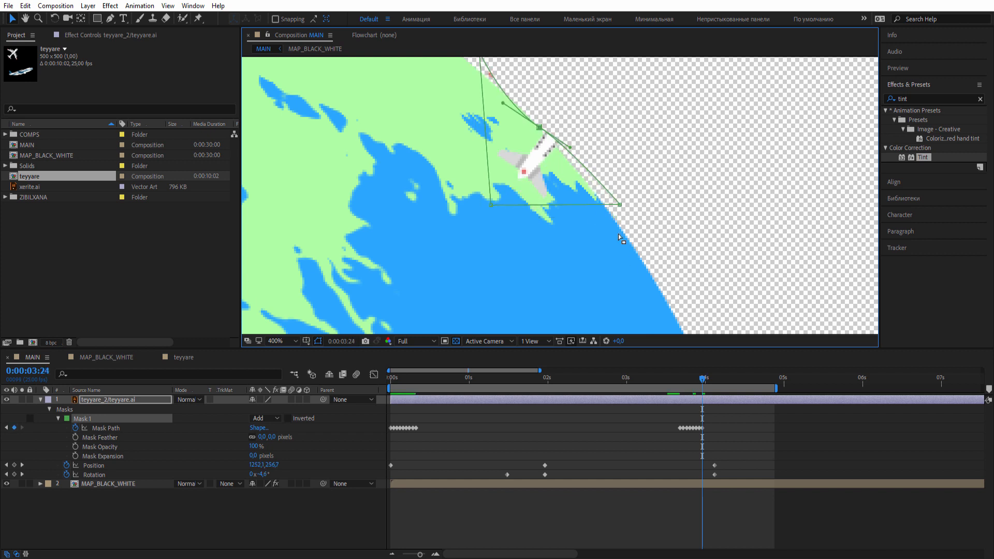
{"action": "left_click_drag", "start_coordinate": [620, 207], "coordinate": [608, 219]}
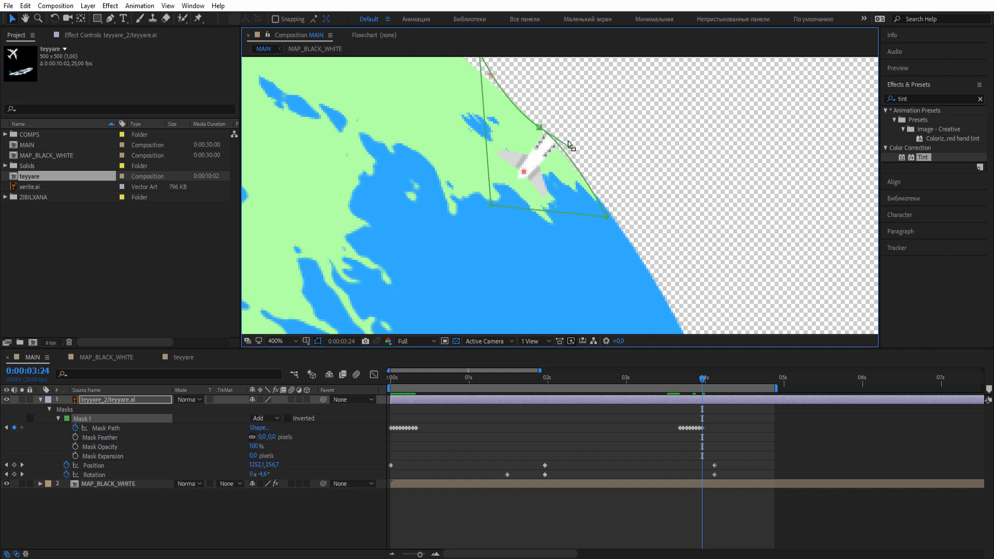
{"action": "left_click_drag", "start_coordinate": [569, 150], "coordinate": [569, 156]}
At 0:00:04:00 and 0:00:04:01, pull the mask's curved and lower-right corners back onto the globe's edge
{"action": "key", "text": "Page_Down"}
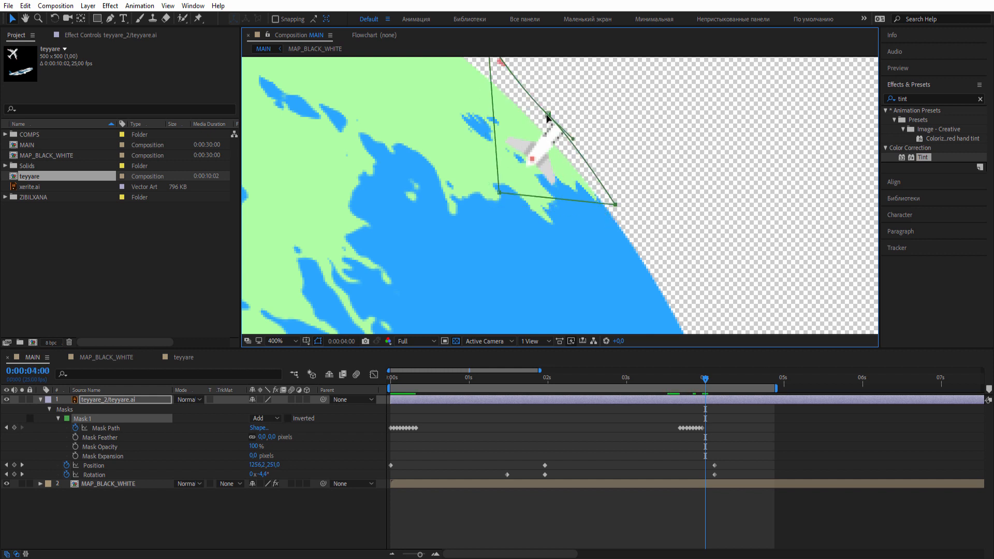
{"action": "left_click_drag", "start_coordinate": [547, 118], "coordinate": [539, 130]}
{"action": "left_click_drag", "start_coordinate": [616, 206], "coordinate": [609, 213]}
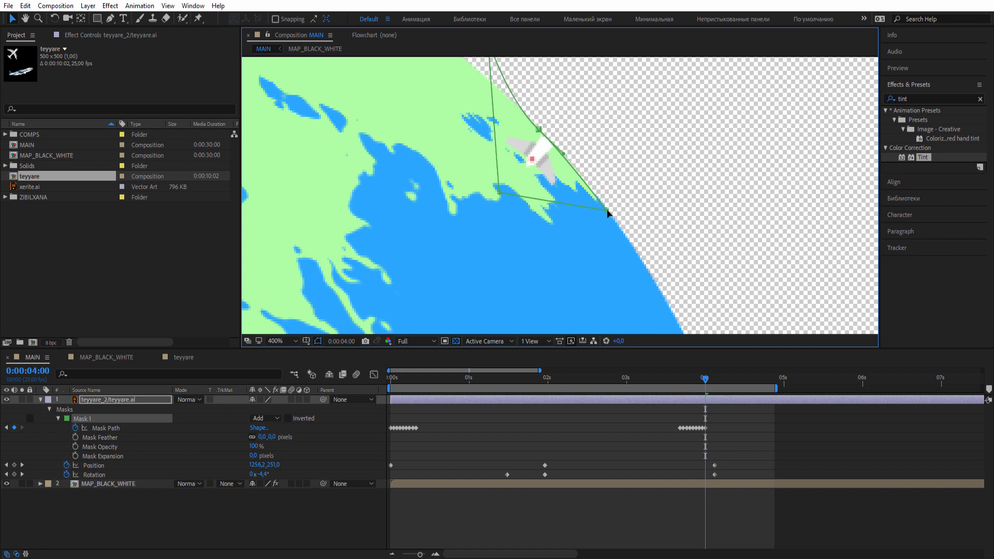
{"action": "key", "text": "Page_Down"}
{"action": "left_click_drag", "start_coordinate": [548, 118], "coordinate": [538, 129]}
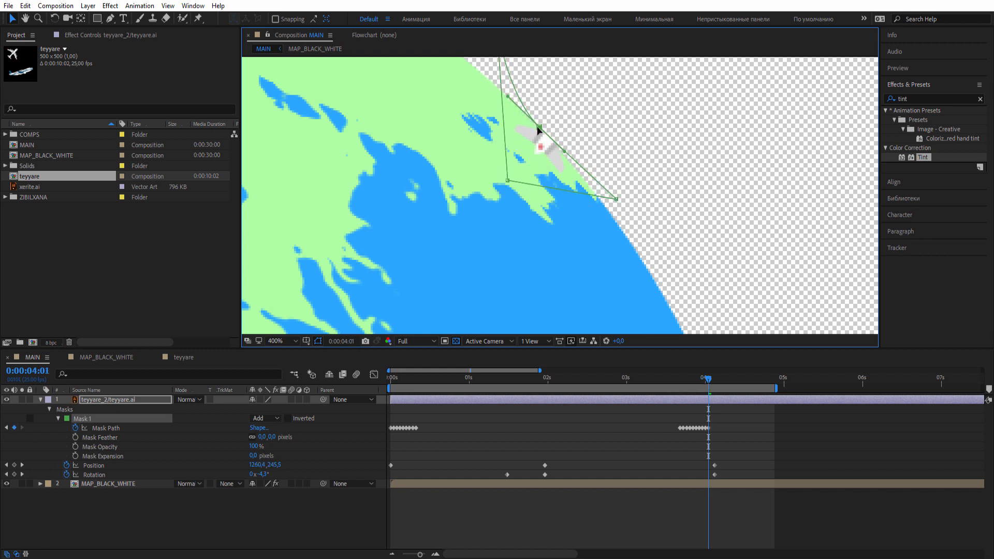
{"action": "left_click_drag", "start_coordinate": [617, 201], "coordinate": [607, 209]}
At 0:00:04:02 and 0:00:04:03, fit the mask's curved and lower-right corners to the globe's edge, then deselect the layer
{"action": "key", "text": "Page_Down"}
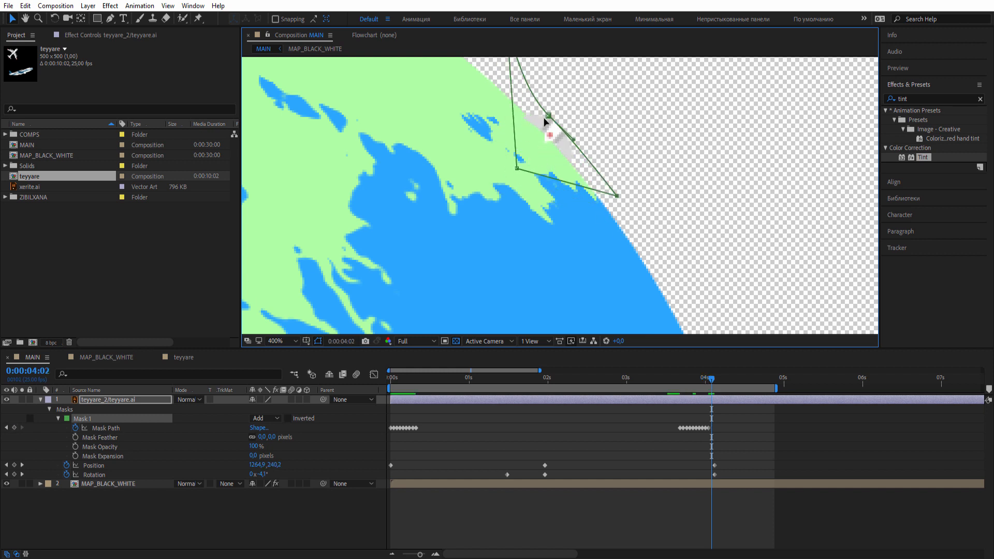
{"action": "left_click_drag", "start_coordinate": [546, 117], "coordinate": [538, 127]}
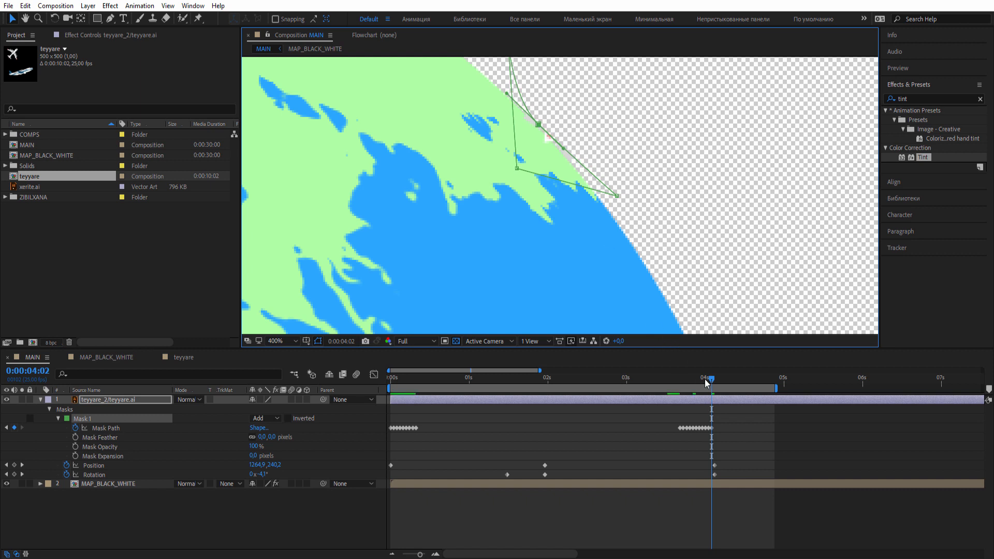
{"action": "key", "text": "Page_Down"}
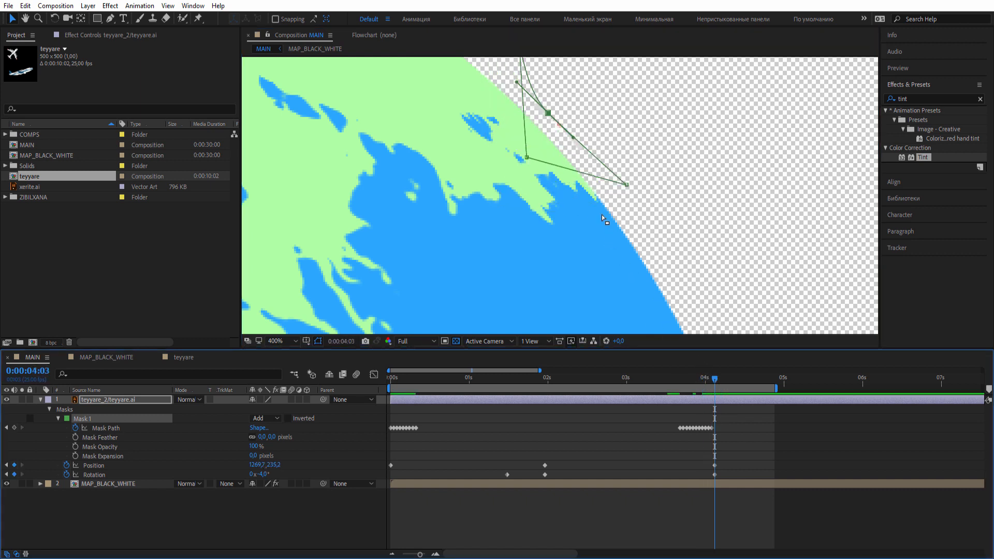
{"action": "key", "text": "Page_Up"}
{"action": "left_click_drag", "start_coordinate": [608, 205], "coordinate": [604, 203]}
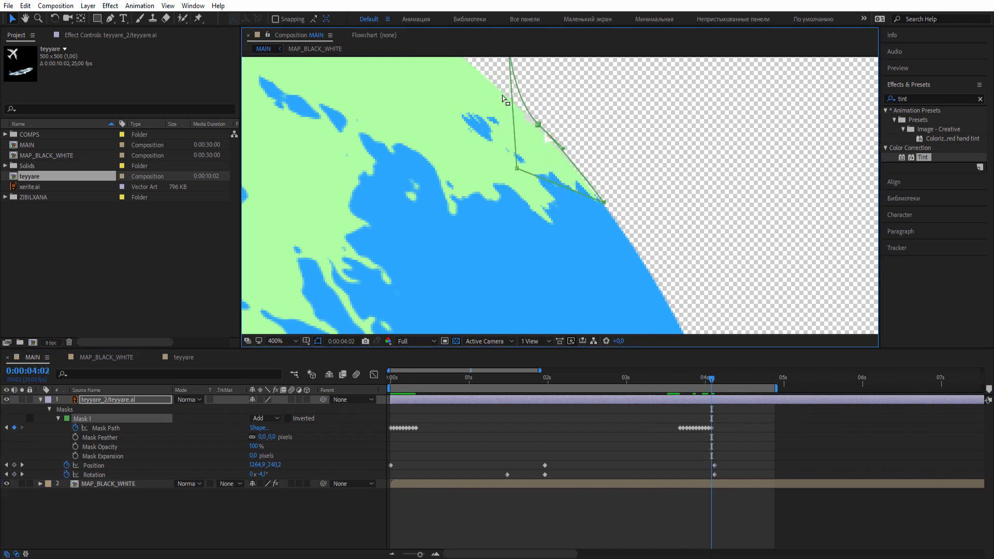
{"action": "key", "text": "Page_Down"}
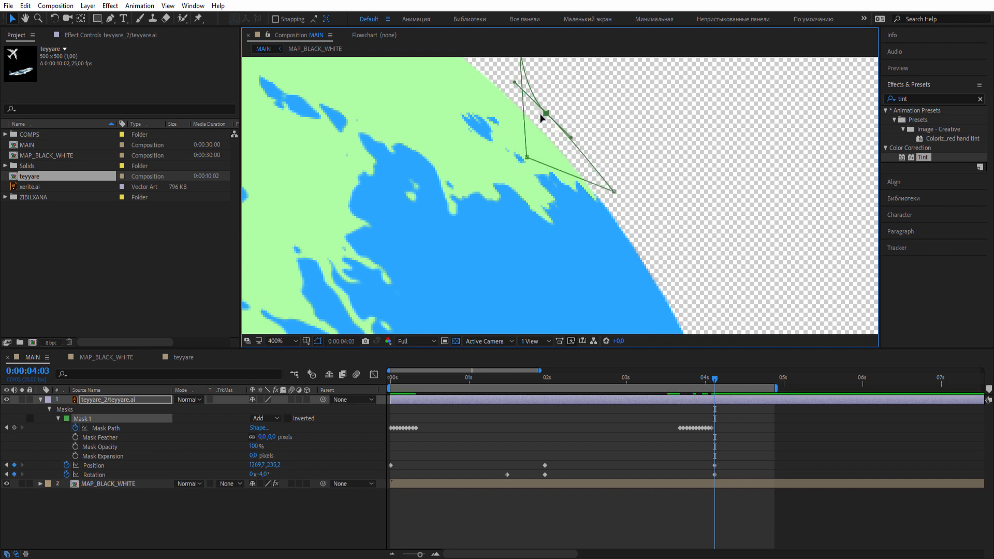
{"action": "left_click_drag", "start_coordinate": [540, 116], "coordinate": [527, 126]}
{"action": "left_click_drag", "start_coordinate": [612, 197], "coordinate": [599, 202]}
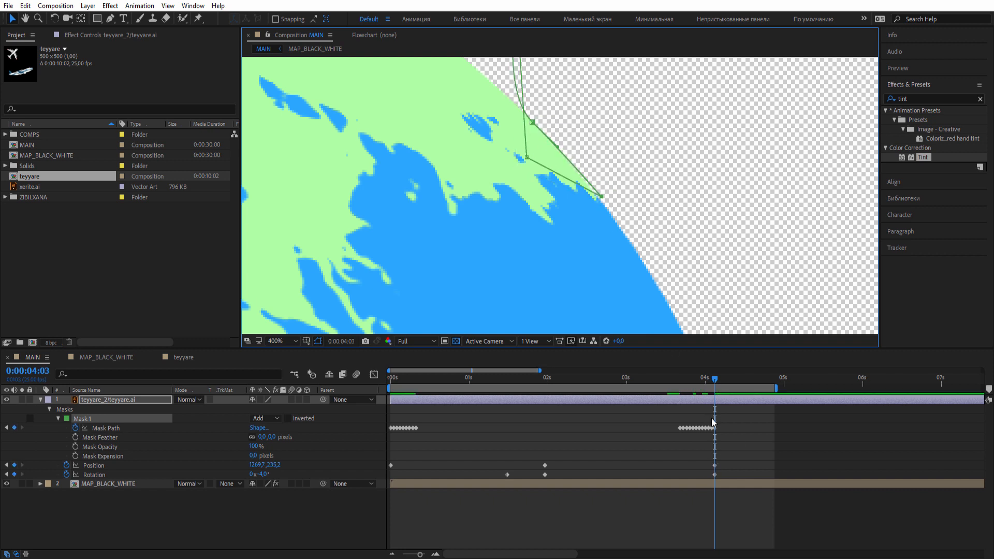
{"action": "key", "text": "Page_Down"}
{"action": "left_click", "coordinate": [803, 467]}
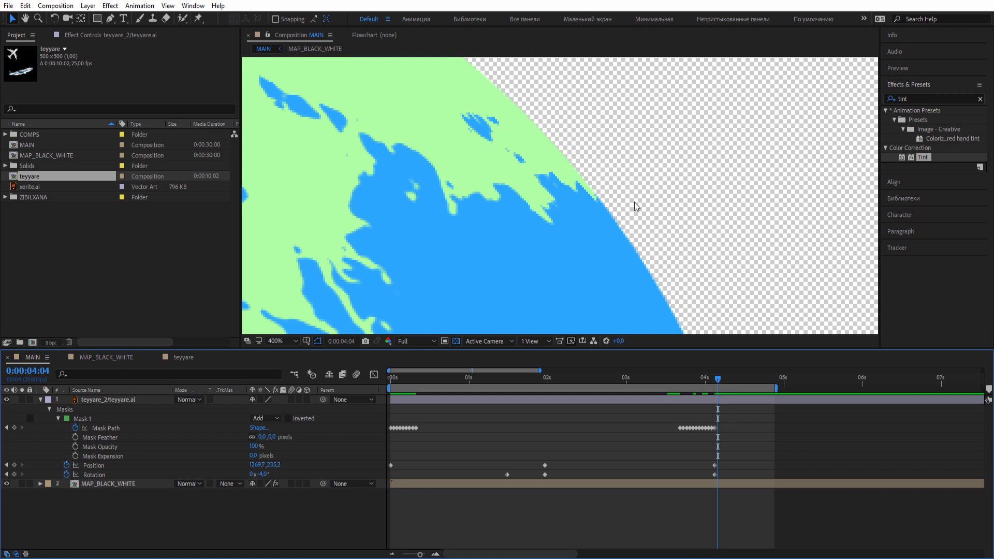
Scrub the whole composition back to the start and inspect where the airplane emerges at the globe's lower-left edge
{"action": "scroll", "coordinate": [642, 206], "scroll_direction": "down", "scroll_amount": 3}
{"action": "left_click", "coordinate": [282, 341]}
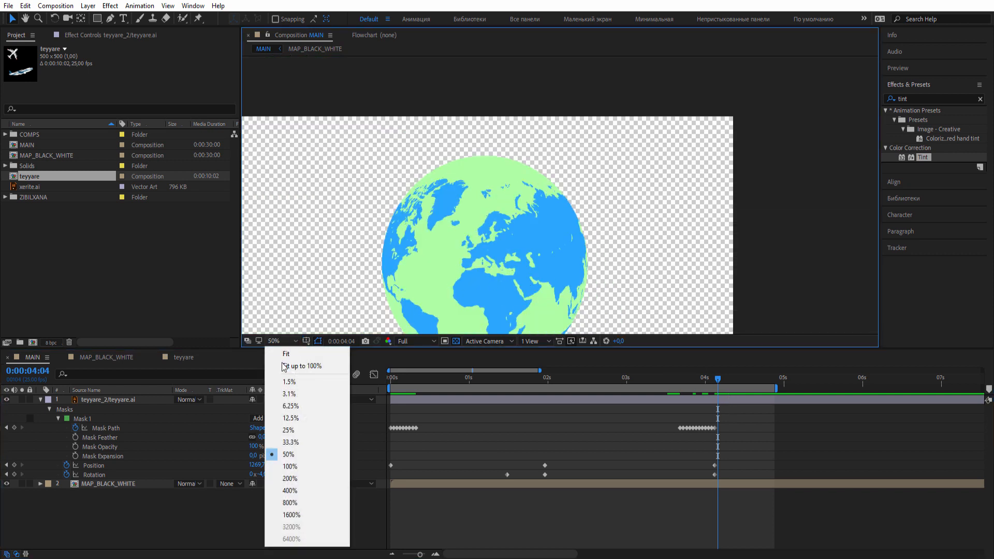
{"action": "left_click", "coordinate": [290, 366]}
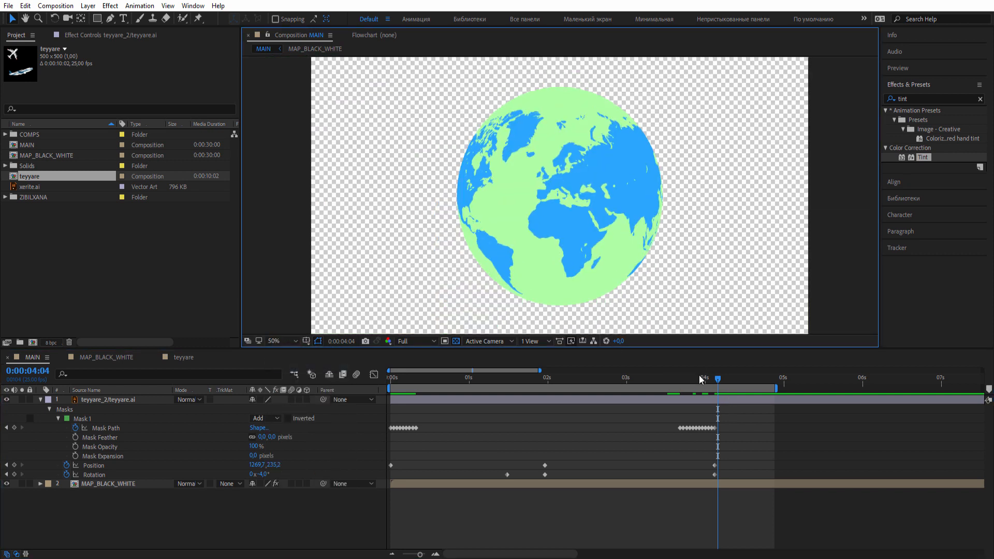
{"action": "left_click_drag", "start_coordinate": [699, 380], "coordinate": [389, 392]}
{"action": "left_click_drag", "start_coordinate": [513, 238], "coordinate": [573, 155]}
{"action": "scroll", "coordinate": [589, 222], "scroll_direction": "up", "scroll_amount": 3}
{"action": "scroll", "coordinate": [624, 194], "scroll_direction": "down", "scroll_amount": 1}
{"action": "left_click_drag", "start_coordinate": [510, 192], "coordinate": [535, 150]}
{"action": "key", "text": "v"}
Select the airplane layer's first group of Mask Path keyframes and go to frame 0:00:00:05
{"action": "left_click", "coordinate": [397, 378]}
{"action": "left_click", "coordinate": [421, 400]}
{"action": "scroll", "coordinate": [521, 253], "scroll_direction": "up", "scroll_amount": 3}
{"action": "left_click", "coordinate": [390, 378]}
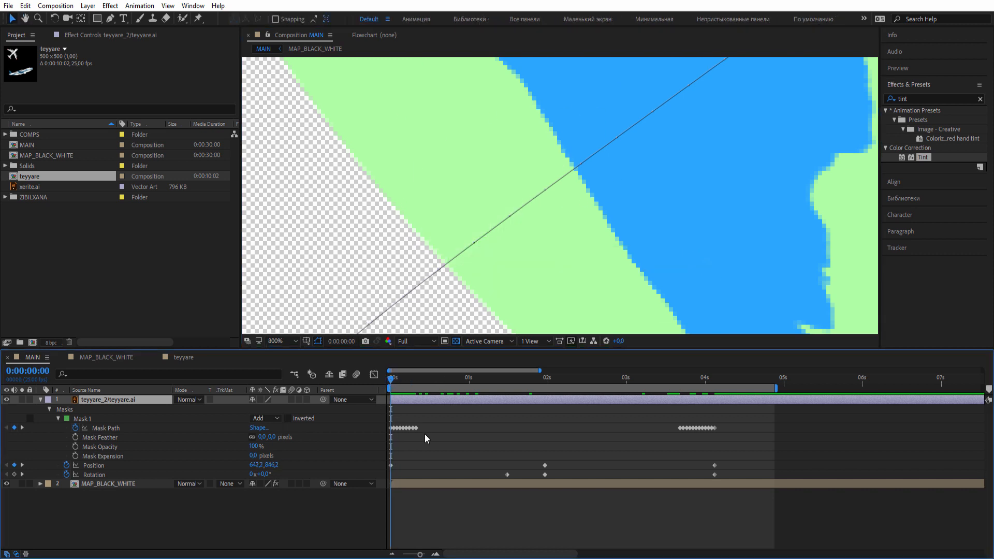
{"action": "left_click_drag", "start_coordinate": [436, 425], "coordinate": [388, 436]}
{"action": "left_click", "coordinate": [405, 378]}
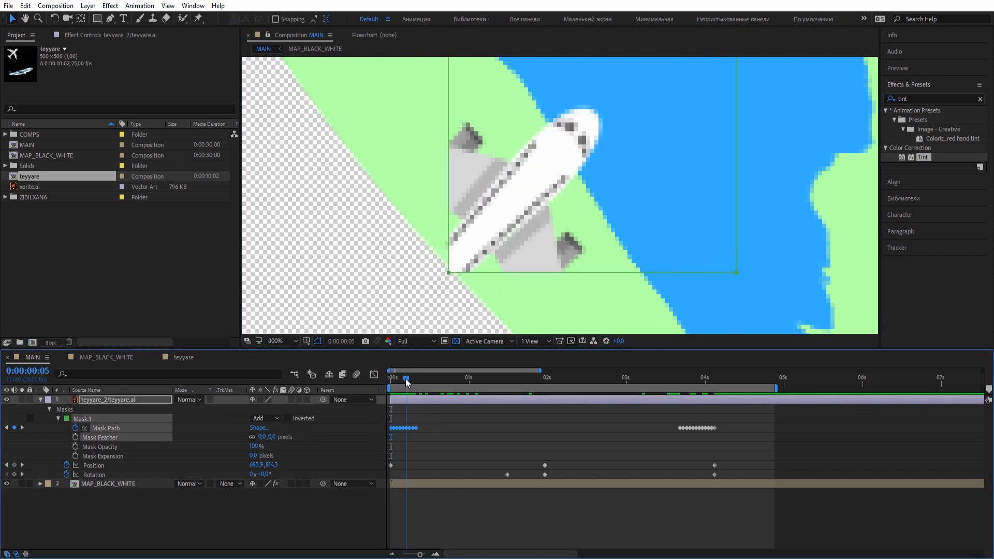
At 0:00:00:05, curve the mask's lower-left corner with the Pen tool and extend its upper-left and lower-right corners along the globe's edge
{"action": "left_click", "coordinate": [110, 18]}
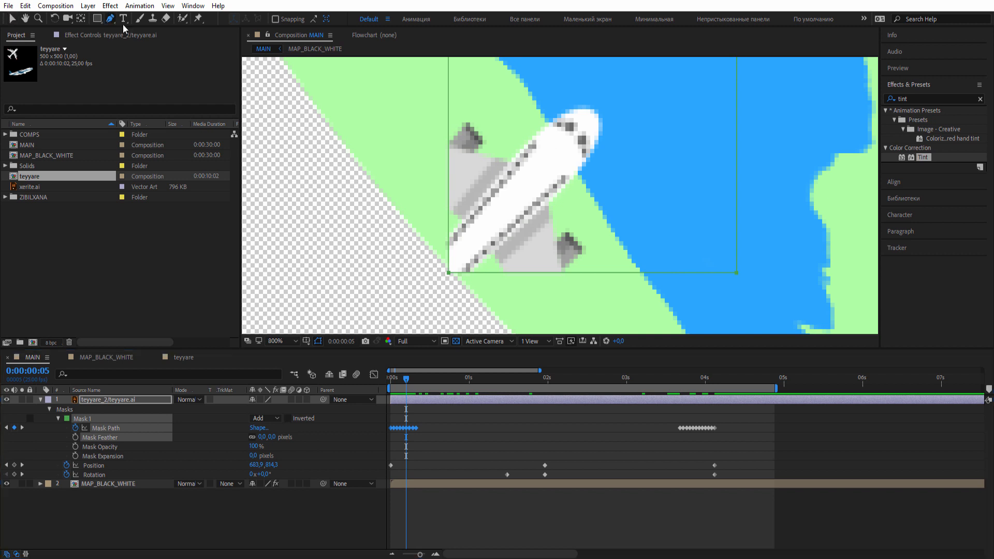
{"action": "left_click_drag", "start_coordinate": [448, 273], "coordinate": [438, 305]}
{"action": "key", "text": "v"}
{"action": "scroll", "coordinate": [473, 147], "scroll_direction": "down", "scroll_amount": 1}
{"action": "left_click_drag", "start_coordinate": [507, 112], "coordinate": [432, 160]}
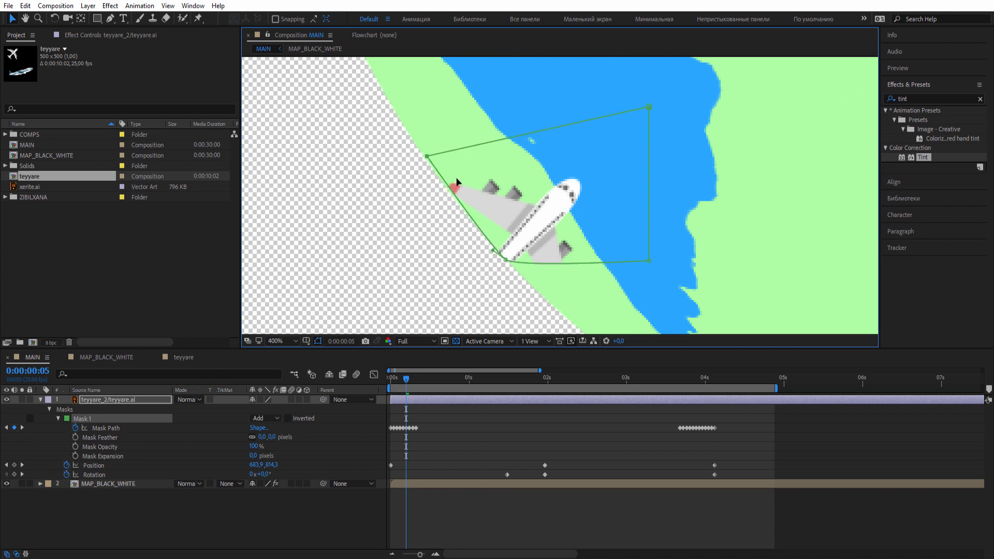
{"action": "left_click_drag", "start_coordinate": [554, 287], "coordinate": [497, 224]}
{"action": "left_click_drag", "start_coordinate": [593, 199], "coordinate": [537, 283]}
At 0:00:00:04, move the mask's lower-right and upper-left corners onto the globe's edge, then go back to 0:00:00:03
{"action": "key", "text": "Page_Up"}
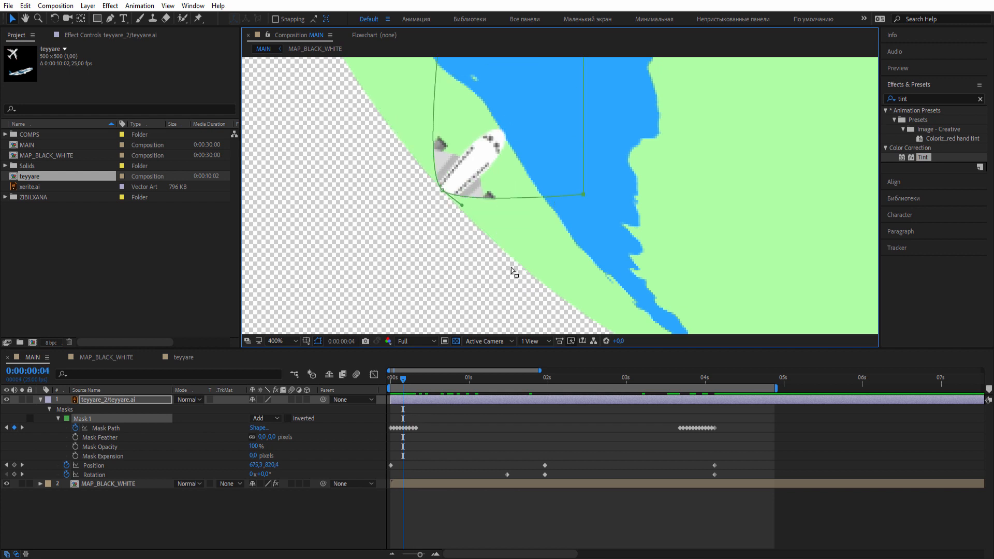
{"action": "left_click_drag", "start_coordinate": [582, 195], "coordinate": [534, 282]}
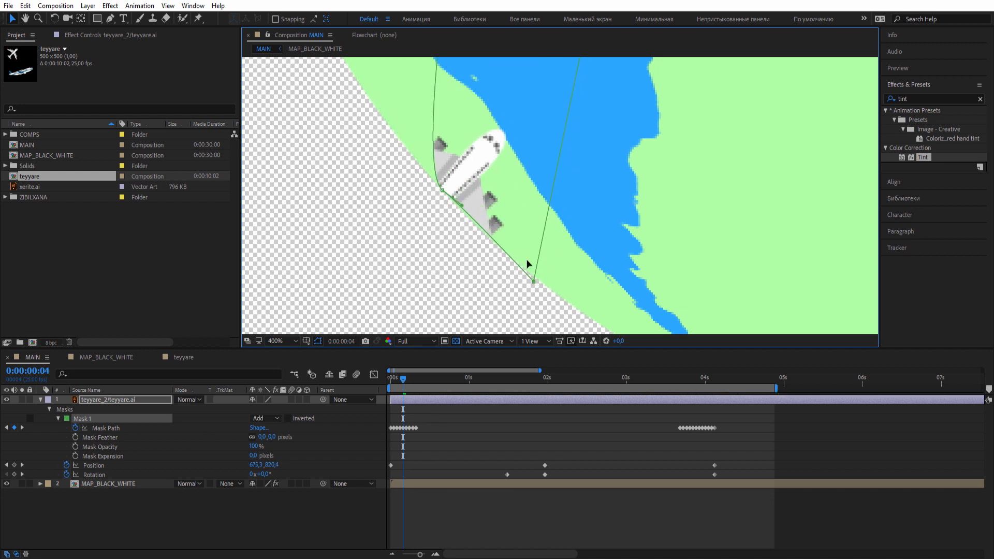
{"action": "left_click_drag", "start_coordinate": [413, 111], "coordinate": [427, 149]}
{"action": "left_click_drag", "start_coordinate": [452, 79], "coordinate": [369, 118]}
{"action": "key", "text": "Page_Up"}
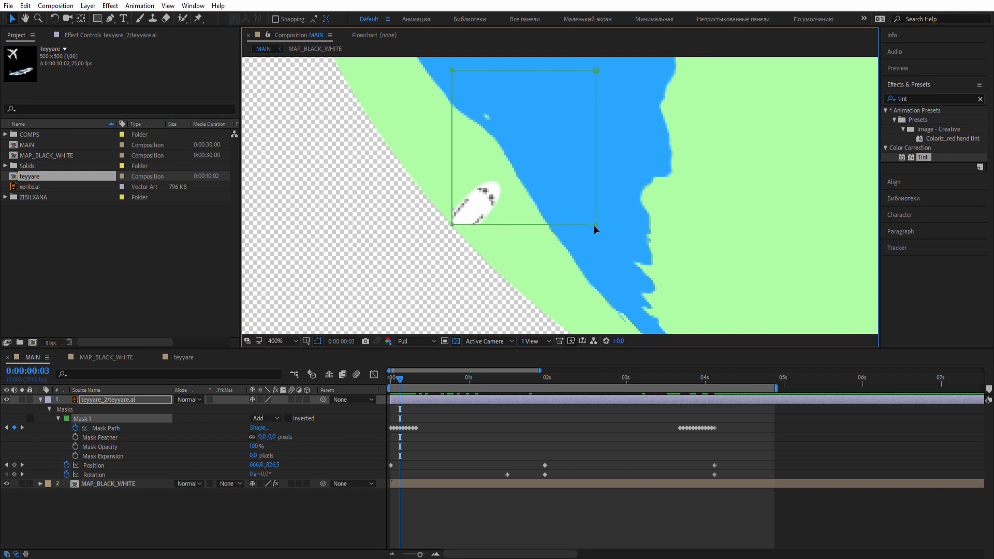
At 0:00:00:03 and 0:00:00:02, move the mask's lower-right and upper-left corners onto the globe's edge, and nudge the lower-left corner at 0:00:00:02
{"action": "left_click_drag", "start_coordinate": [595, 229], "coordinate": [534, 306]}
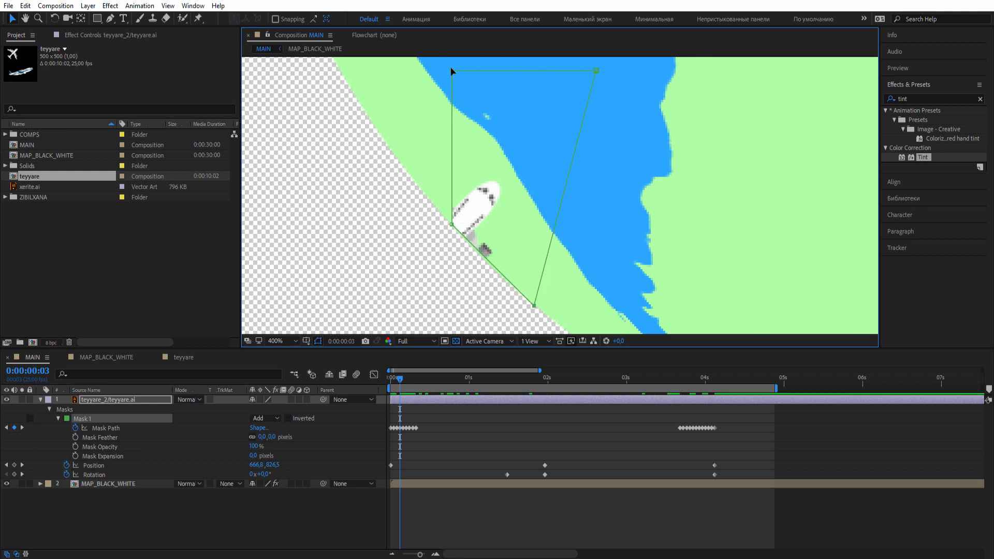
{"action": "left_click_drag", "start_coordinate": [452, 71], "coordinate": [362, 110]}
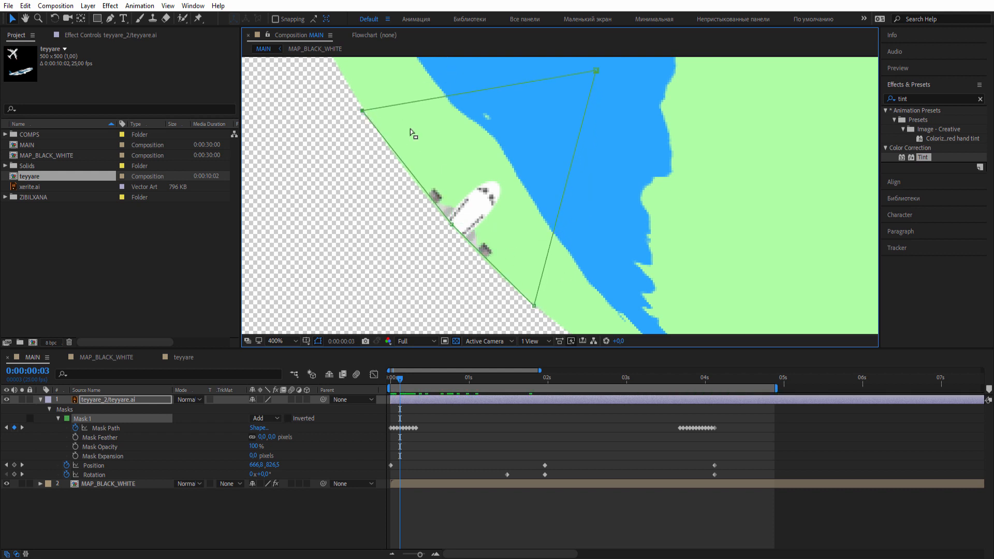
{"action": "key", "text": "Page_Up"}
{"action": "left_click_drag", "start_coordinate": [591, 229], "coordinate": [533, 303]}
{"action": "left_click_drag", "start_coordinate": [447, 71], "coordinate": [366, 116]}
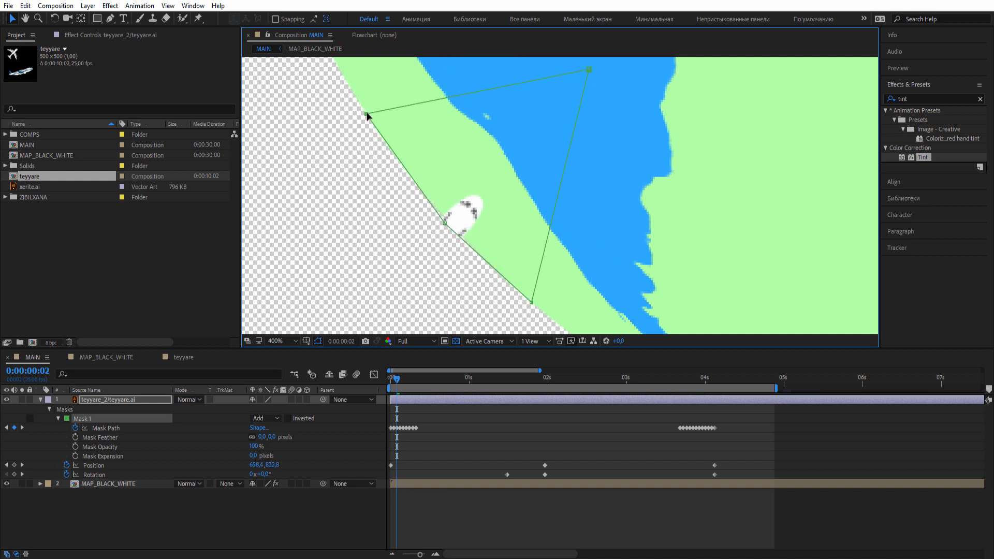
{"action": "key", "text": "Page_Up"}
{"action": "key", "text": "Page_Down"}
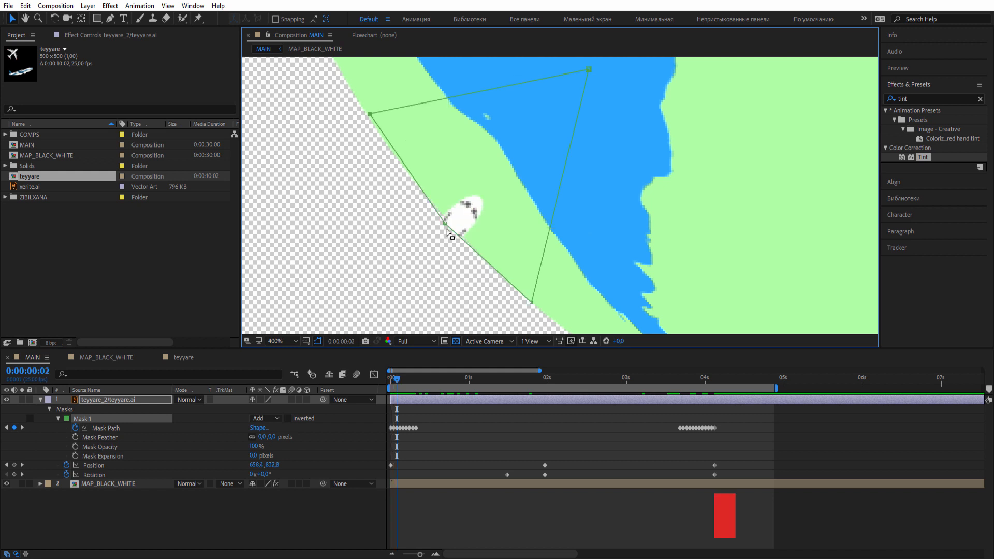
{"action": "left_click_drag", "start_coordinate": [445, 223], "coordinate": [449, 223]}
At 0:00:00:06, move the mask's upper-left, lower-right and lower-left corners onto the globe's edge
{"action": "key", "text": "Page_Up"}
{"action": "key", "text": "Page_Up"}
{"action": "key", "text": "Page_Down"}
{"action": "key", "text": "Page_Down"}
{"action": "key", "text": "Page_Down"}
{"action": "key", "text": "Page_Down"}
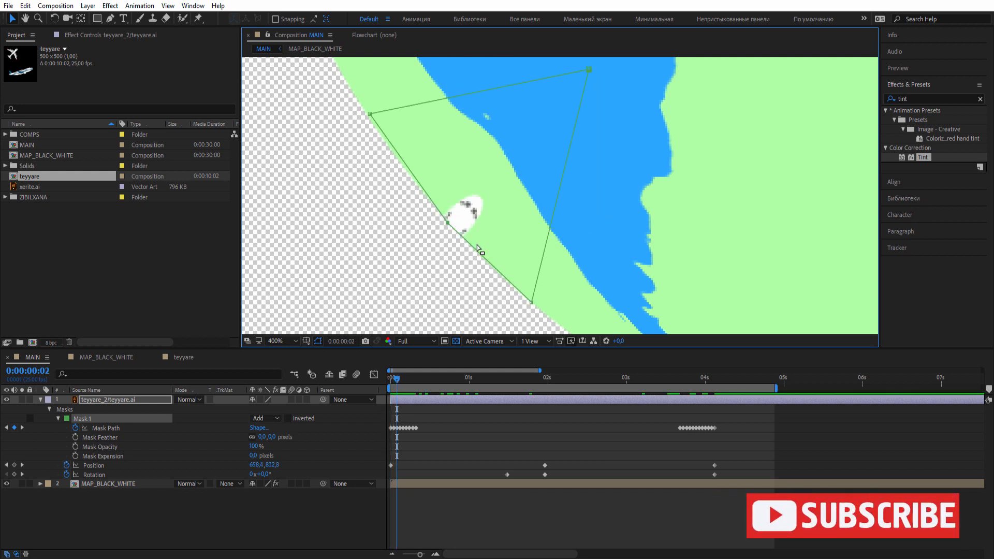
{"action": "key", "text": "Page_Down"}
{"action": "key", "text": "Page_Down"}
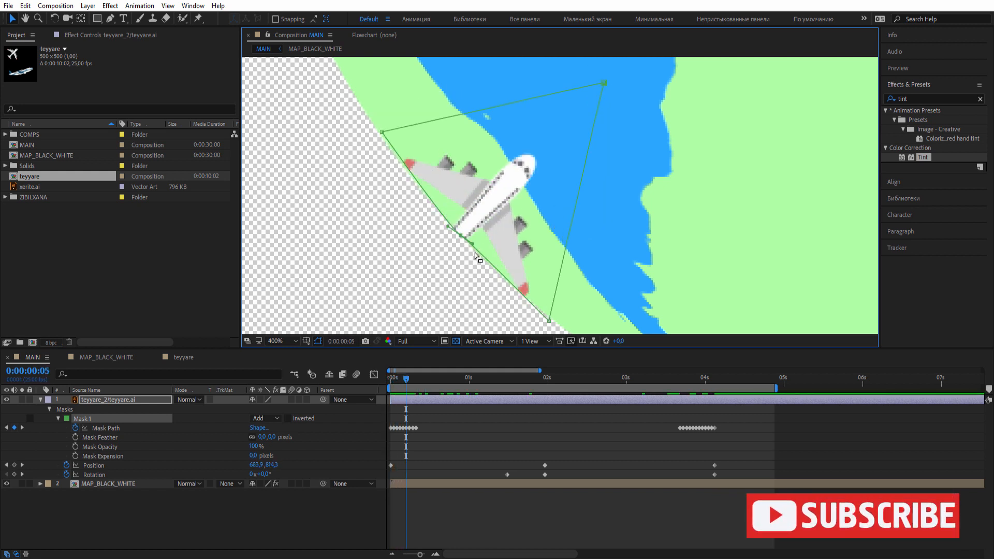
{"action": "left_click_drag", "start_coordinate": [459, 89], "coordinate": [375, 124]}
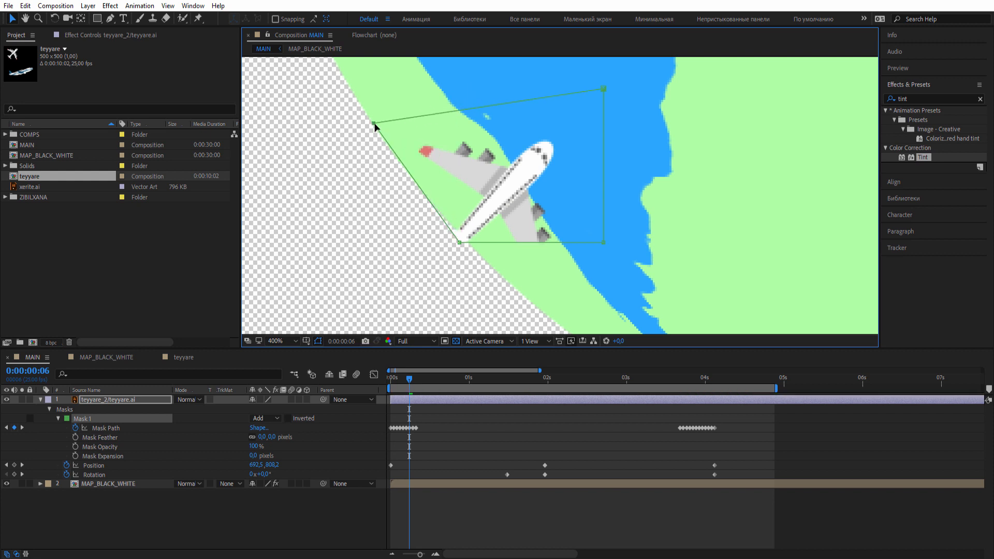
{"action": "left_click_drag", "start_coordinate": [603, 242], "coordinate": [557, 321]}
{"action": "left_click_drag", "start_coordinate": [459, 242], "coordinate": [464, 239]}
At 0:00:00:07, move the mask's lower-right and lower-left corners onto the globe's edge, and go to 0:00:00:08
{"action": "key", "text": "Page_Down"}
{"action": "left_click_drag", "start_coordinate": [580, 271], "coordinate": [565, 297]}
{"action": "left_click_drag", "start_coordinate": [435, 270], "coordinate": [438, 210]}
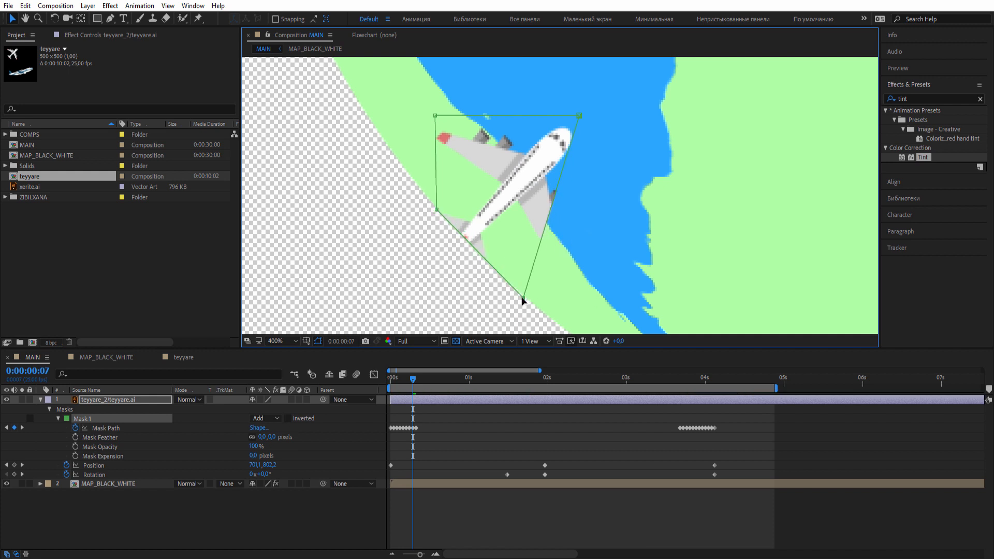
{"action": "key", "text": "Page_Down"}
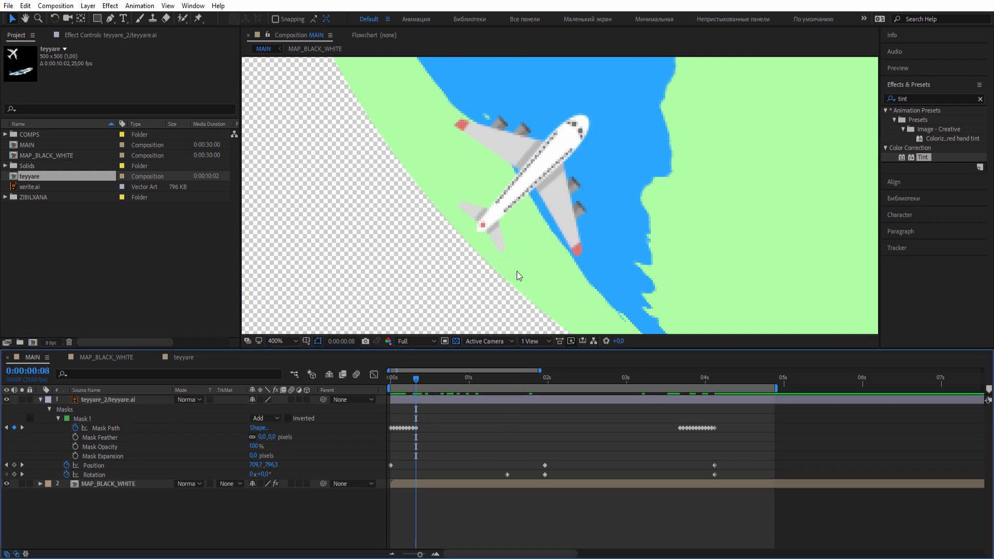
Save the project and preview the animation with the whole globe in view
{"action": "key", "text": "comma"}
{"action": "key", "text": "ctrl+s"}
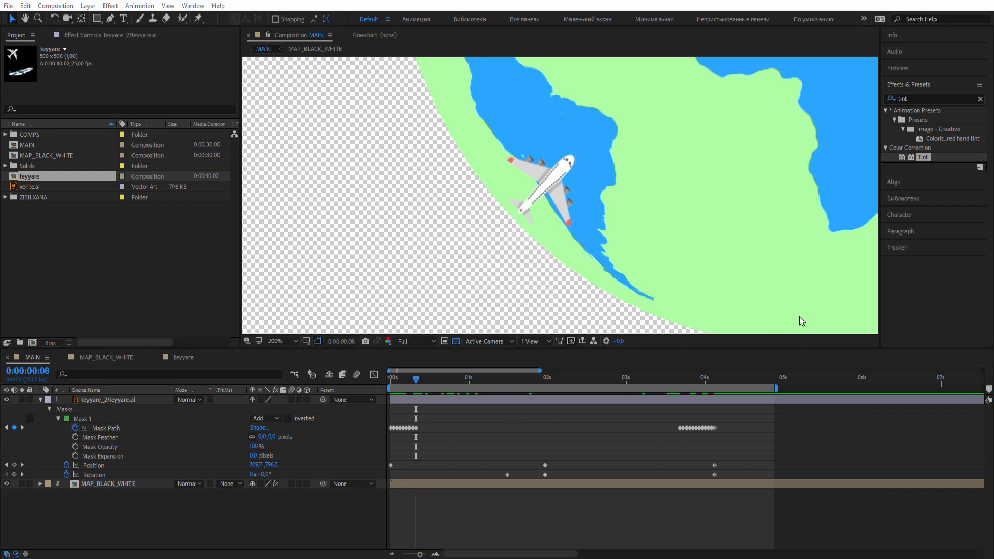
{"action": "key", "text": "comma"}
{"action": "key", "text": "comma"}
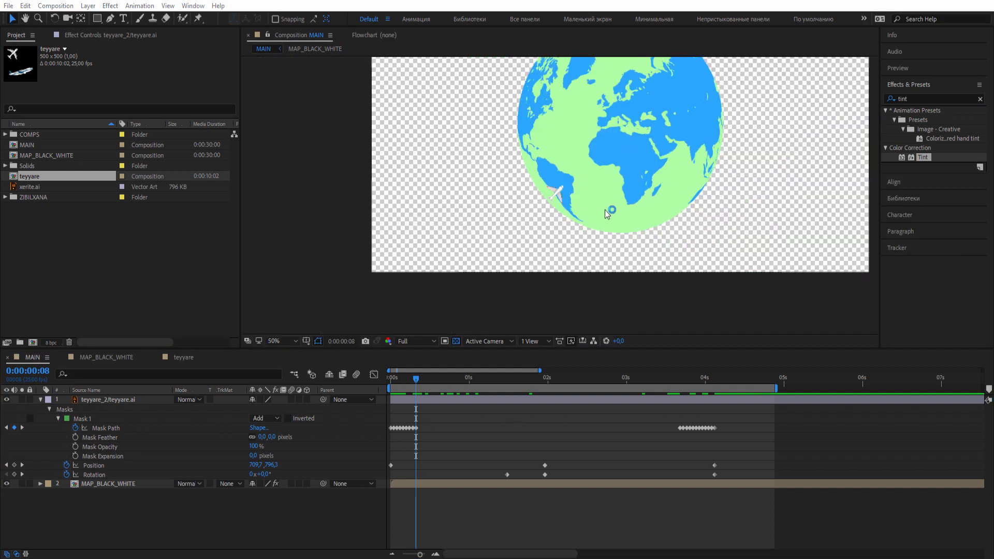
{"action": "left_click_drag", "start_coordinate": [605, 210], "coordinate": [550, 260]}
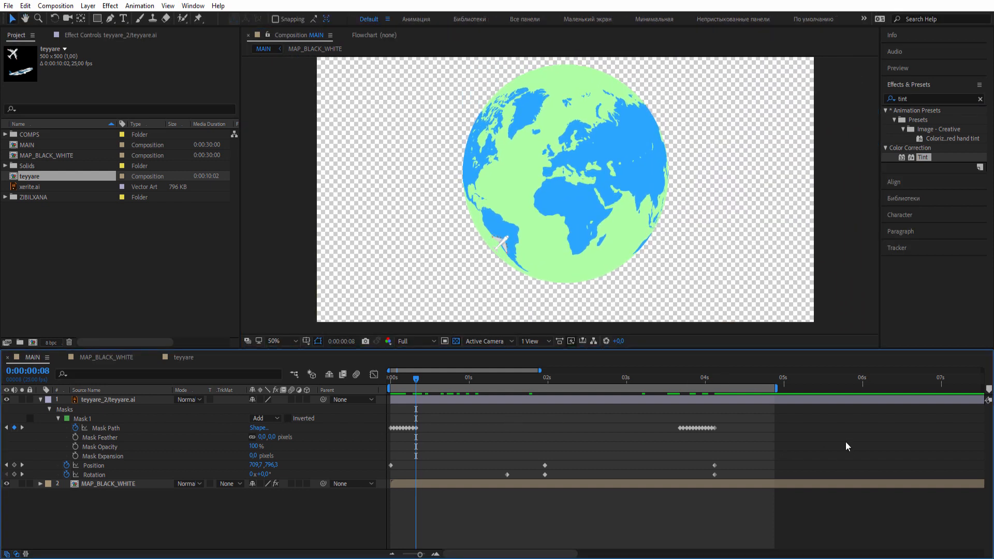
{"action": "key", "text": "space"}
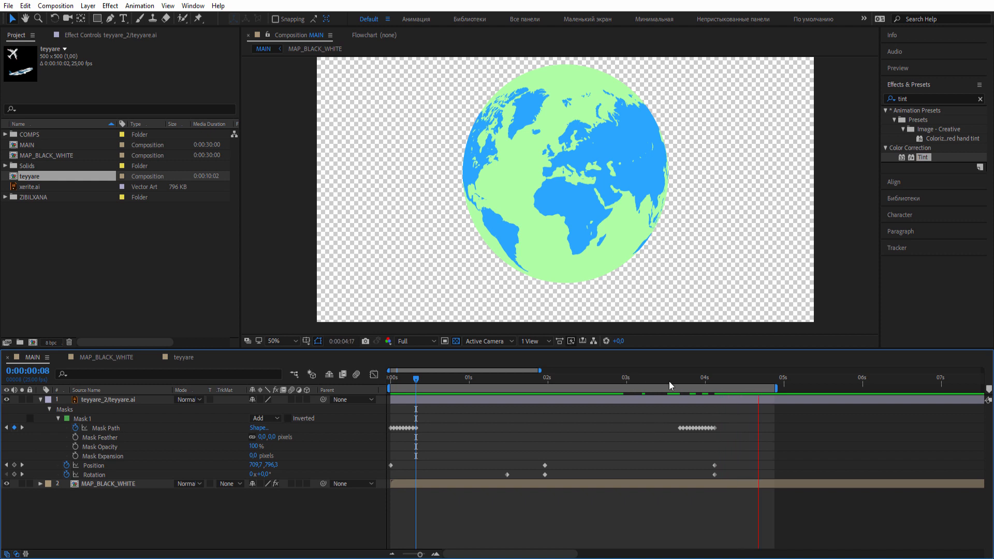
Replay the composition from the first frame and scrub through the airplane's flight across the globe
{"action": "left_click_drag", "start_coordinate": [671, 381], "coordinate": [385, 404]}
{"action": "left_click", "coordinate": [293, 342]}
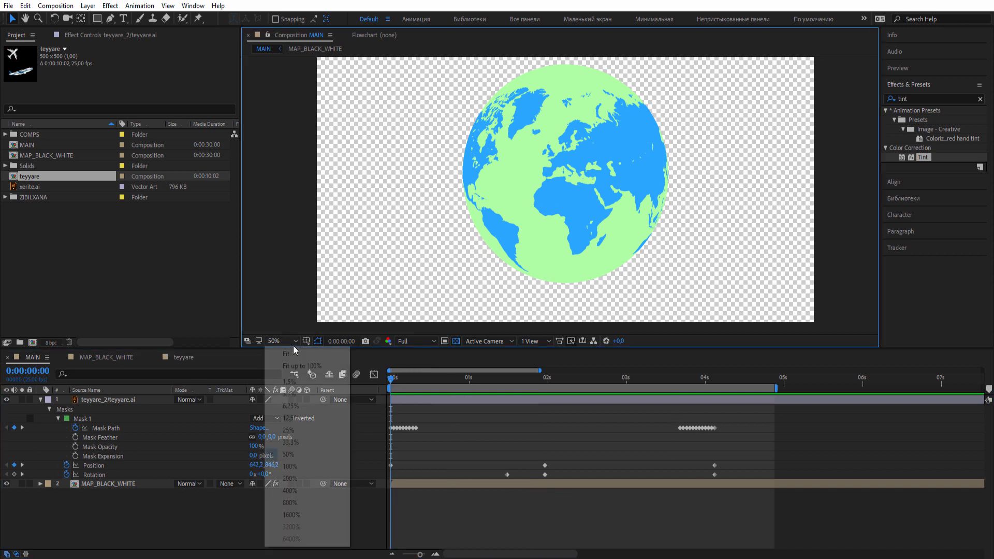
{"action": "left_click", "coordinate": [302, 366]}
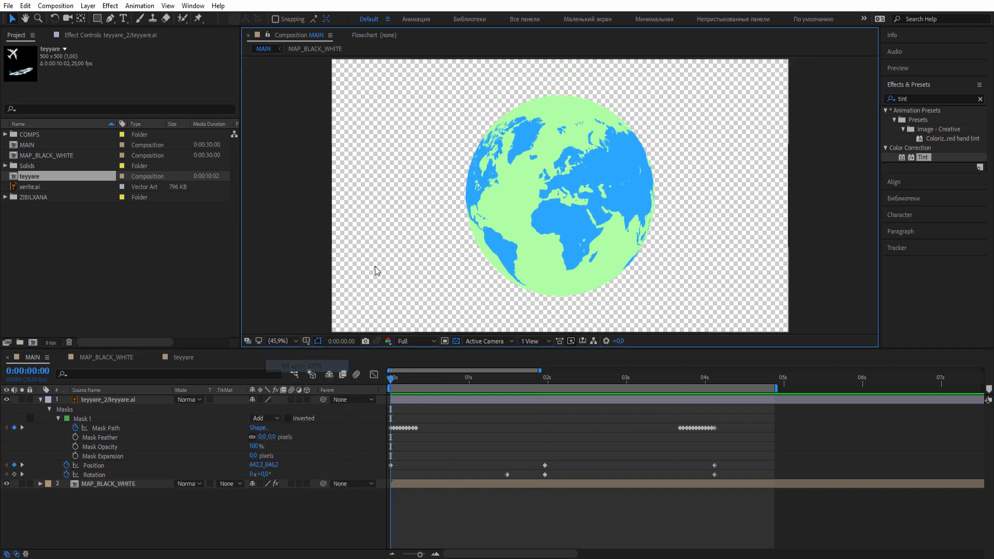
{"action": "scroll", "coordinate": [372, 266], "scroll_direction": "down", "scroll_amount": 2}
{"action": "key", "text": "space"}
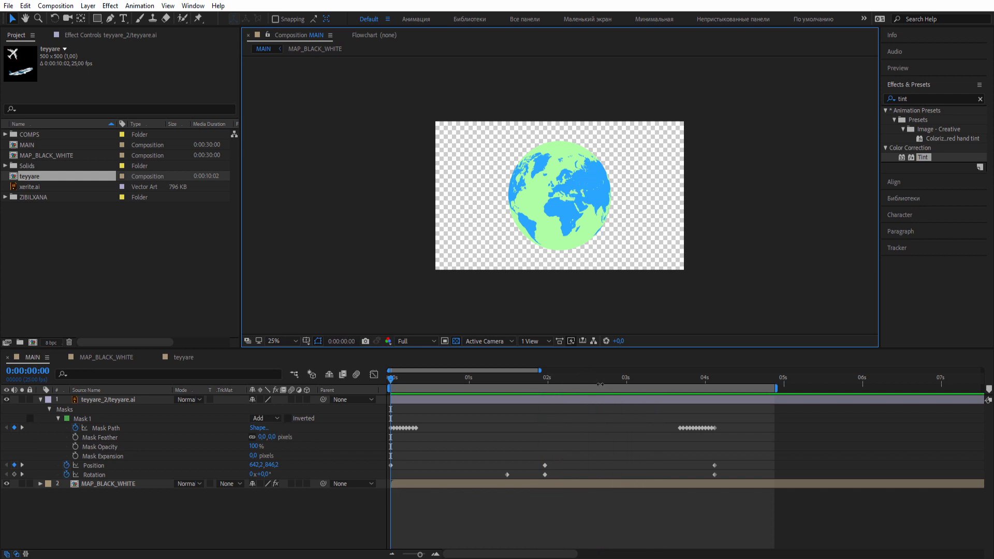
{"action": "left_click_drag", "start_coordinate": [600, 384], "coordinate": [485, 386]}
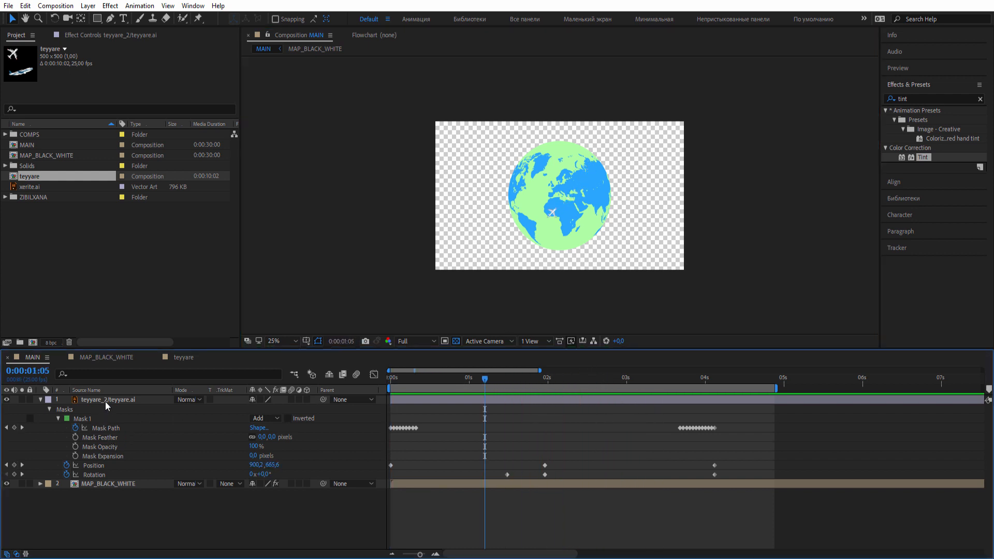
Select the MAP_BLACK_WHITE layer and expand the Rotation settings of its CC Sphere effect
{"action": "left_click", "coordinate": [105, 484]}
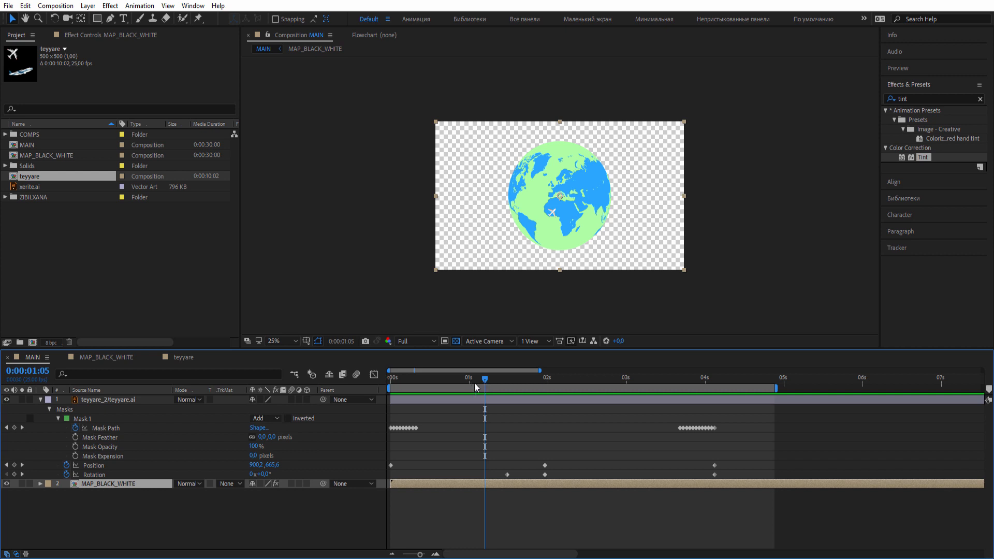
{"action": "left_click_drag", "start_coordinate": [476, 387], "coordinate": [432, 388]}
{"action": "left_click", "coordinate": [82, 34]}
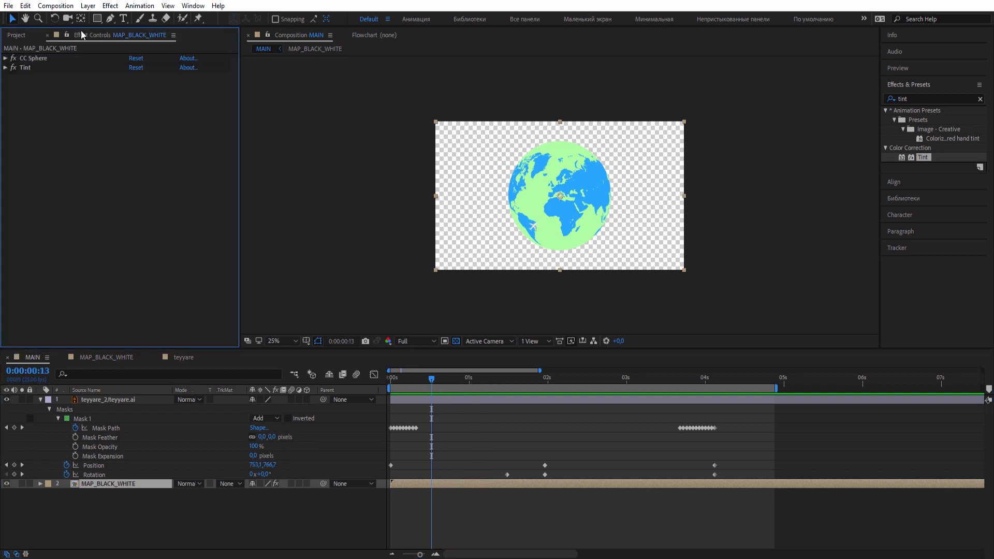
{"action": "left_click", "coordinate": [5, 59]}
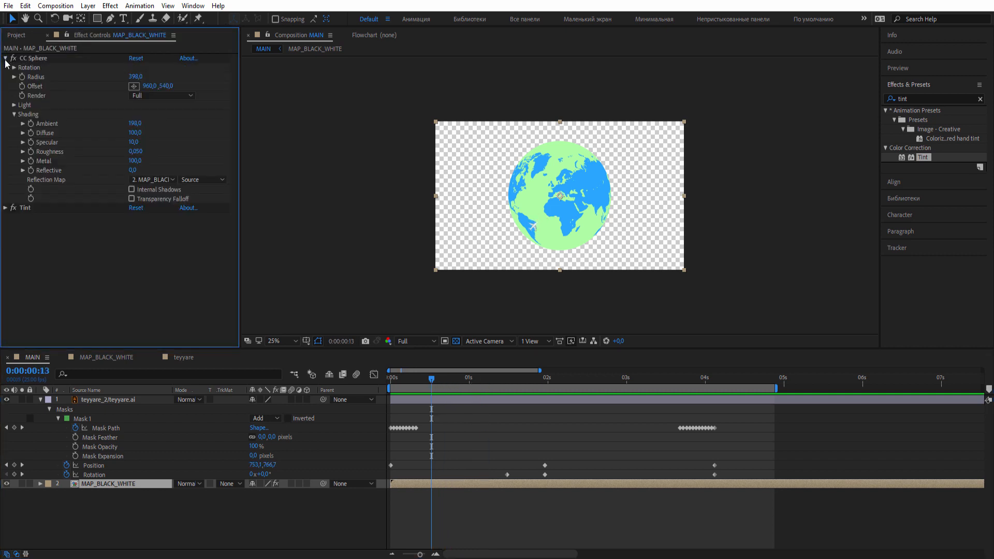
{"action": "left_click", "coordinate": [14, 114]}
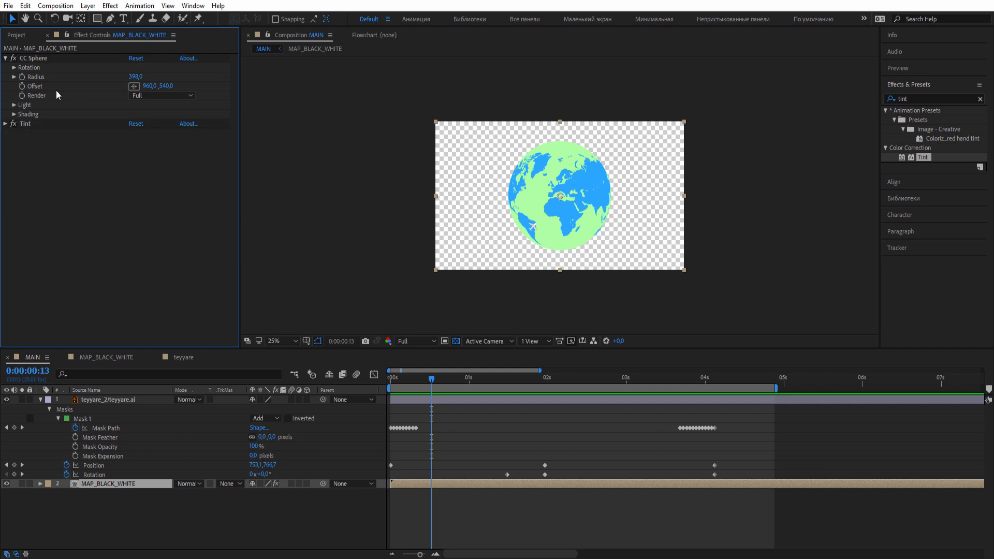
{"action": "left_click", "coordinate": [14, 77]}
{"action": "left_click", "coordinate": [15, 76]}
{"action": "left_click", "coordinate": [14, 68]}
Try turning the globe with CC Sphere's X and Y rotation, and undo the changes
{"action": "left_click_drag", "start_coordinate": [145, 76], "coordinate": [169, 110]}
{"action": "key", "text": "ctrl+z"}
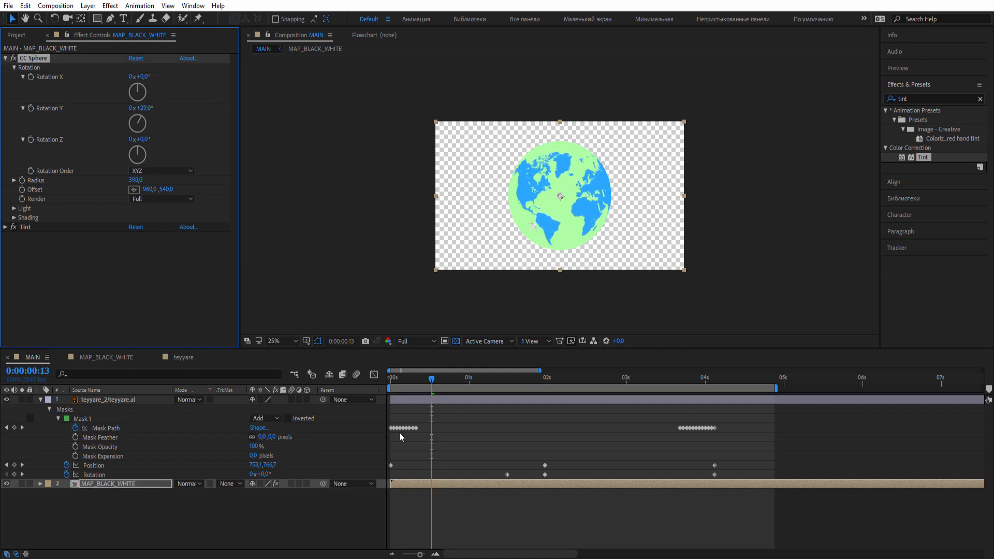
{"action": "key", "text": "ctrl+z"}
Enable keyframing for CC Sphere's Rotation Y at 0:00:00:00
{"action": "left_click_drag", "start_coordinate": [430, 380], "coordinate": [390, 392]}
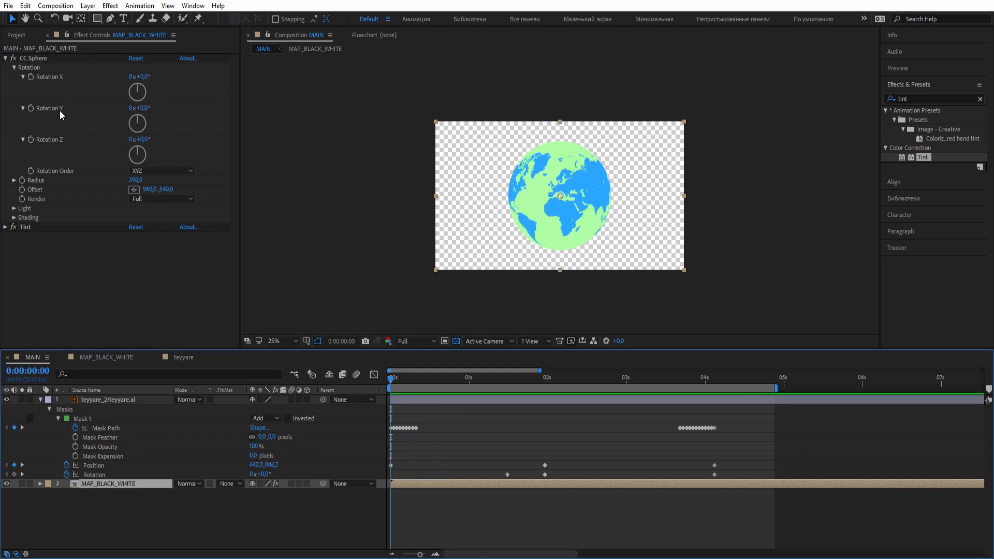
{"action": "left_click", "coordinate": [31, 108]}
Try a Rotation Y of -8° at 0:00:04:21 and undo it
{"action": "left_click_drag", "start_coordinate": [727, 383], "coordinate": [773, 386]}
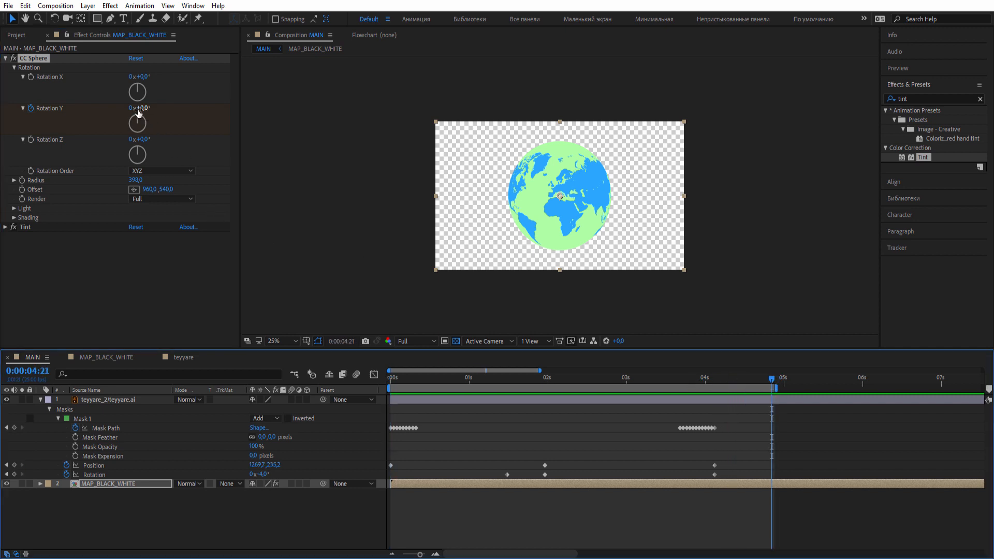
{"action": "left_click_drag", "start_coordinate": [144, 111], "coordinate": [171, 143]}
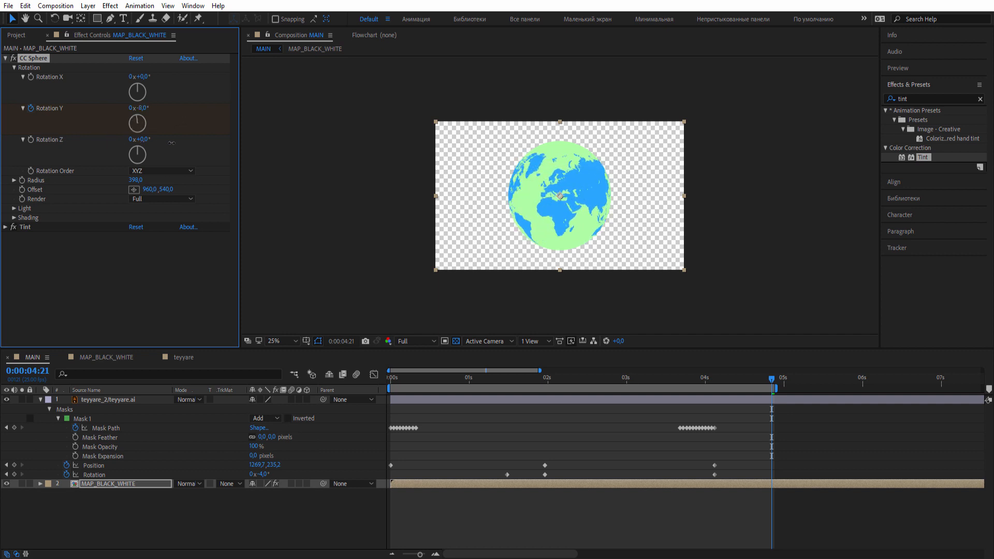
{"action": "key", "text": "ctrl+z"}
At 0:00:00:00, set CC Sphere's Rotation Y to +31°
{"action": "left_click_drag", "start_coordinate": [757, 380], "coordinate": [374, 392]}
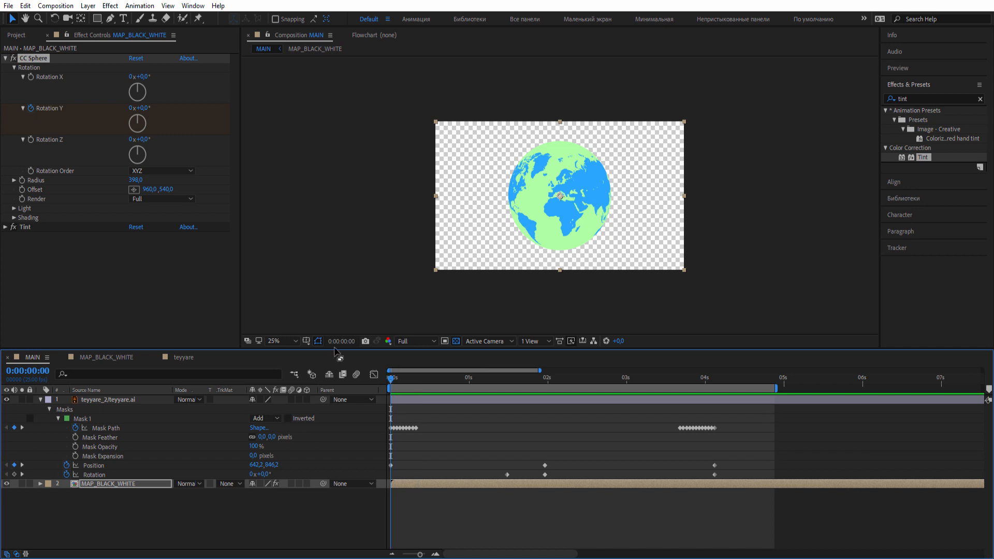
{"action": "left_click", "coordinate": [155, 122]}
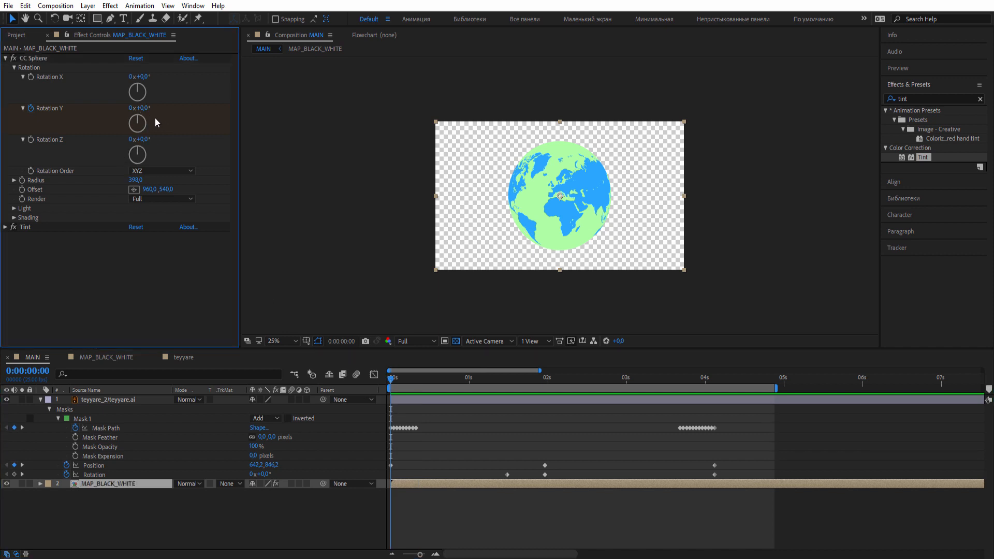
{"action": "left_click_drag", "start_coordinate": [144, 108], "coordinate": [215, 193]}
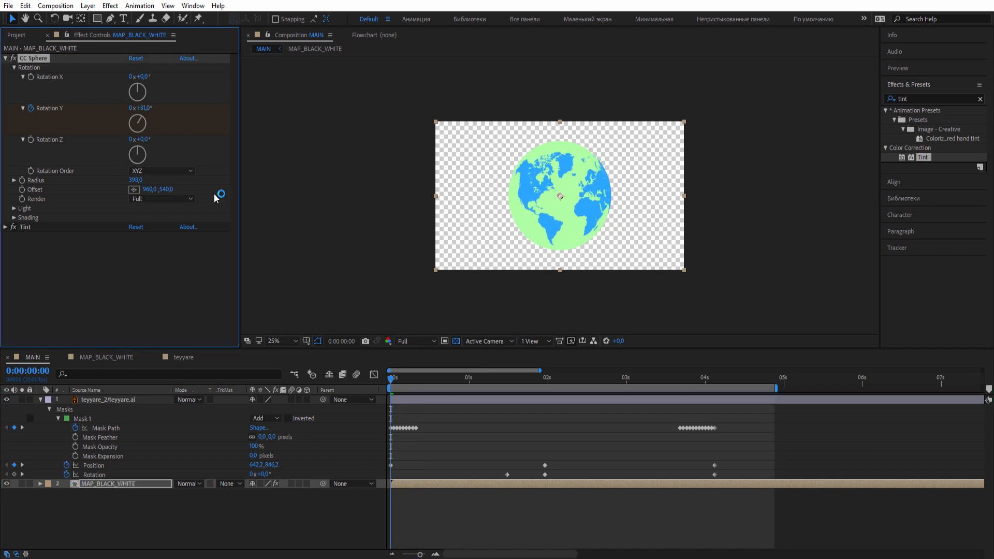
At 0:00:04:22, set CC Sphere's Rotation Y to -10°
{"action": "left_click_drag", "start_coordinate": [402, 378], "coordinate": [694, 381]}
{"action": "left_click_drag", "start_coordinate": [769, 377], "coordinate": [775, 378]}
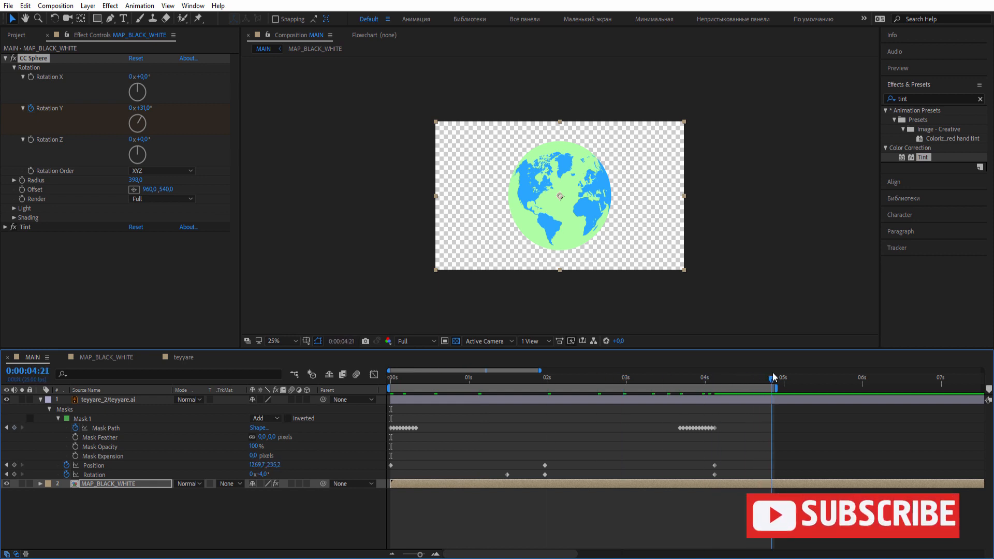
{"action": "left_click_drag", "start_coordinate": [150, 108], "coordinate": [126, 113]}
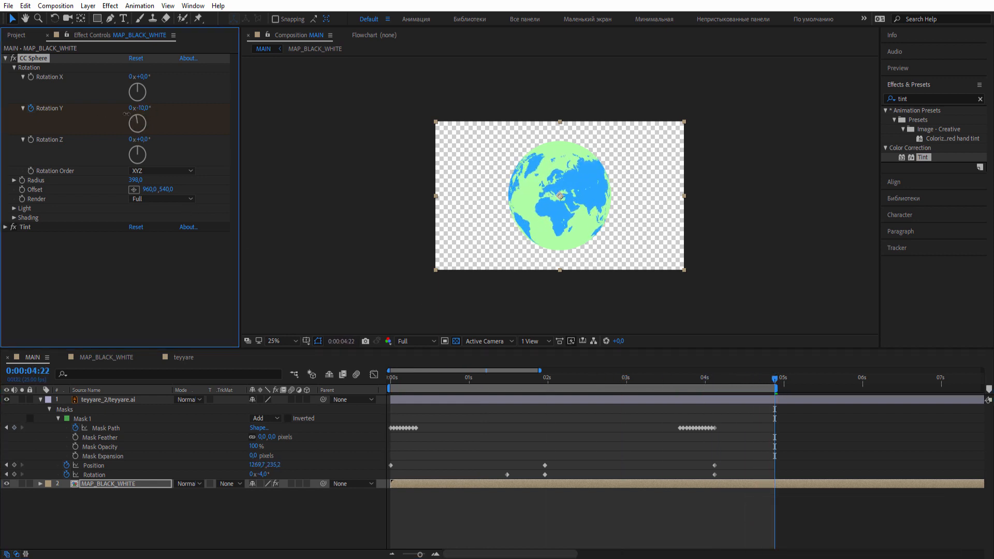
Return to the first frame, fit the composition in the viewer and play the airplane flying over the rotating globe
{"action": "left_click_drag", "start_coordinate": [772, 380], "coordinate": [294, 388]}
{"action": "left_click", "coordinate": [818, 442]}
{"action": "key", "text": "period"}
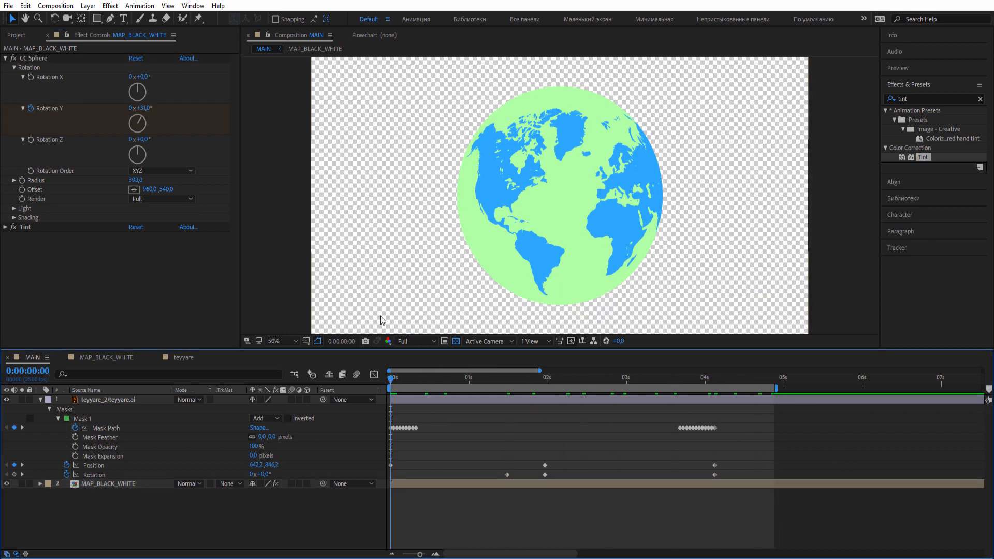
{"action": "left_click", "coordinate": [279, 341]}
{"action": "left_click", "coordinate": [297, 365]}
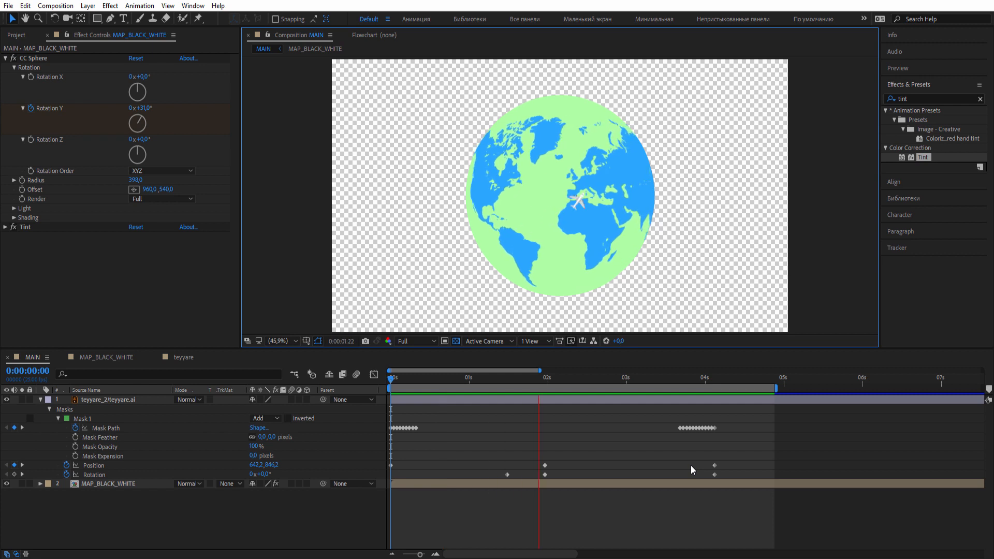
{"action": "scroll", "coordinate": [564, 270], "scroll_direction": "down", "scroll_amount": 2}
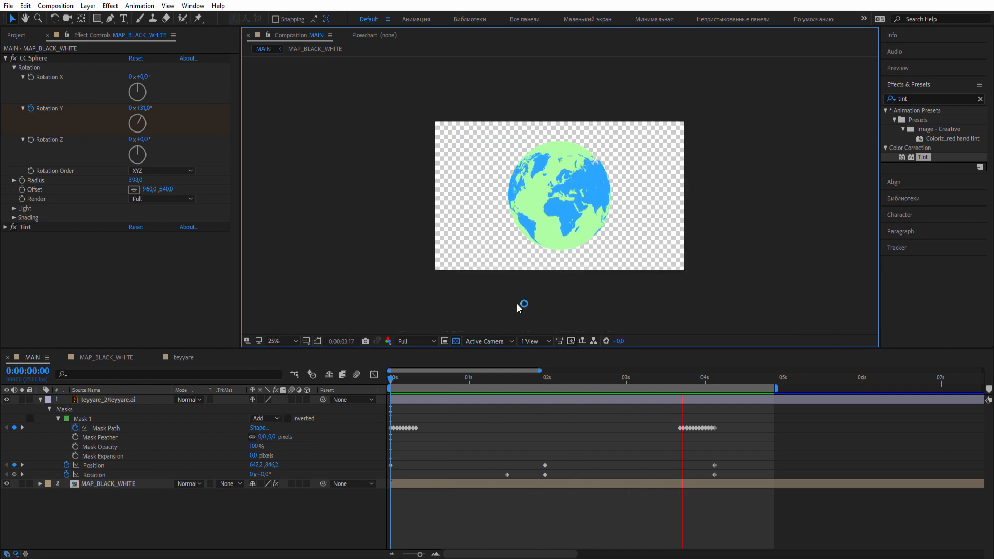
Turn off the transparency grid and inspect the airplane over the globe at 0:00:02:21
{"action": "left_click", "coordinate": [456, 341]}
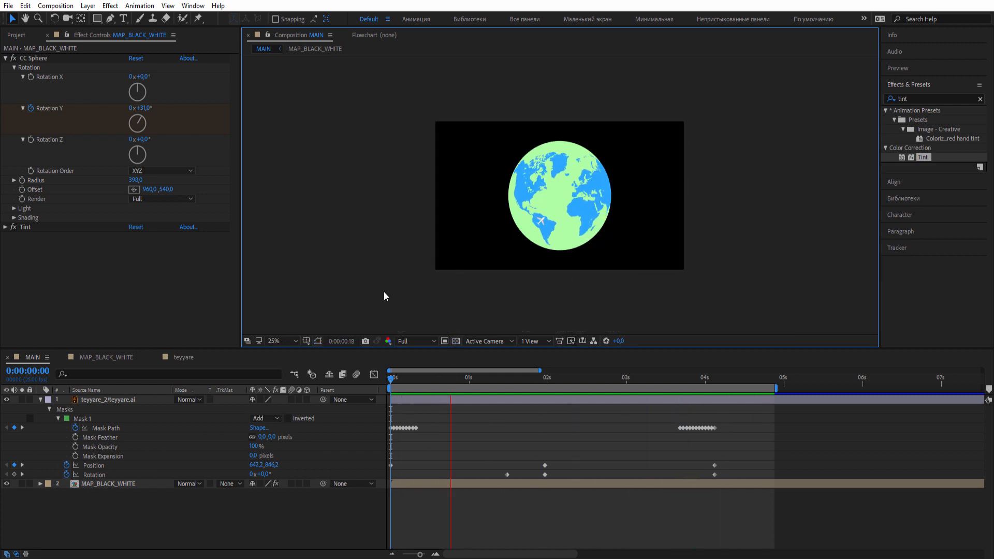
{"action": "scroll", "coordinate": [384, 291], "scroll_direction": "up", "scroll_amount": 2}
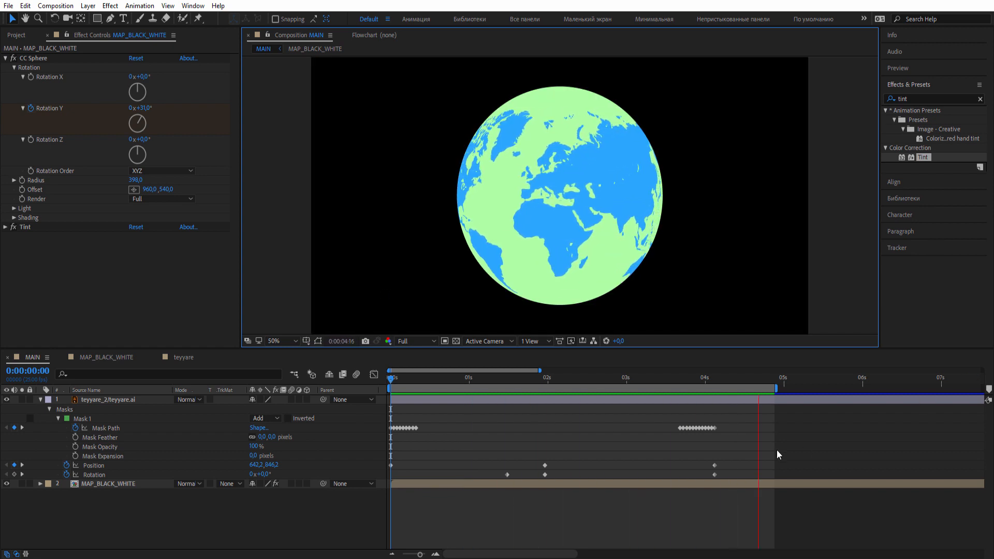
{"action": "left_click", "coordinate": [652, 379]}
{"action": "left_click", "coordinate": [614, 378]}
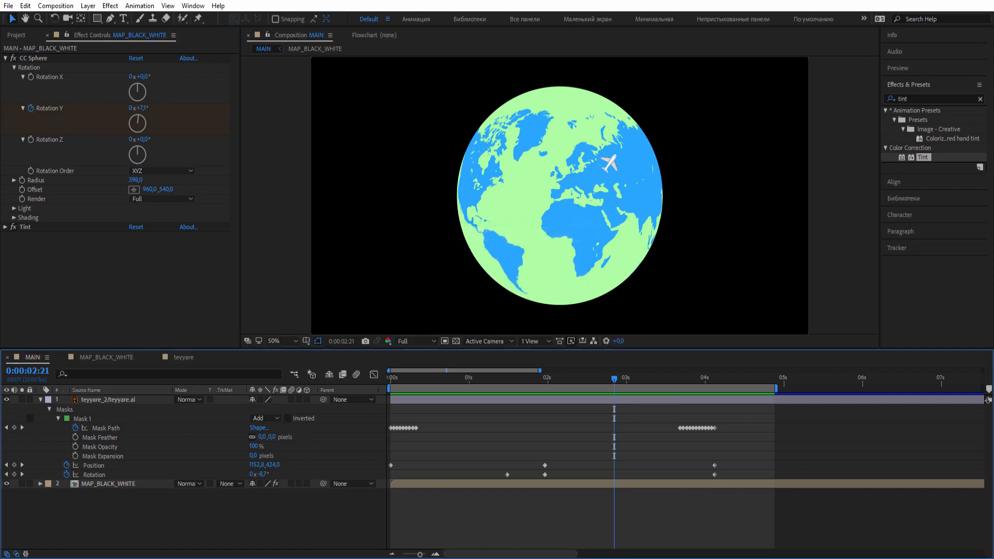